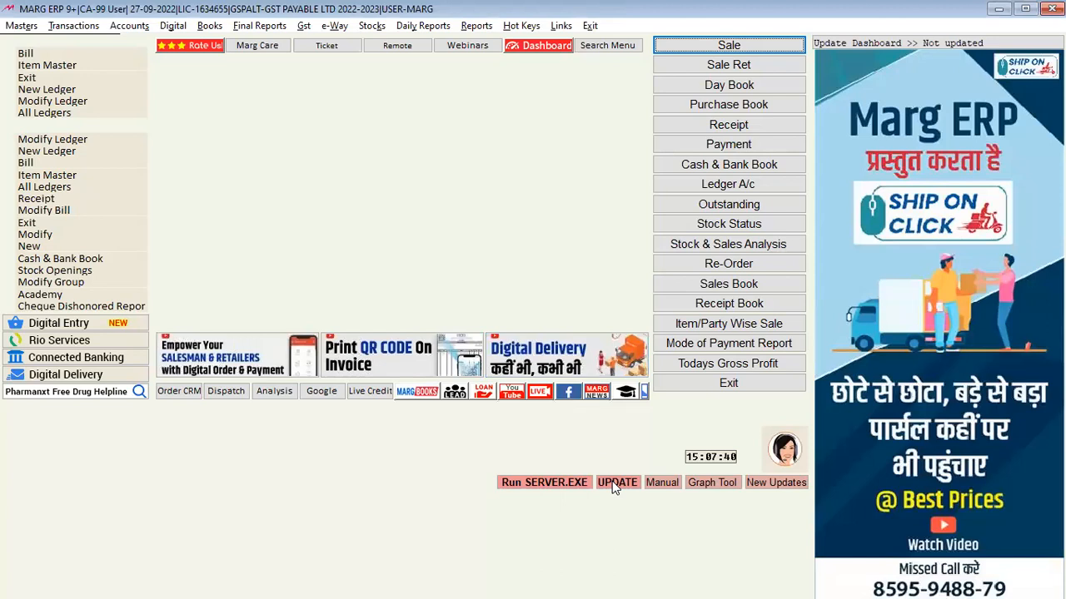
Step: Switch to the Word document with the purchase and sale examples and close its Navigation pane
click(615, 488)
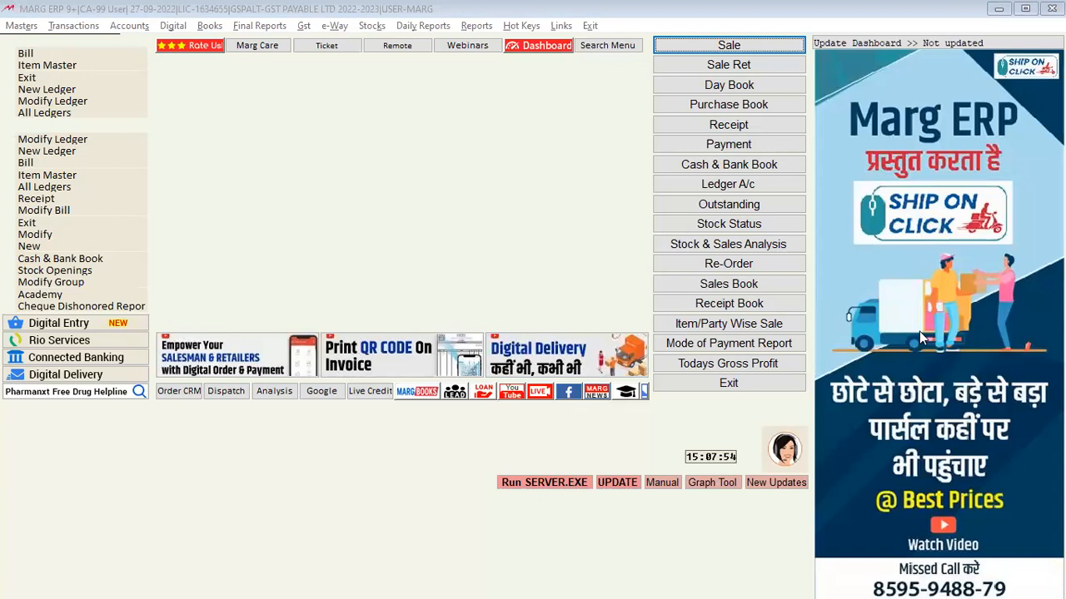
key(alt+Tab)
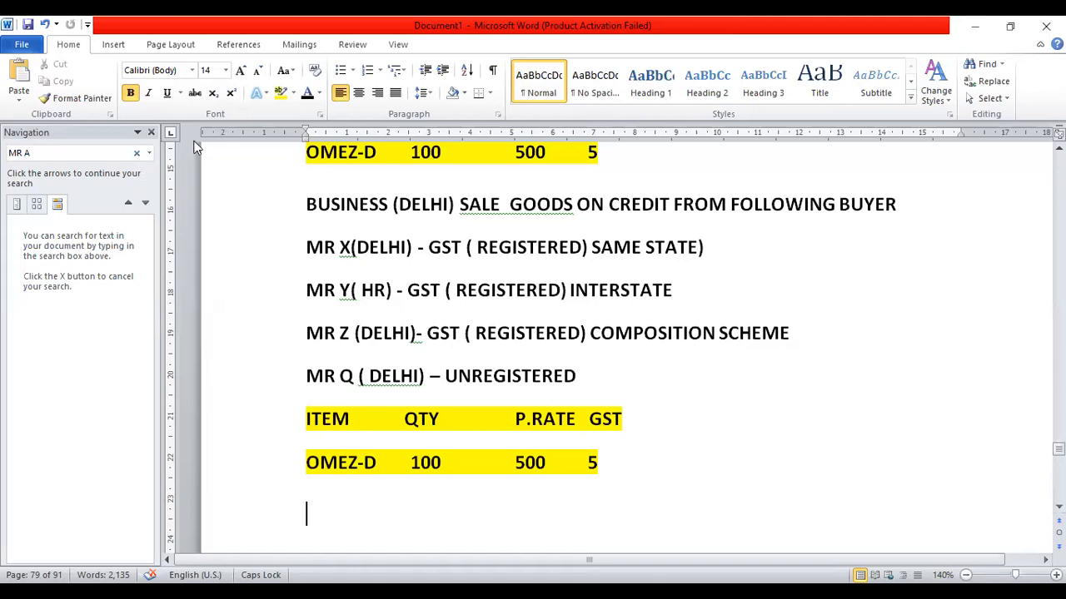
click(152, 133)
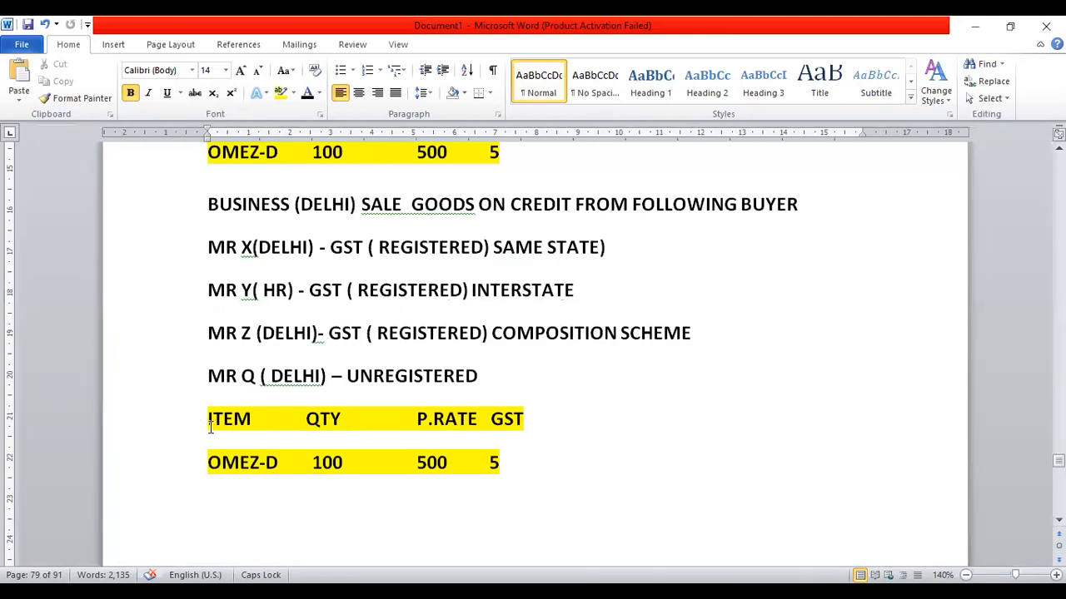
Step: Write BUSINESS PURCHASE GOODS ON CREDIT FROM AK LTD at the top of blank page 80, after the sales example
scroll(523, 466, down, 5)
key(Return)
key(Return)
key(Return)
key(BackSpace)
key(BackSpace)
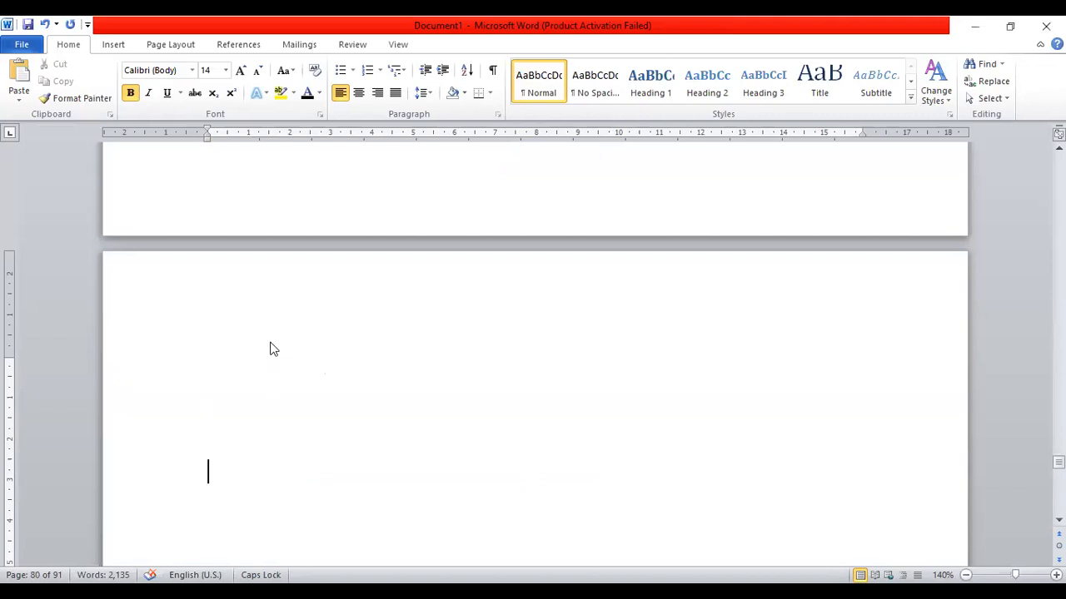
key(Down)
key(Down)
key(Up)
key(Up)
key(Up)
key(Up)
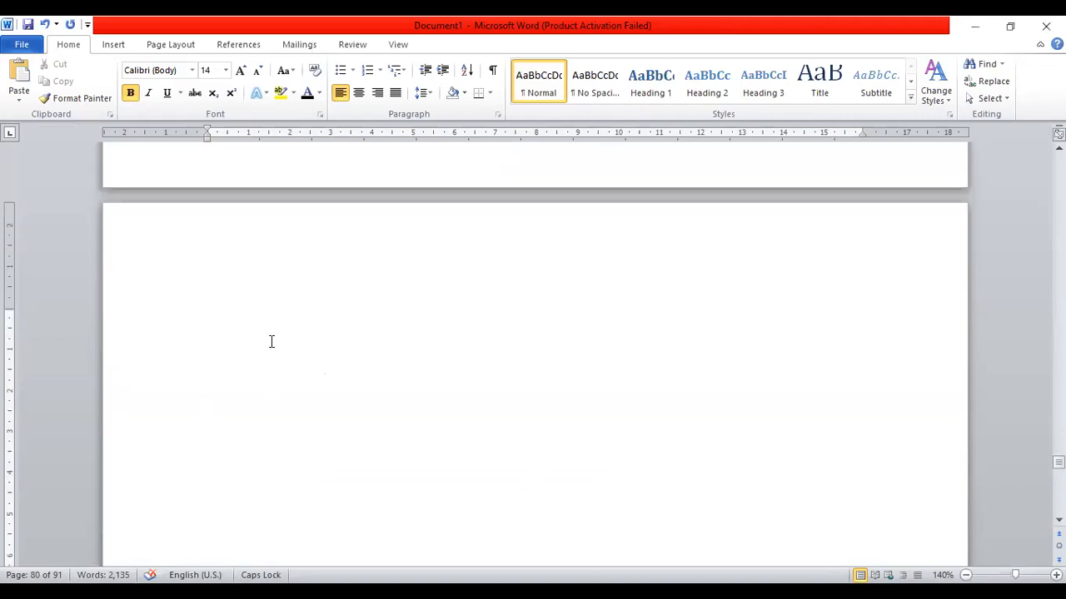
text(BUSINESS)
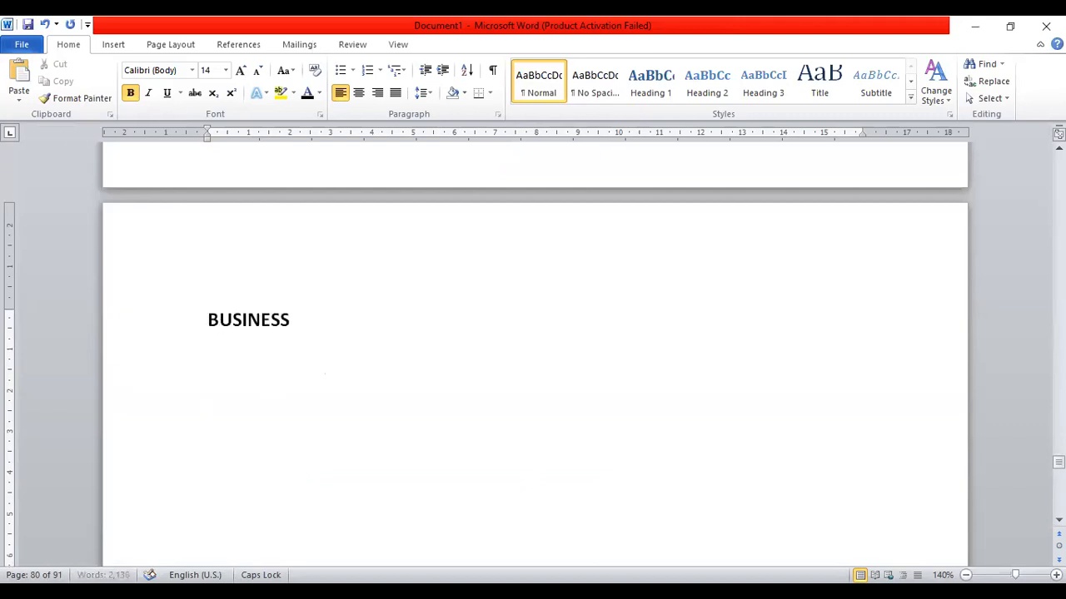
text( PURCHASE GOODS ON CREDIT FROM AK LTD)
Step: Add a tab-separated header row below the purchase line with the columns ITEM, QTY, P.RATE and GST
key(Return)
text(ITEM)
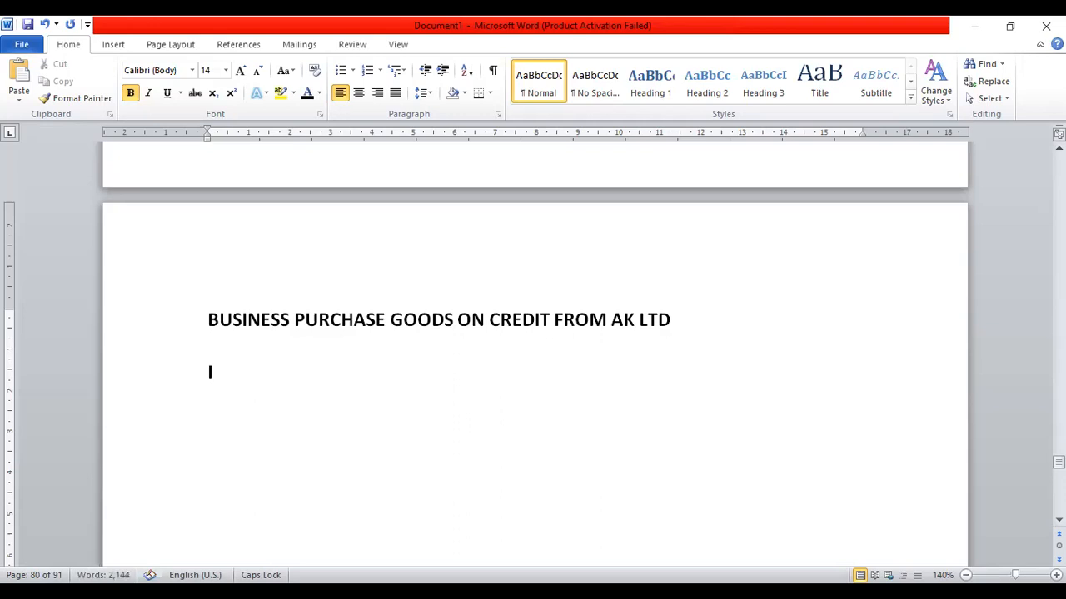
key(Tab)
key(Tab)
text(QTY)
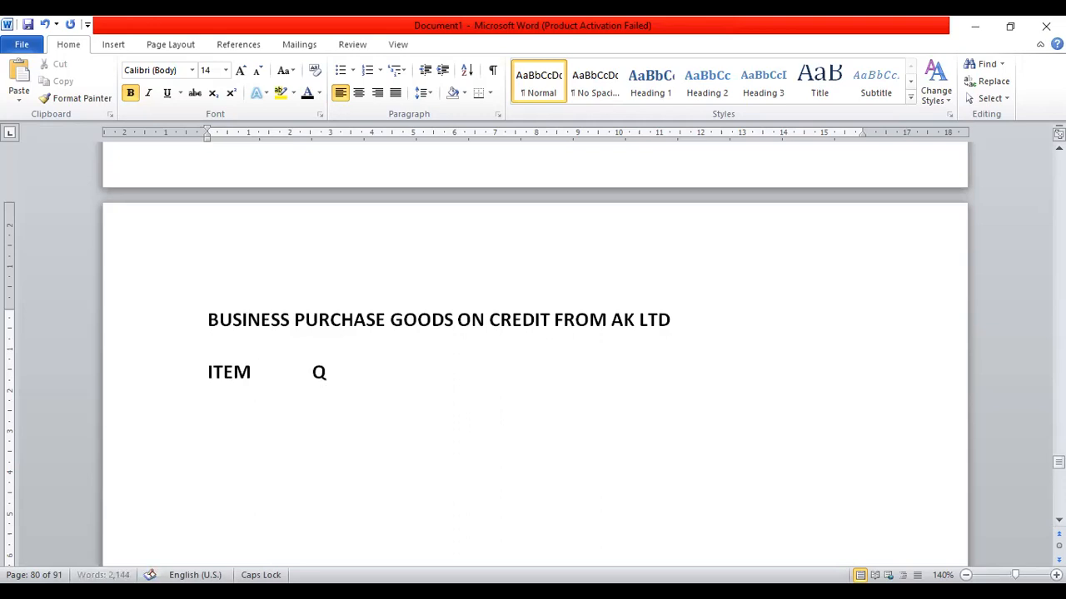
key(Tab)
key(Tab)
text(P.RATE)
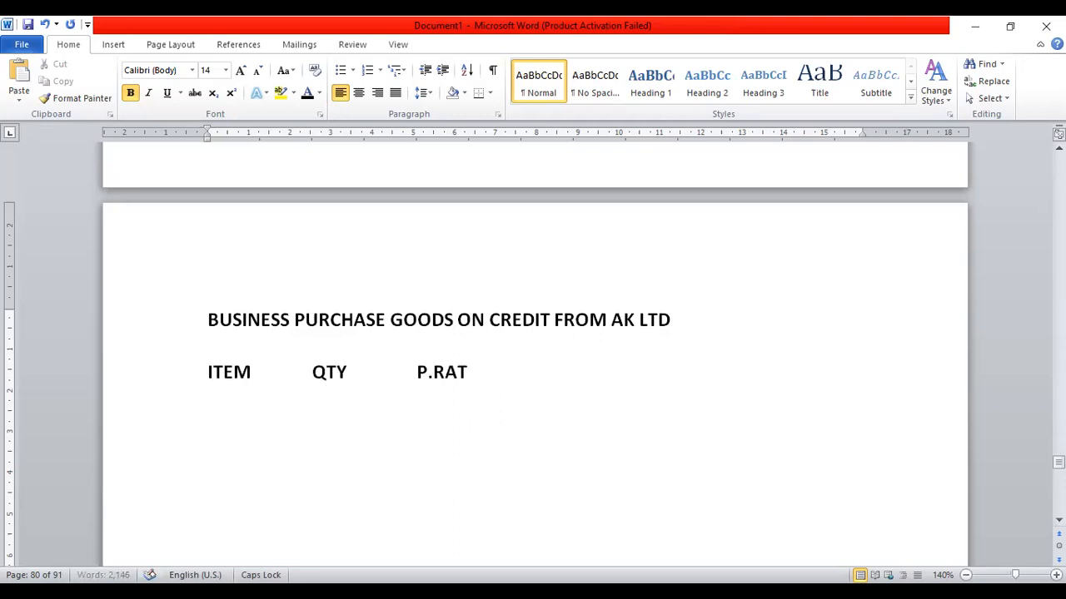
key(Tab)
key(Tab)
key(Tab)
text(GST)
Step: Add the item row OMEZ-D with quantity 100, P.RATE 200 and GST 5%, aligned under the column headers
key(Return)
text(OMEZ-D)
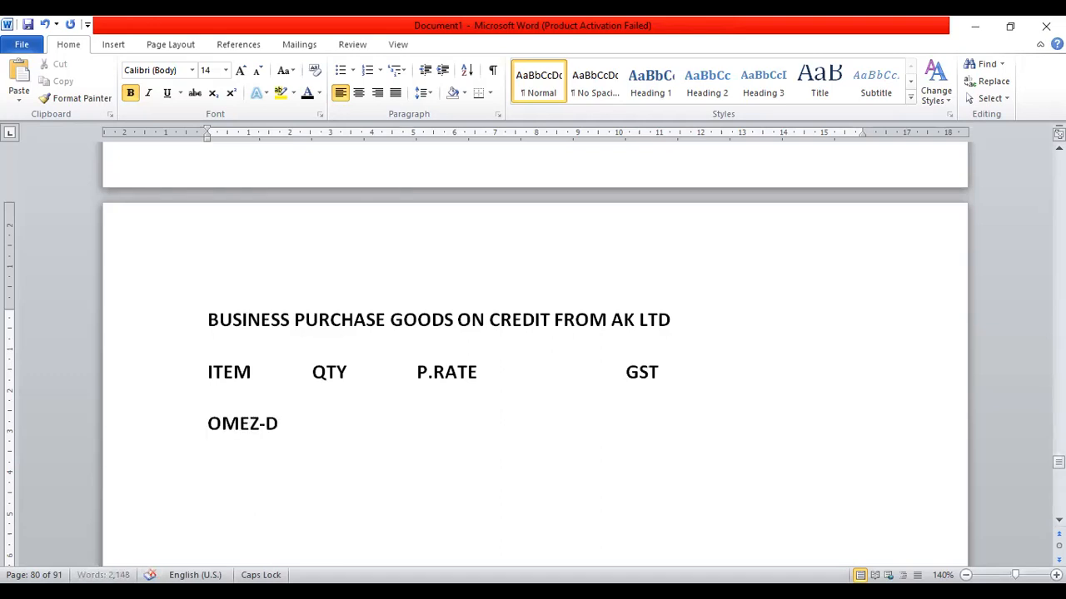
key(Tab)
text(100)
key(Tab)
text(200)
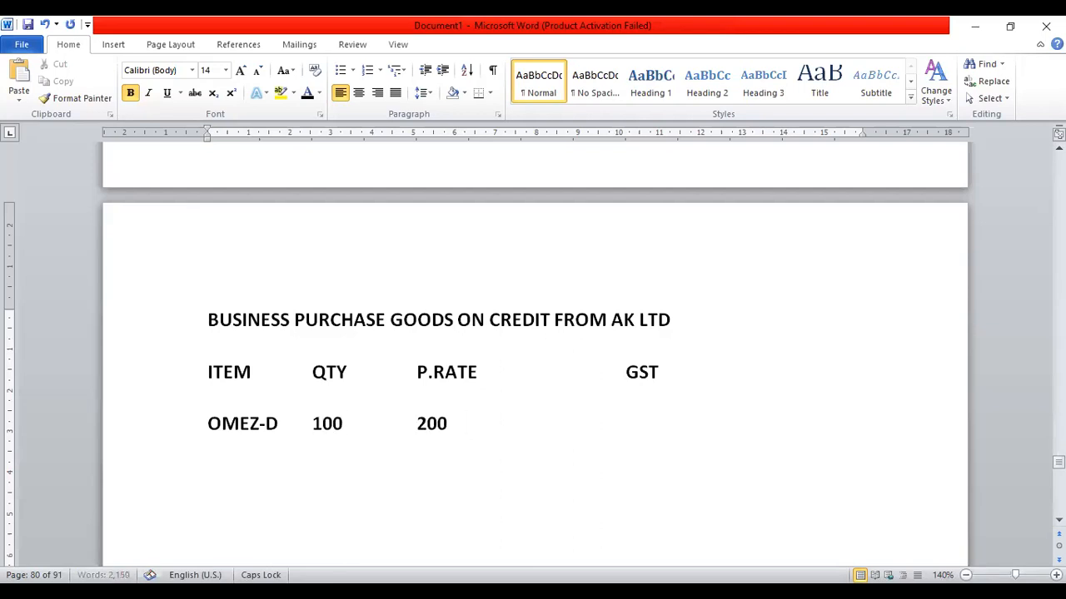
key(Tab)
key(Tab)
key(Tab)
key(Tab)
key(Tab)
key(BackSpace)
text(5%)
key(Return)
key(Return)
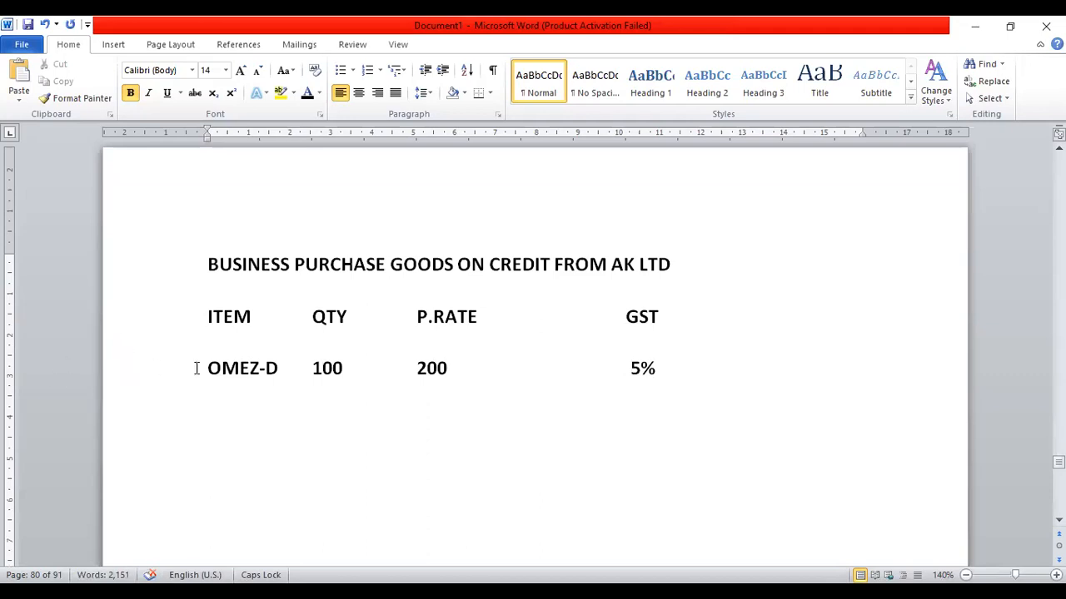
Step: Highlight the purchase line, header row and OMEZ-D row in yellow, and add INVENTORY MAINTAIN on a line below
drag(208, 368, 286, 369)
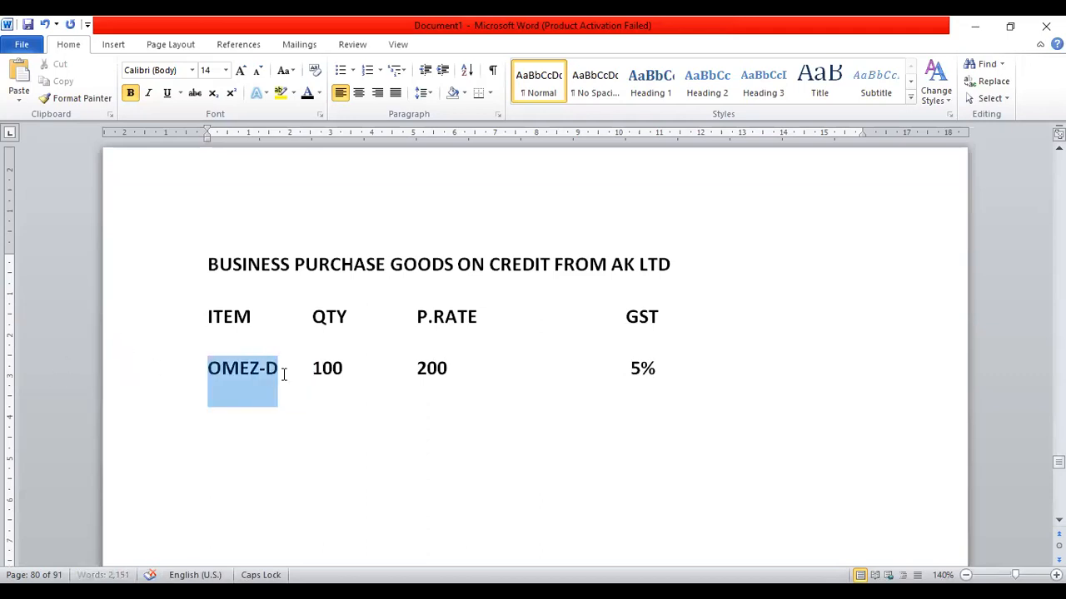
click(282, 94)
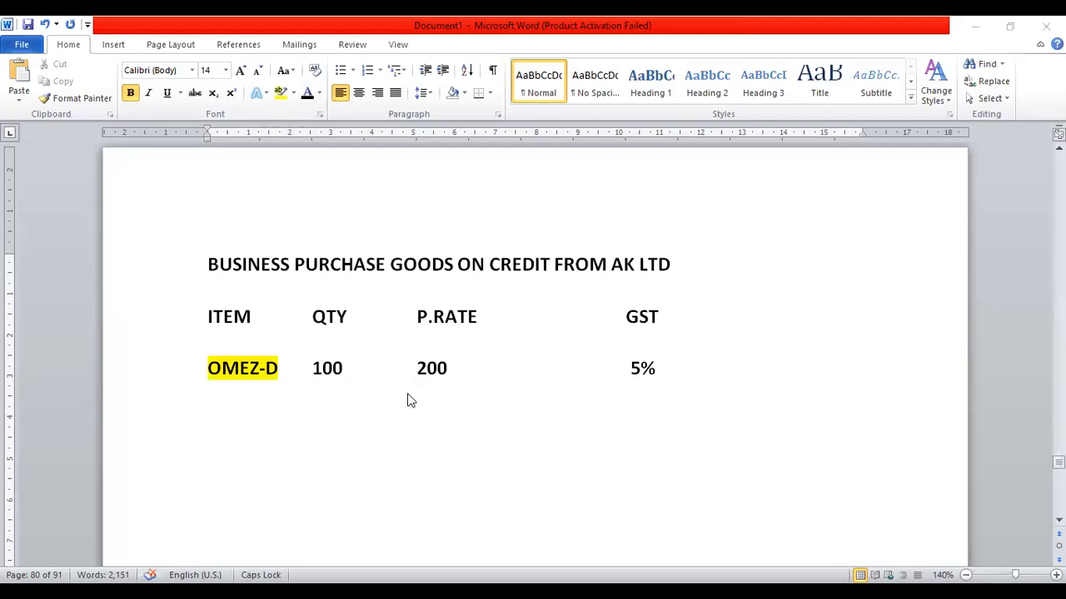
drag(207, 265, 686, 387)
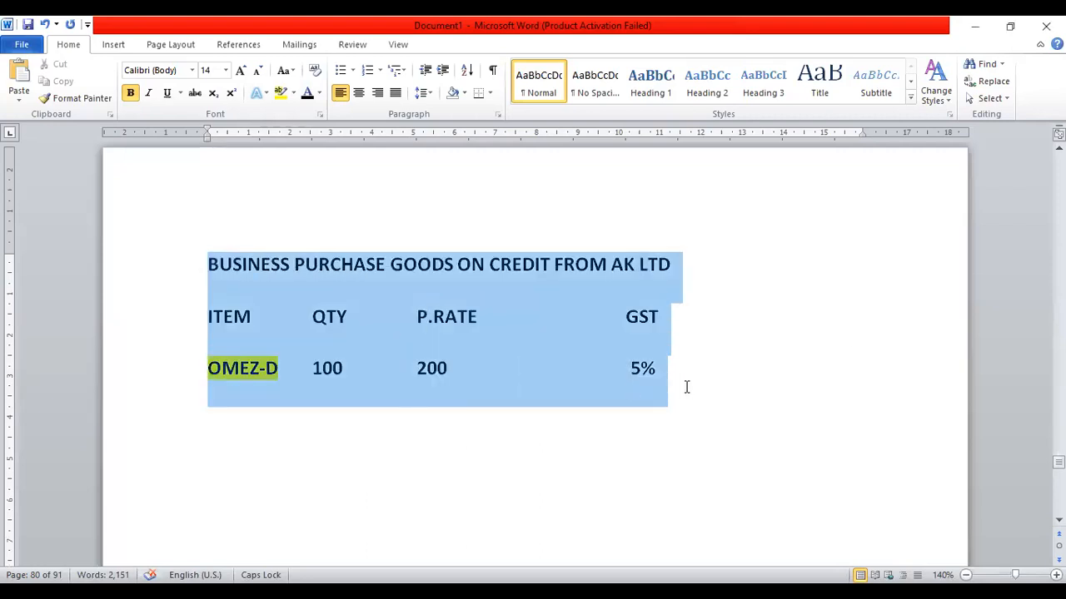
click(293, 94)
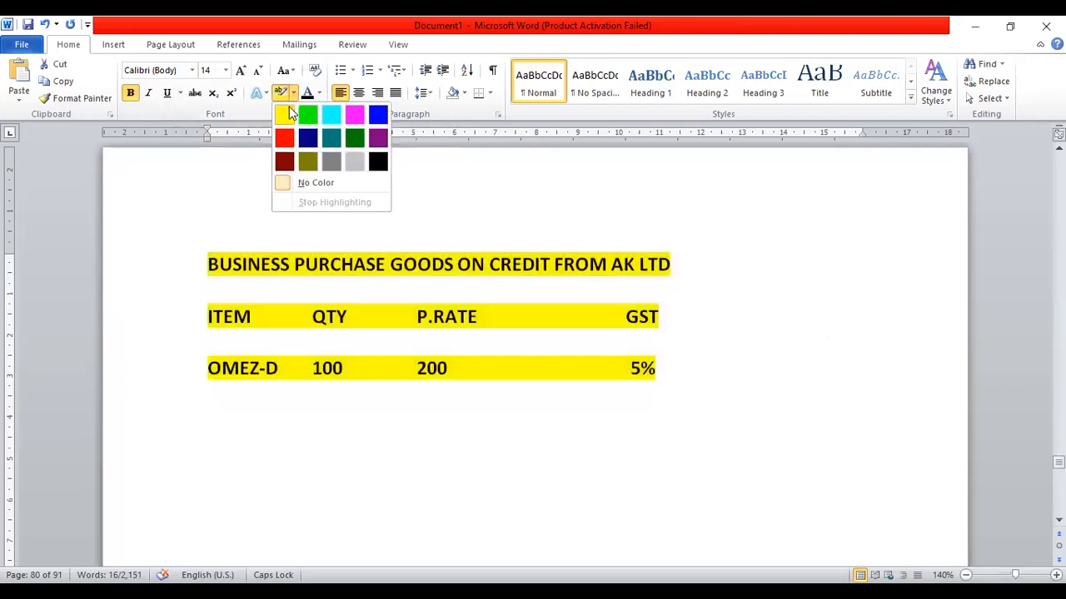
click(289, 106)
key(Right)
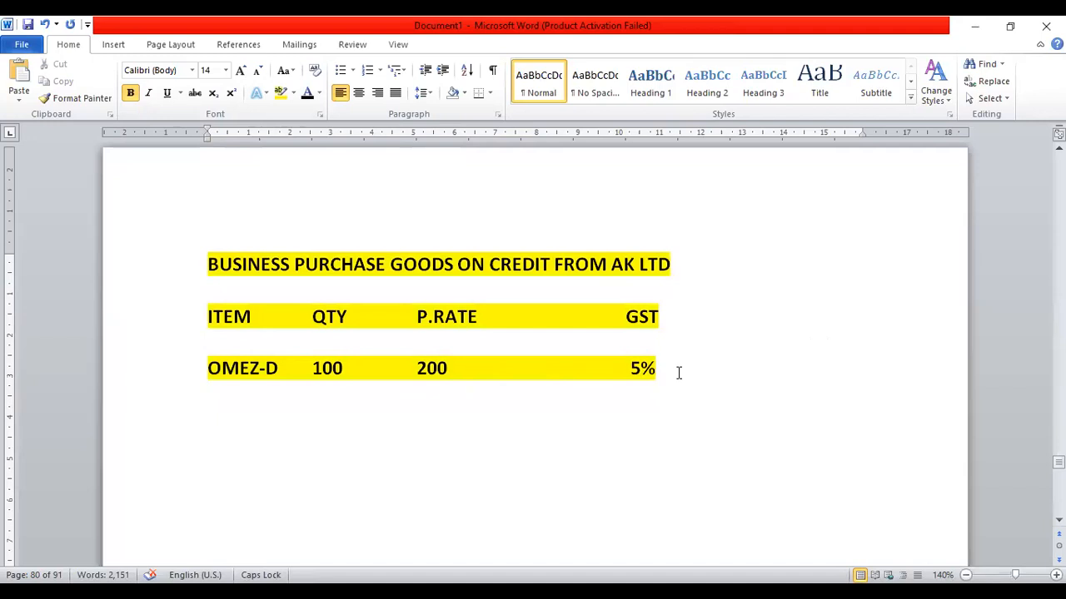
key(Return)
text(INVENTORY MAINTAIN)
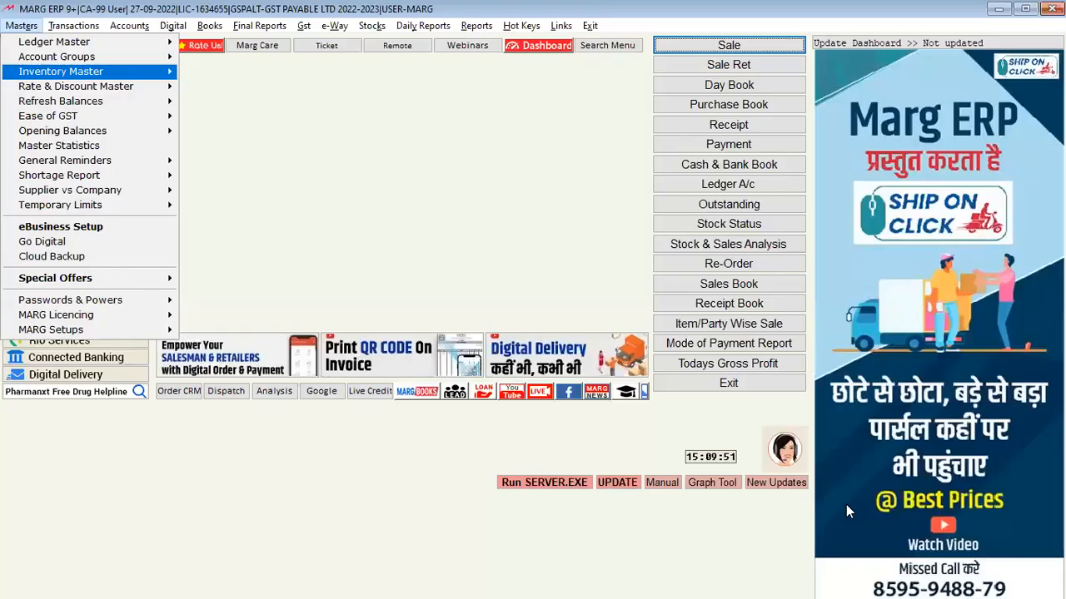
Step: Switch to Marg ERP and open the Item Master from the inventory masters
key(Right)
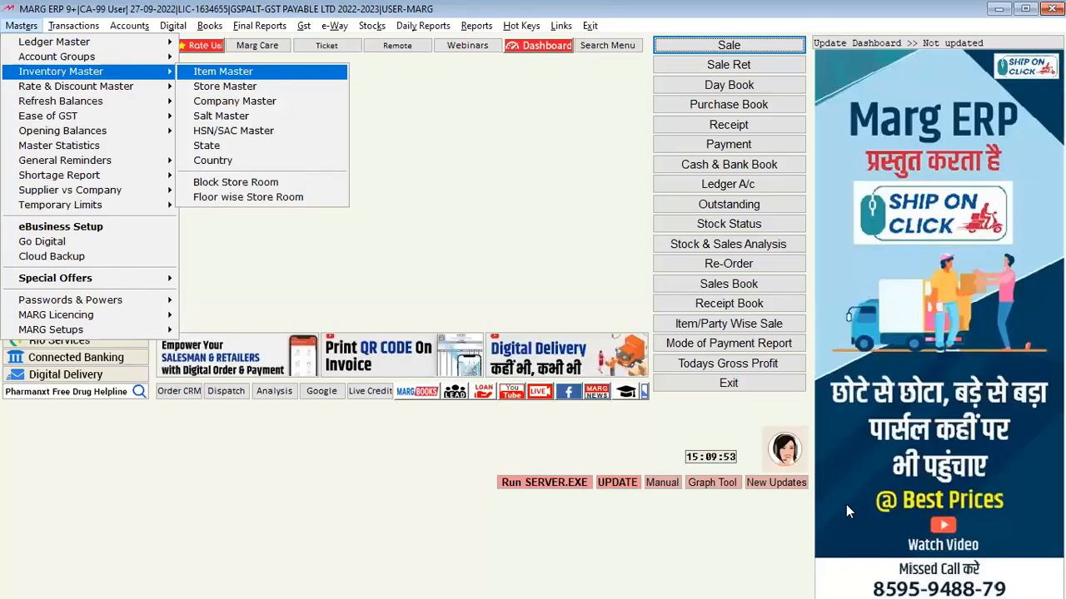
key(Return)
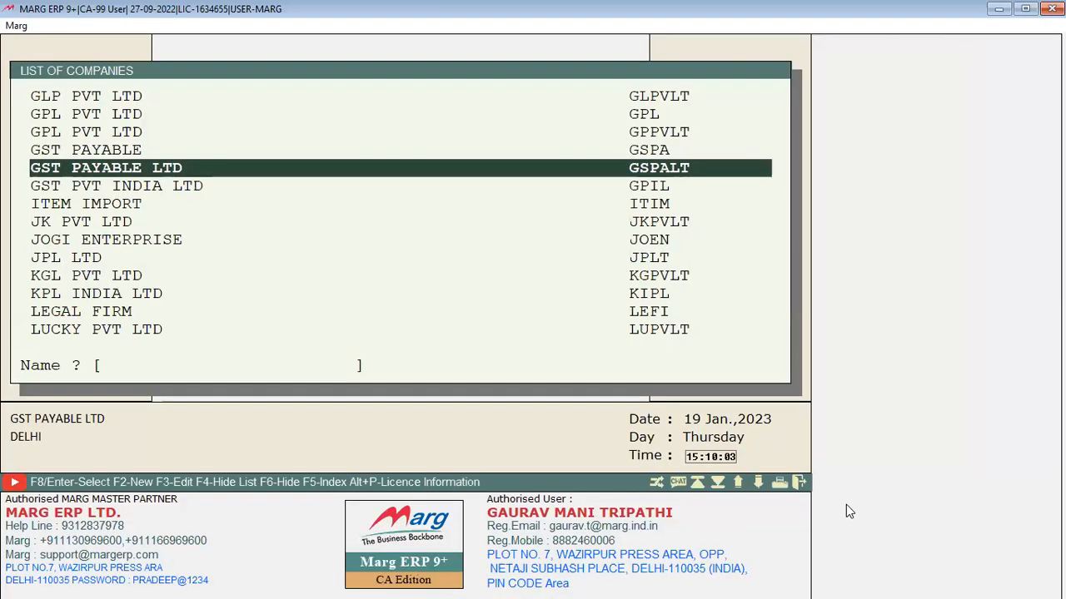
Step: Start a new company from the company list, name it NEW VIPIN PVT LTD, and keep its default branch code and country India
key(F2)
text(NE)
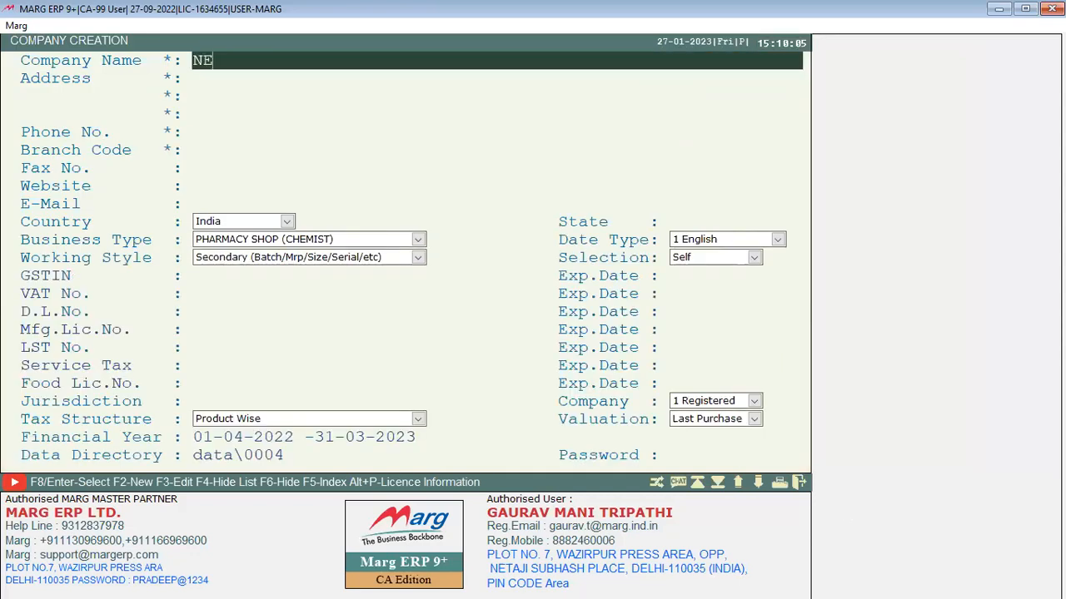
text(W VIPIN PVT LTD)
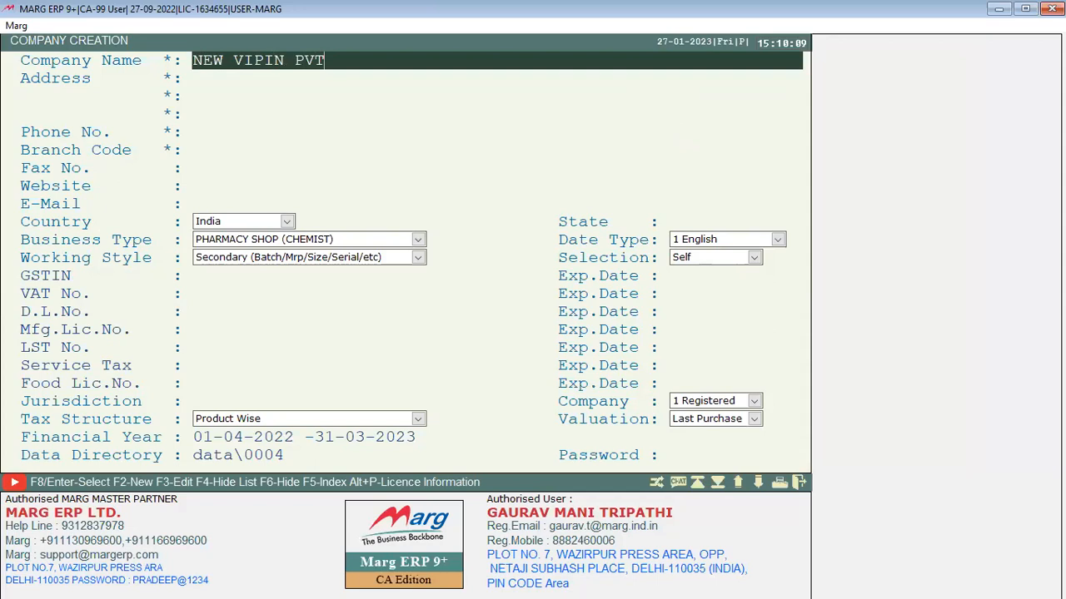
key(Return)
key(Return)
key(Return)
key(Return)
key(Return)
key(Return)
key(Return)
key(Return)
key(Return)
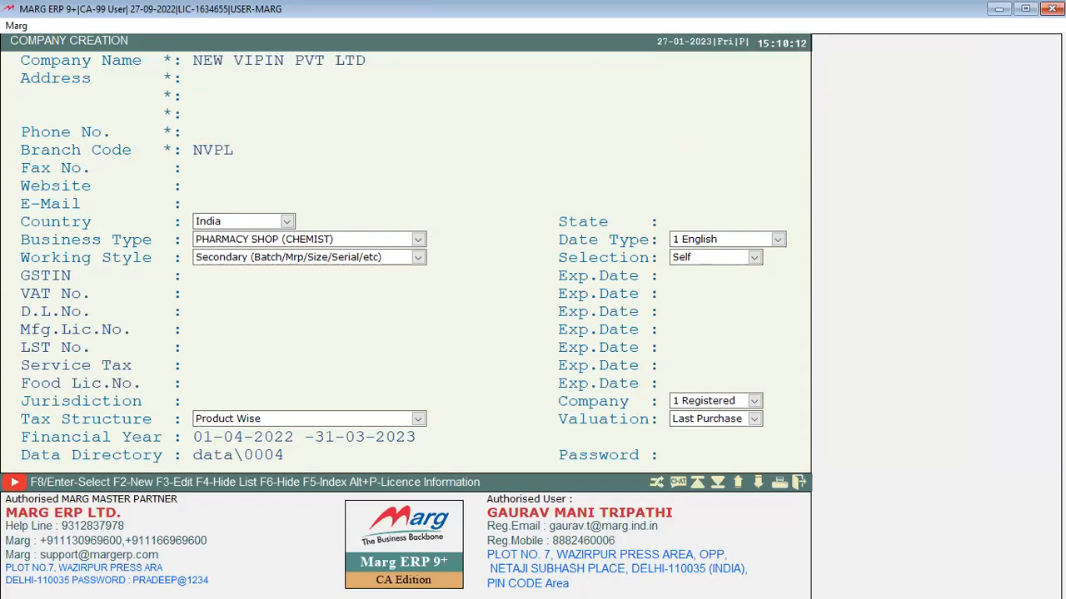
Step: Complete the new company with state 07-DELHI, business type PHARMA DISTRIBUTION [BATCH] and the company's GSTIN
key(Return)
text(07)
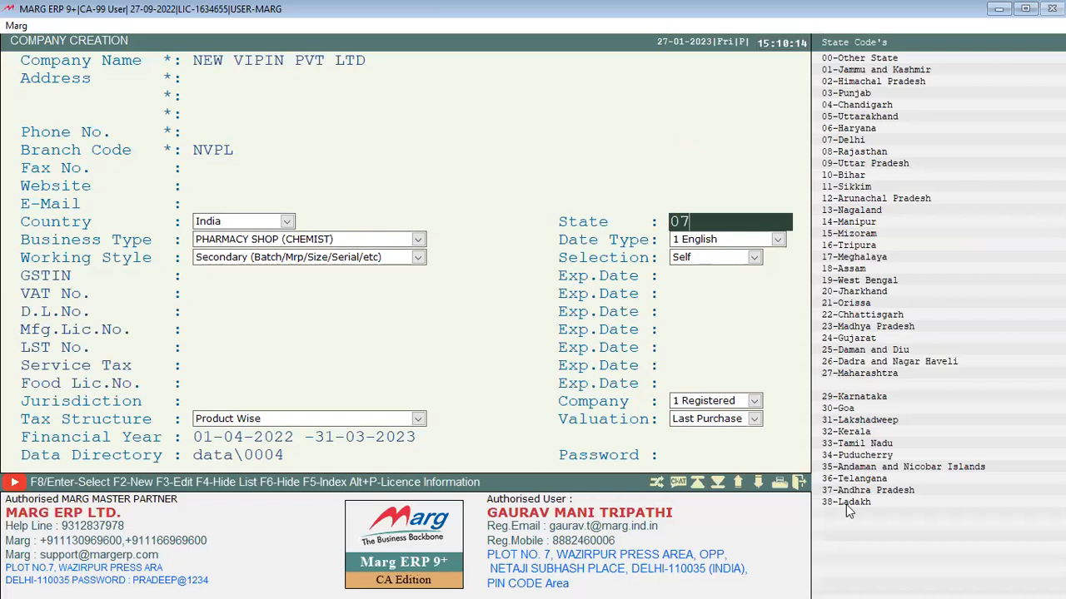
key(Return)
text(07MJHSJDHVCASJ)
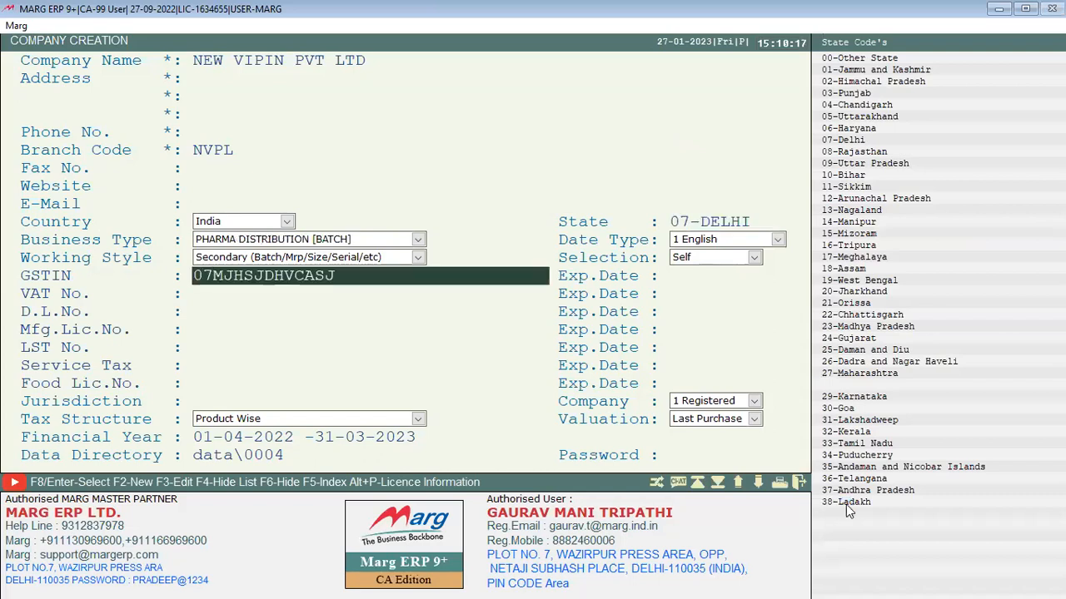
key(Return)
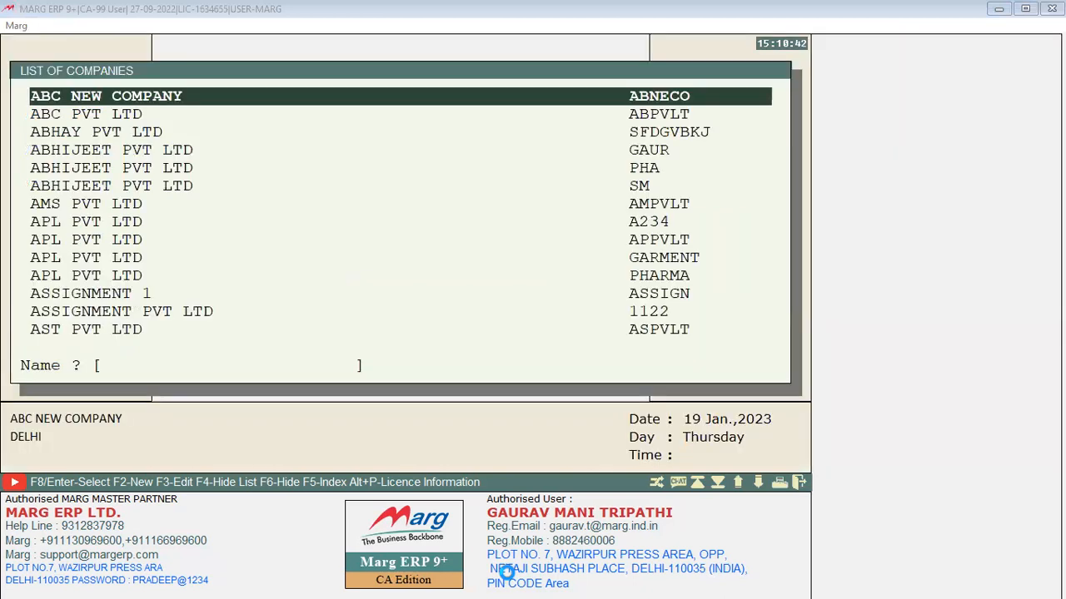
Step: Find and open the company NEW VIPIN PVT LTD in the company list, and dismiss the Go Digital business type setup
click(559, 7)
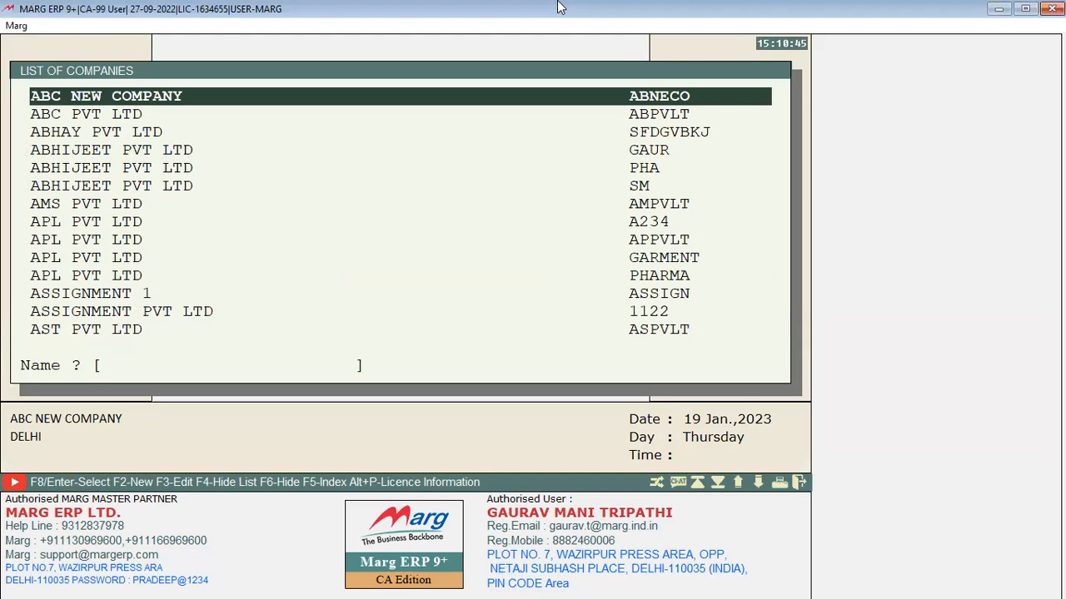
text(NE)
key(Down)
key(Down)
key(Down)
key(Down)
key(Down)
key(Down)
key(Down)
key(Down)
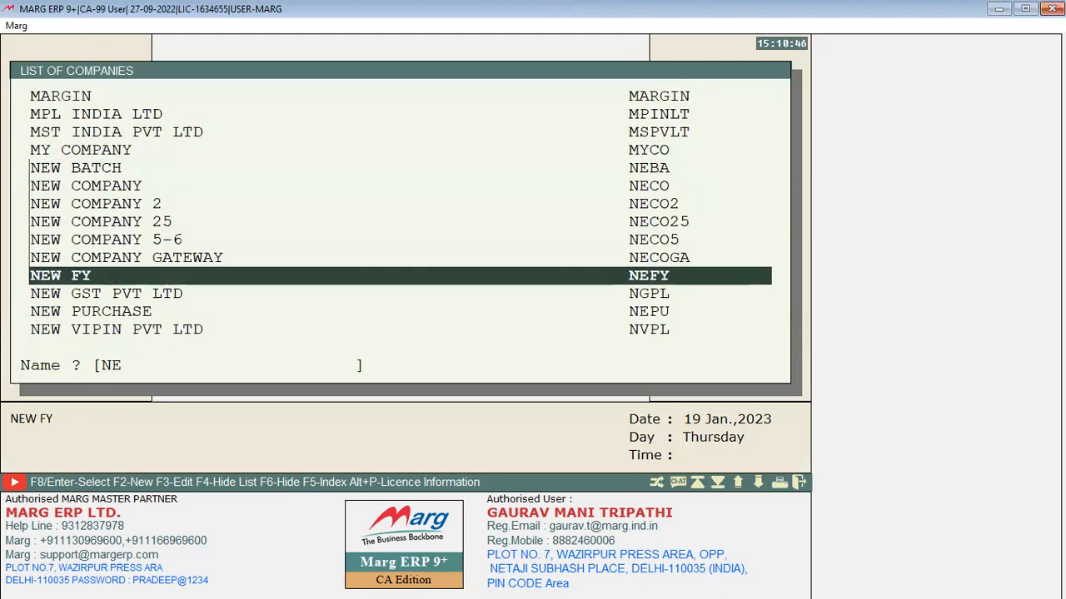
key(Down)
key(Down)
key(Down)
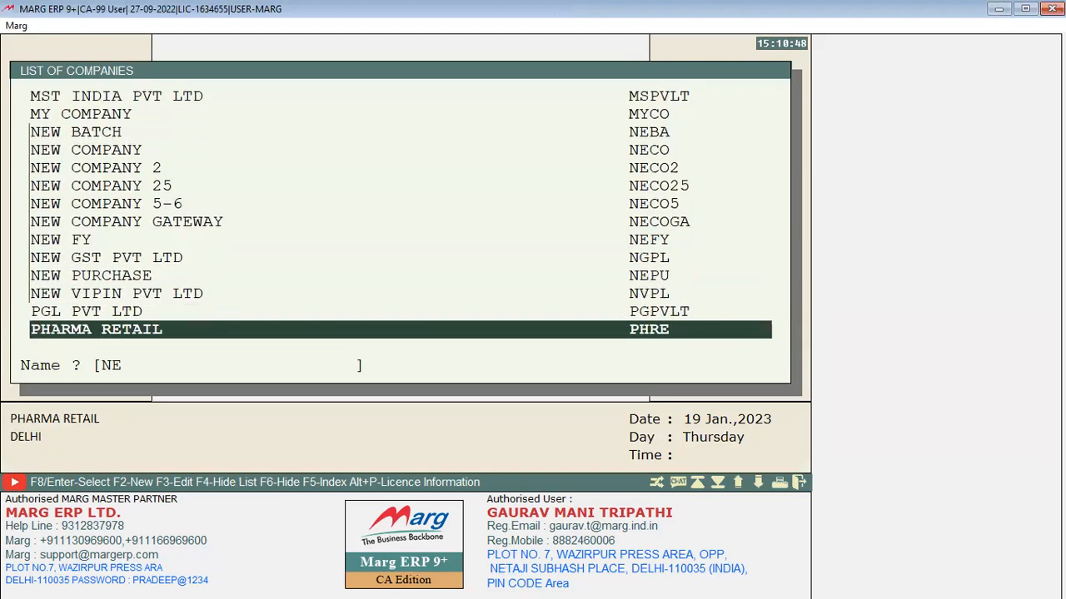
key(Up)
key(Up)
key(Return)
key(Return)
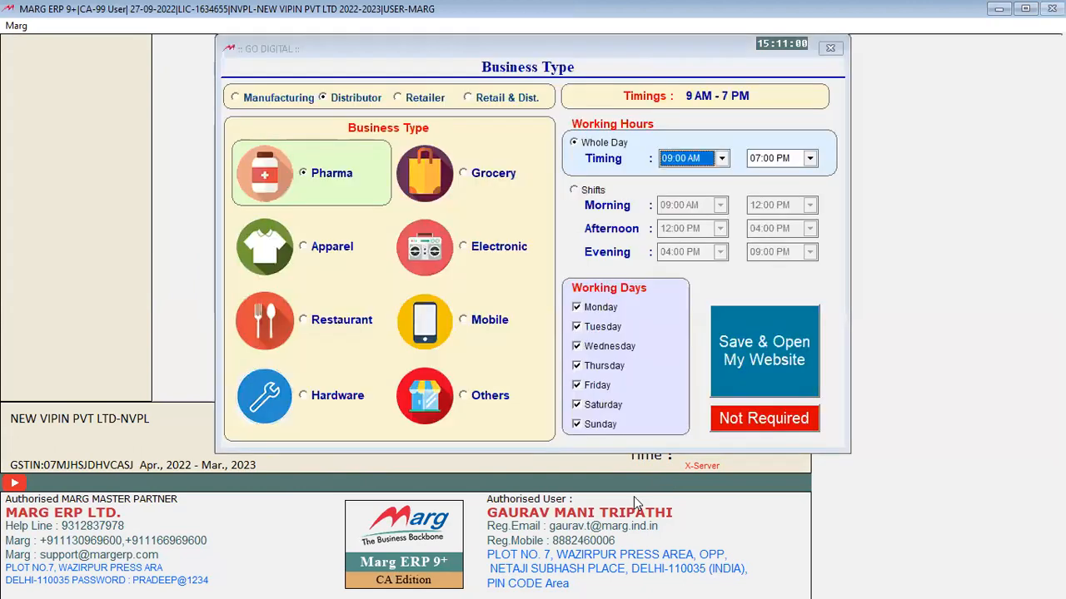
click(834, 47)
key(Escape)
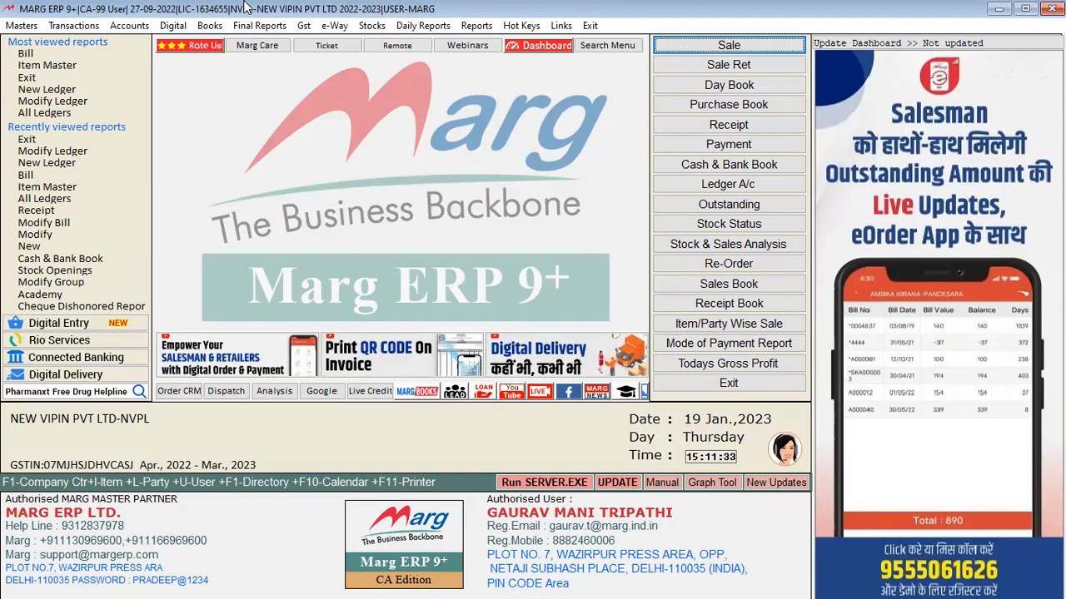
Step: Switch to the Word document and add an AMIFRU TAB row below OMEZ-D with quantity 20, P.RATE 100 and GST 5%
click(572, 483)
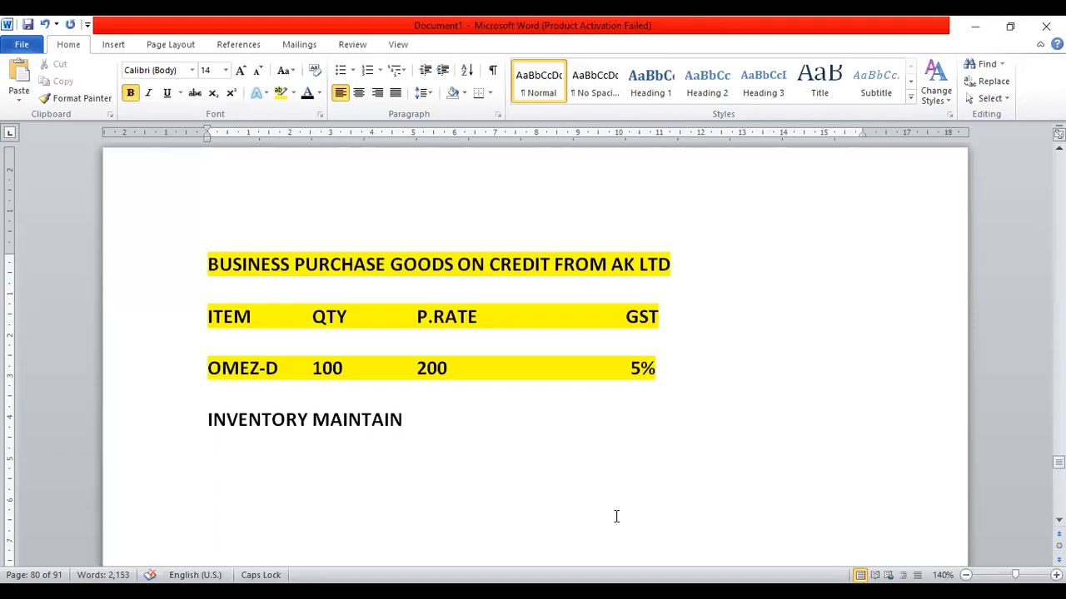
click(669, 375)
key(Return)
text(AMIFRU TAB)
key(Up)
key(Down)
text(20)
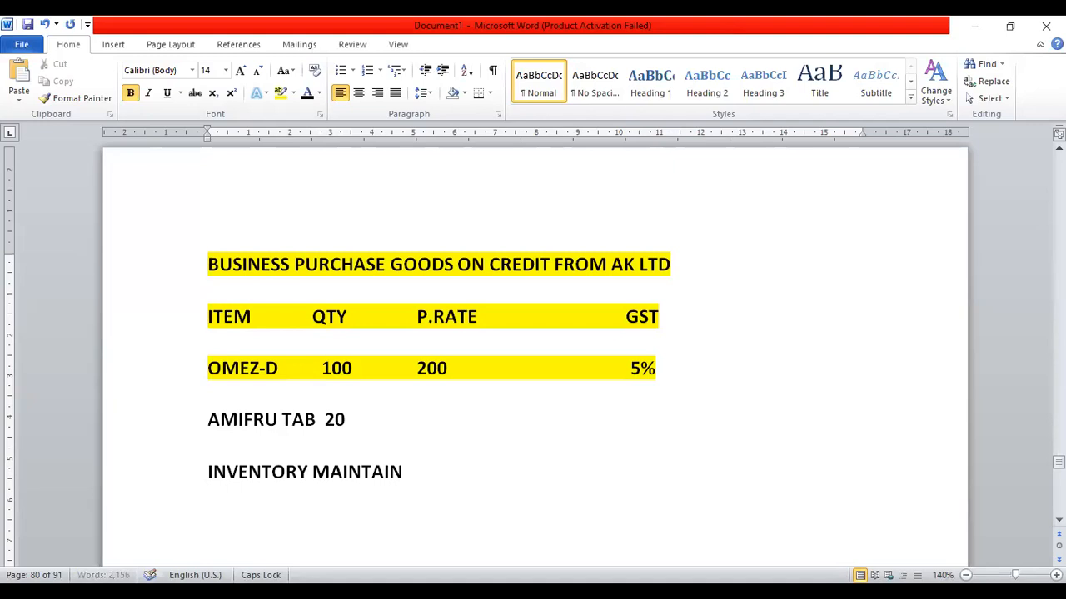
key(Tab)
key(Tab)
text(100)
key(Tab)
key(Tab)
key(Tab)
key(Tab)
text(5%)
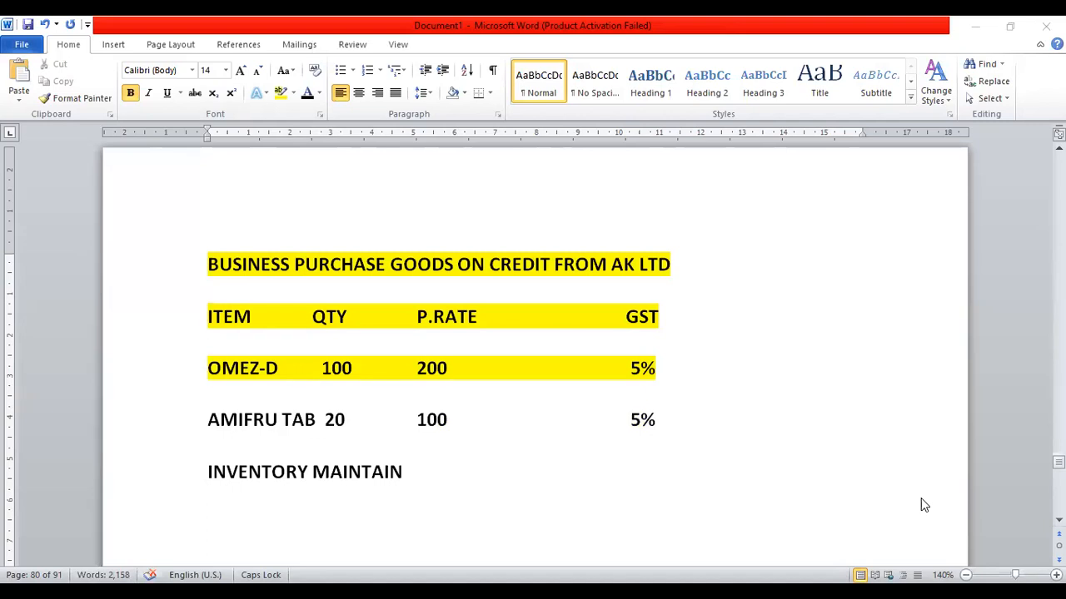
Step: Switch back to Marg ERP, close the open product form and start a new product from the Item Master
key(alt+Tab)
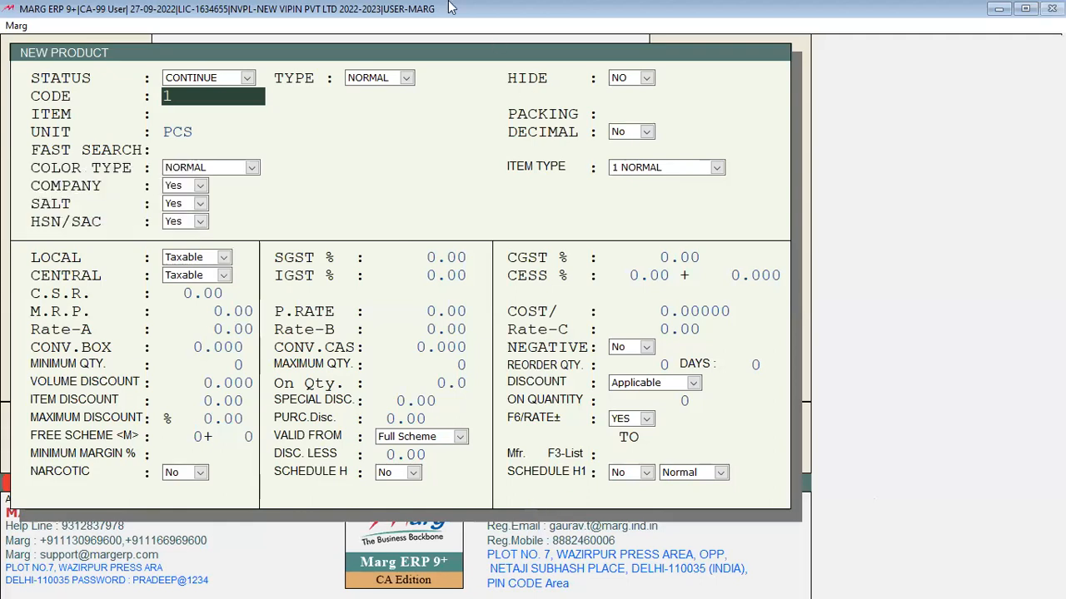
key(Escape)
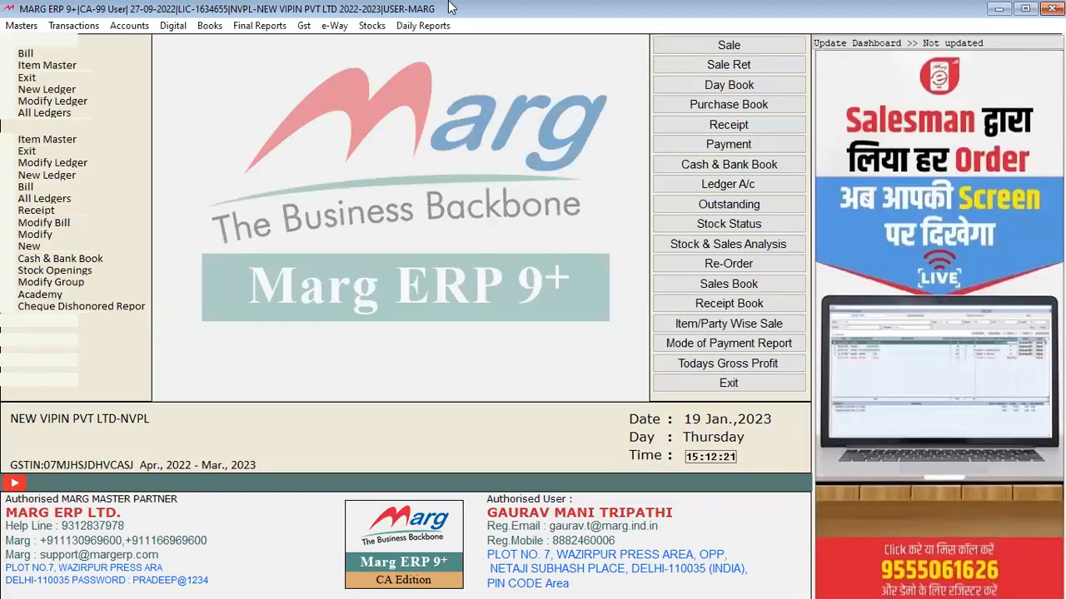
key(alt+m)
key(Down)
key(Down)
key(Return)
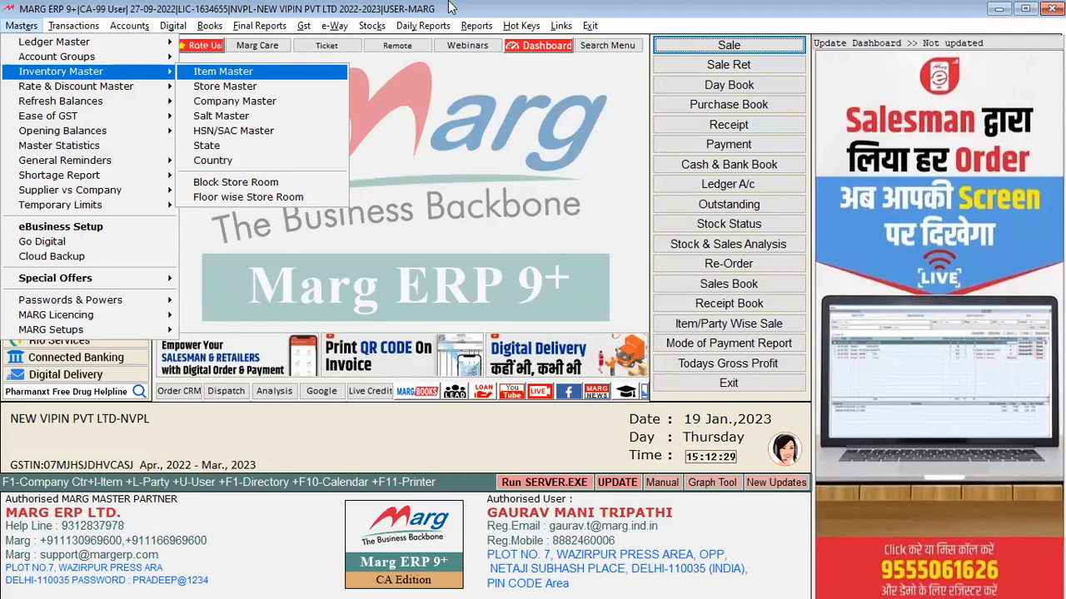
key(Return)
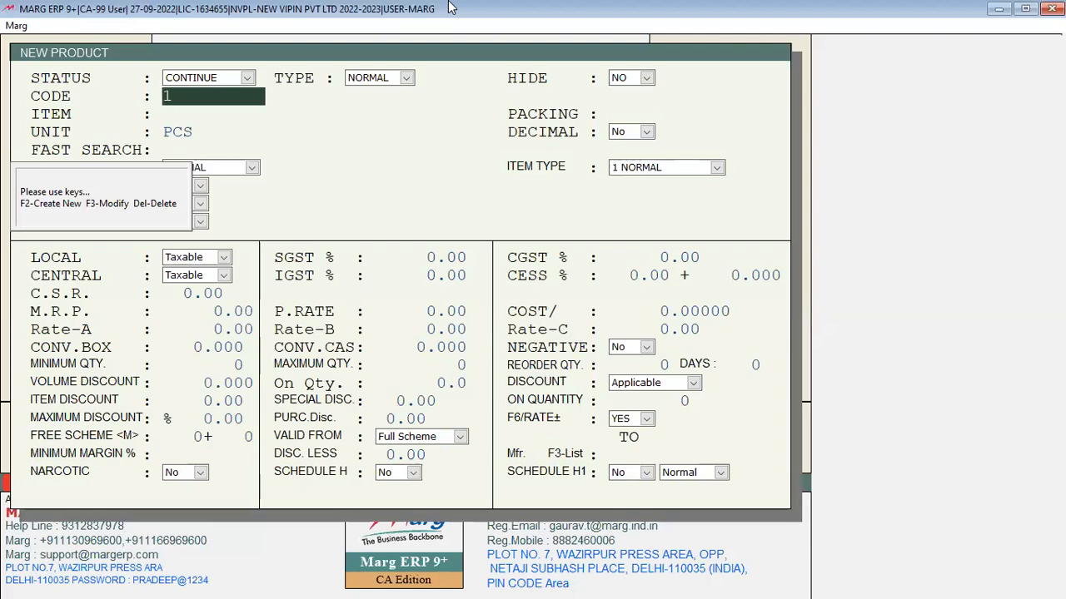
Step: Keep code 1 for the new product, name the item OMEZ-D and set its packing to 1*10
key(Return)
text(OM)
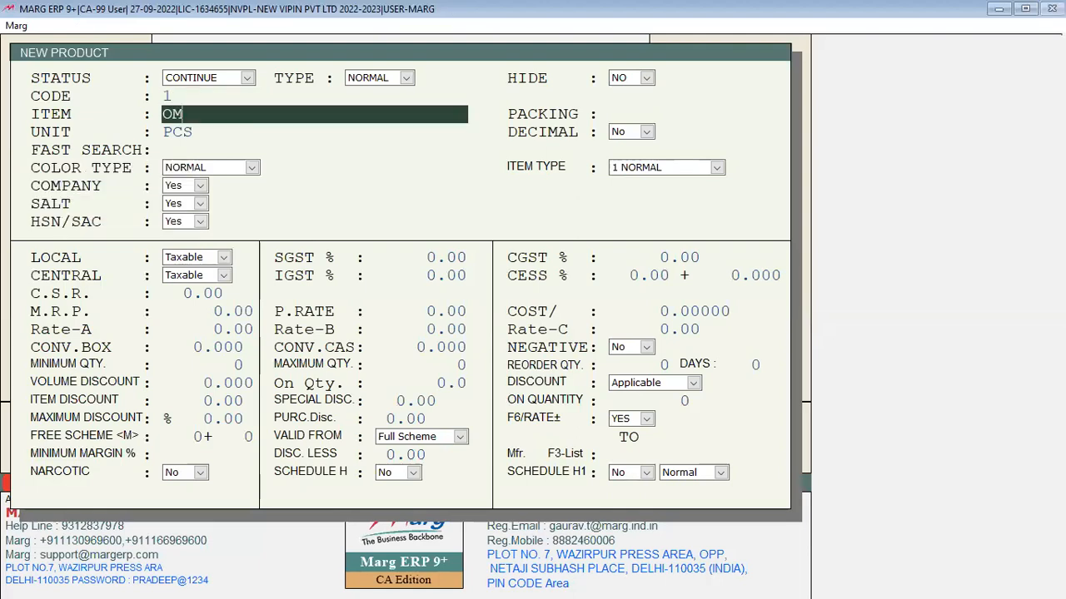
text(EZ-D)
key(Return)
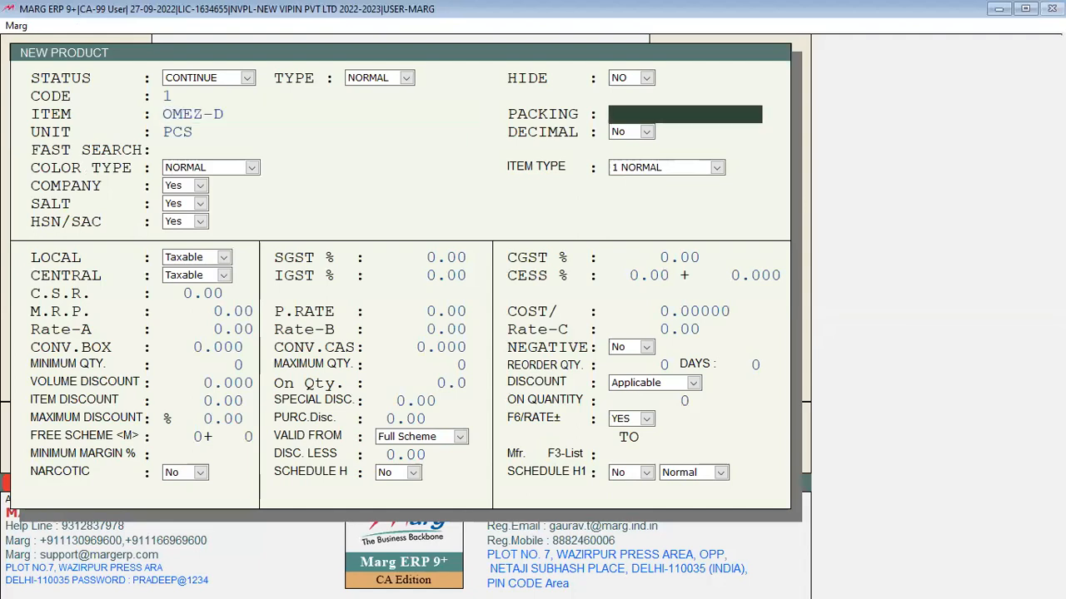
text(1*10)
key(Return)
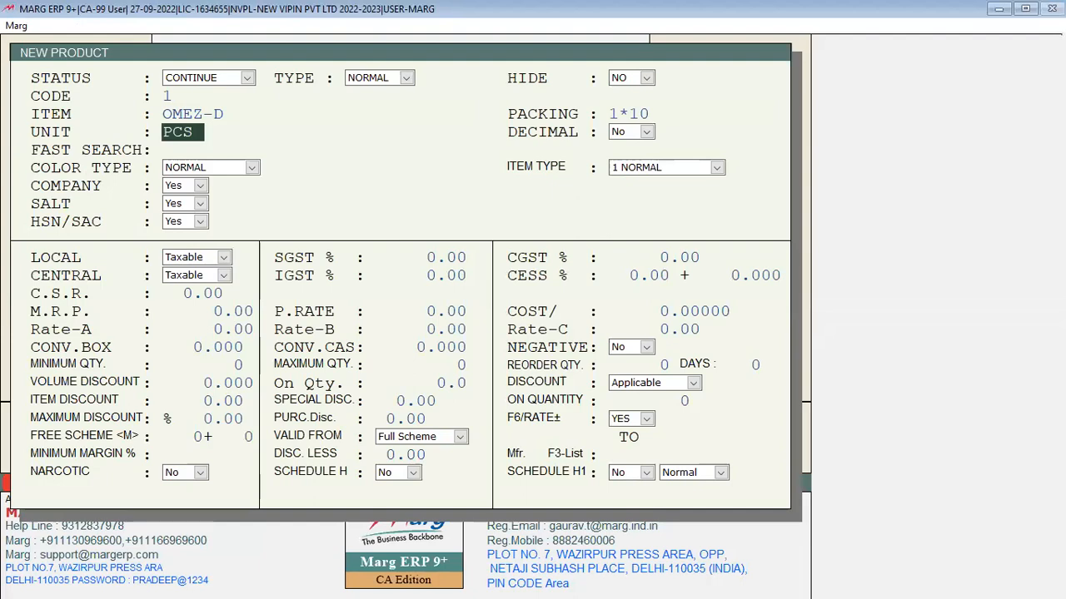
Step: Replace the item's default unit with STRP
key(BackSpace)
key(BackSpace)
key(BackSpace)
text(STRP)
key(Return)
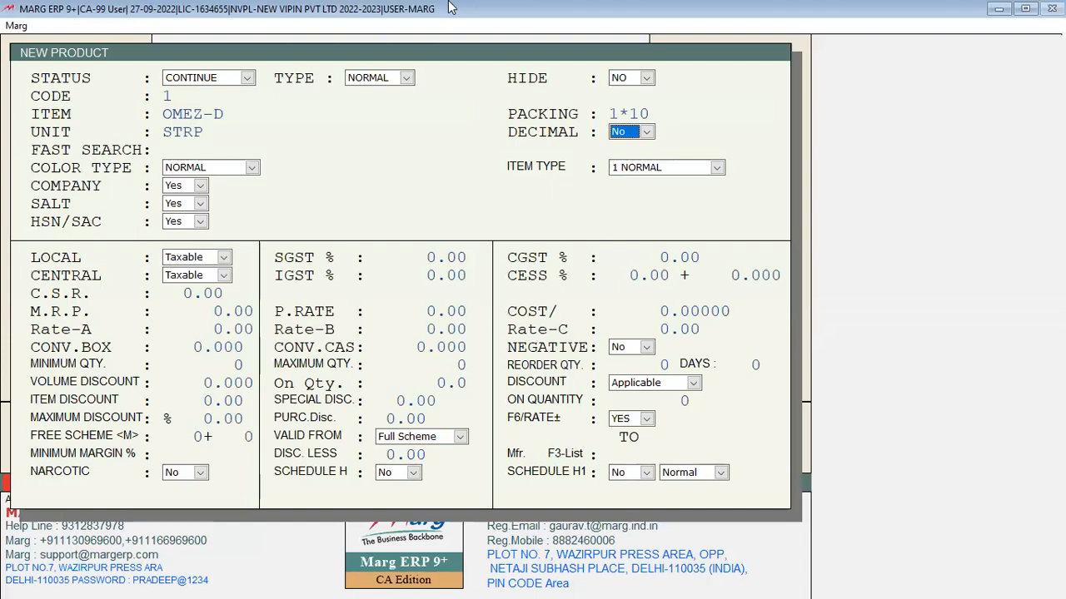
Step: Try Yes for the item's Decimal option, and settle on No
key(space)
key(Up)
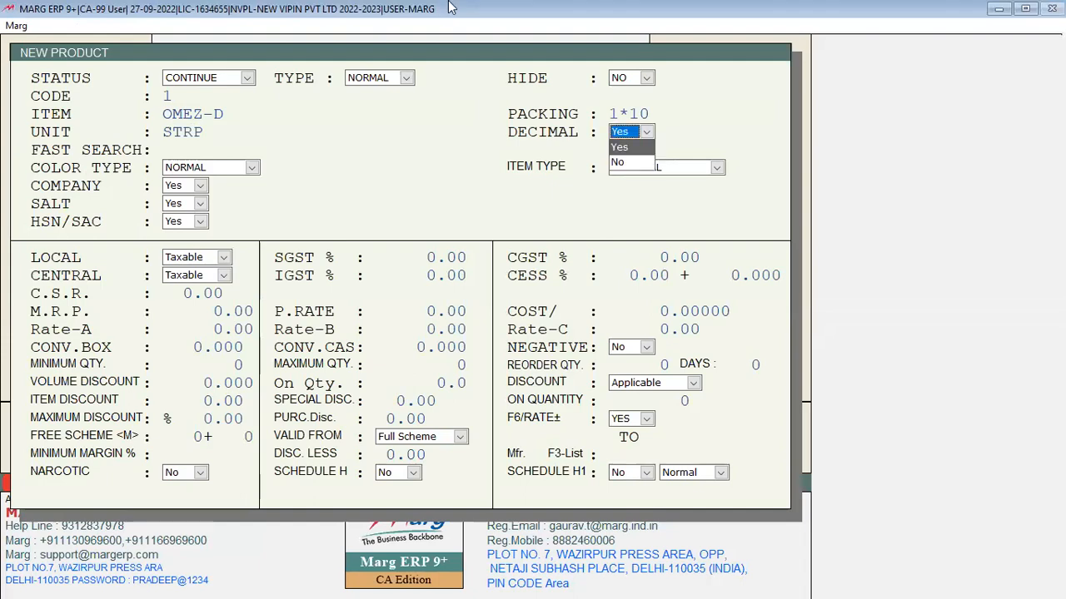
key(Return)
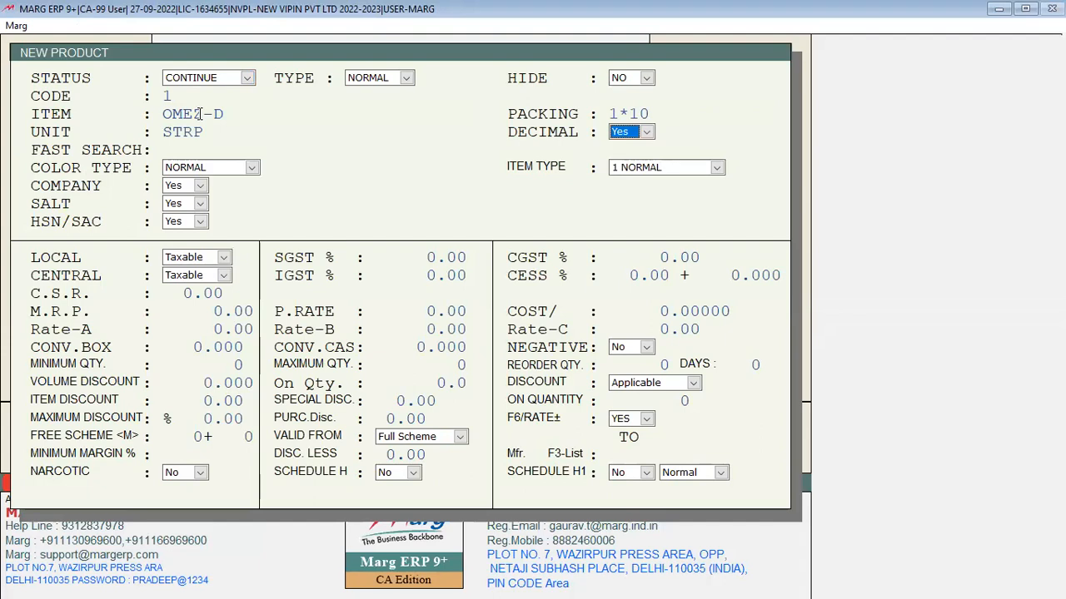
key(Down)
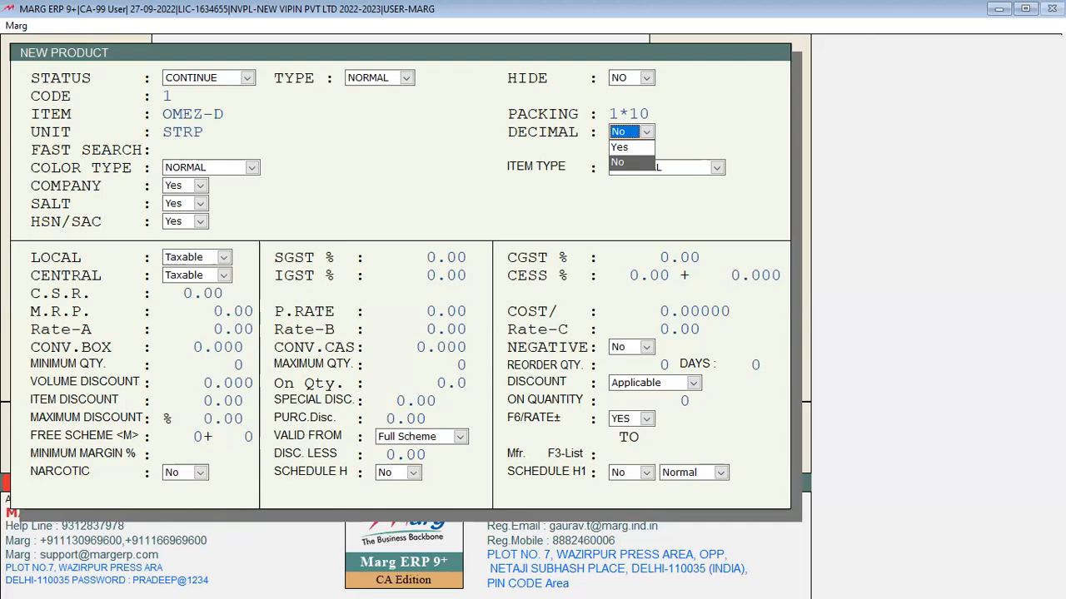
key(Up)
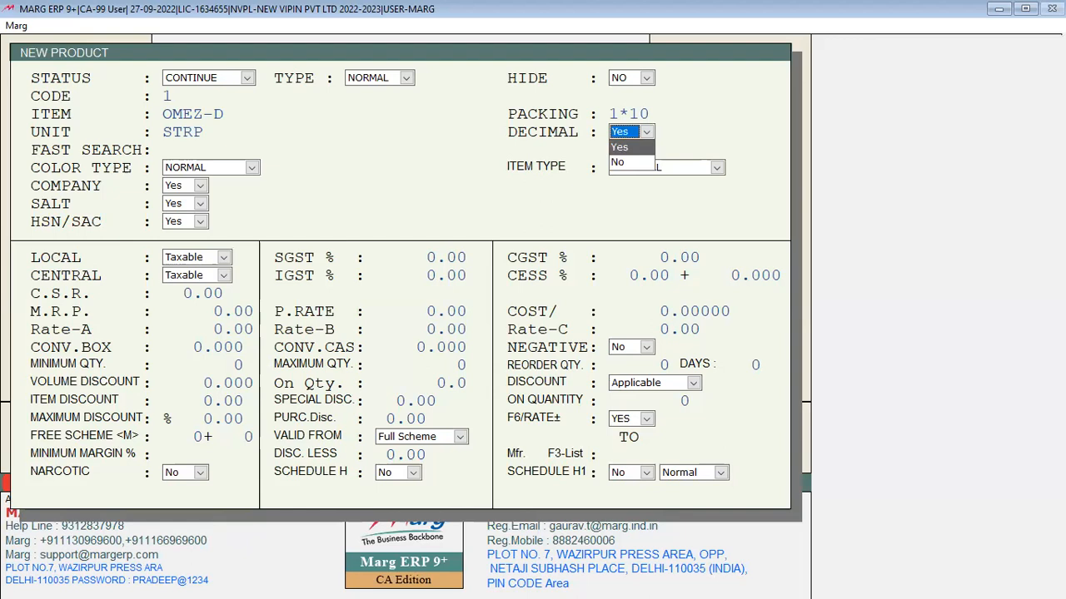
key(Down)
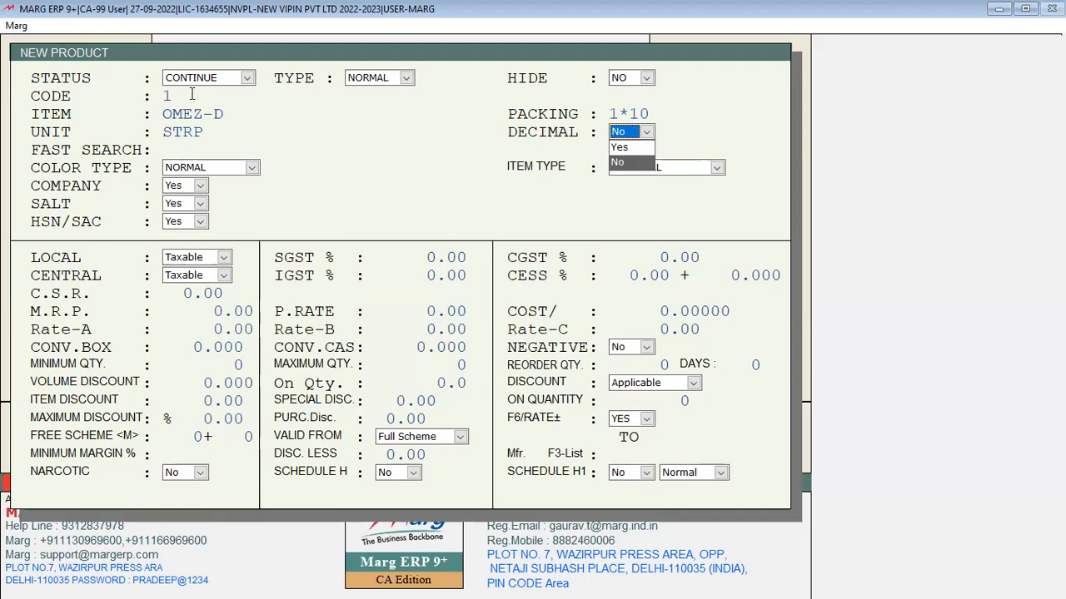
click(179, 126)
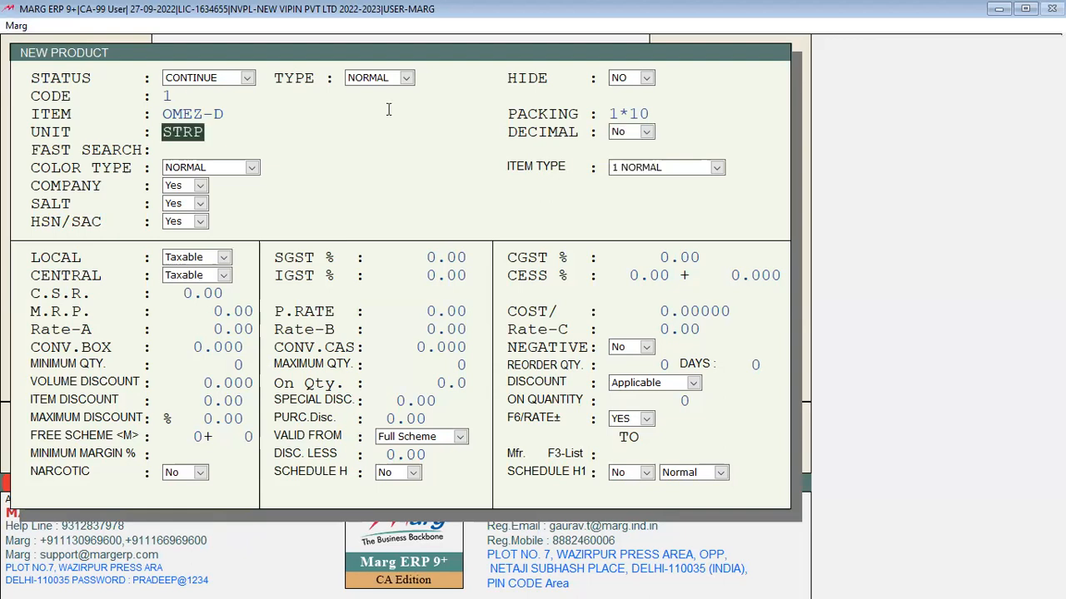
click(646, 133)
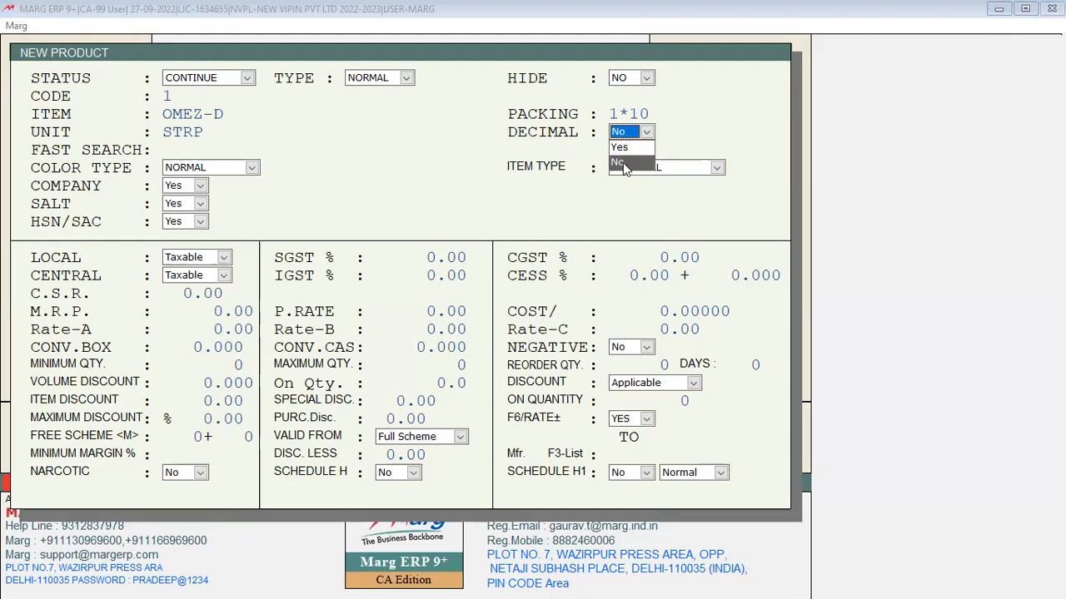
click(625, 163)
key(Return)
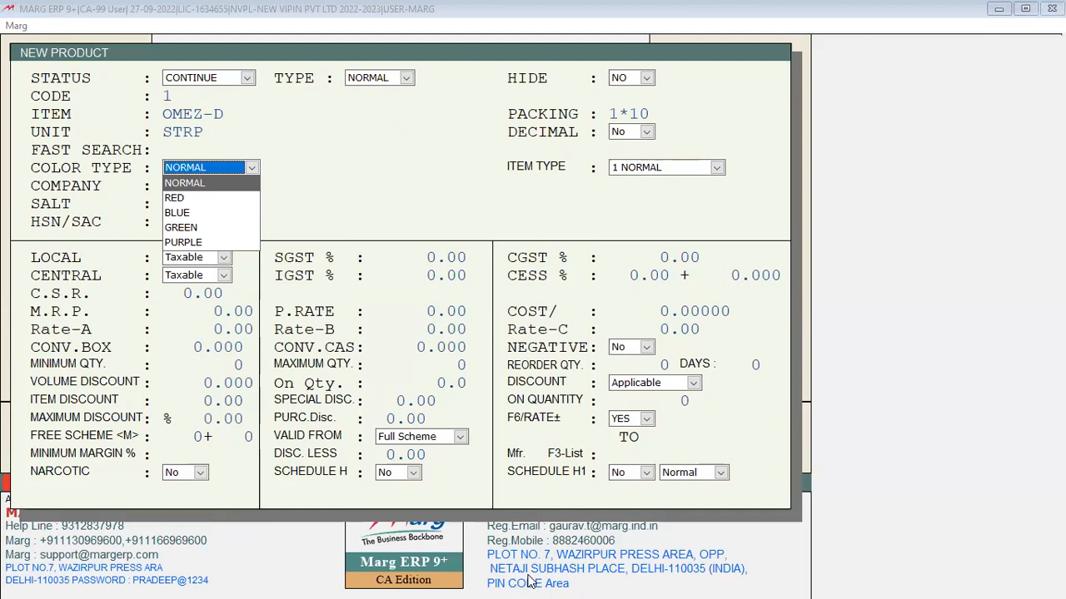
Step: Look through the color types for OMEZ-D and choose GREEN
key(Escape)
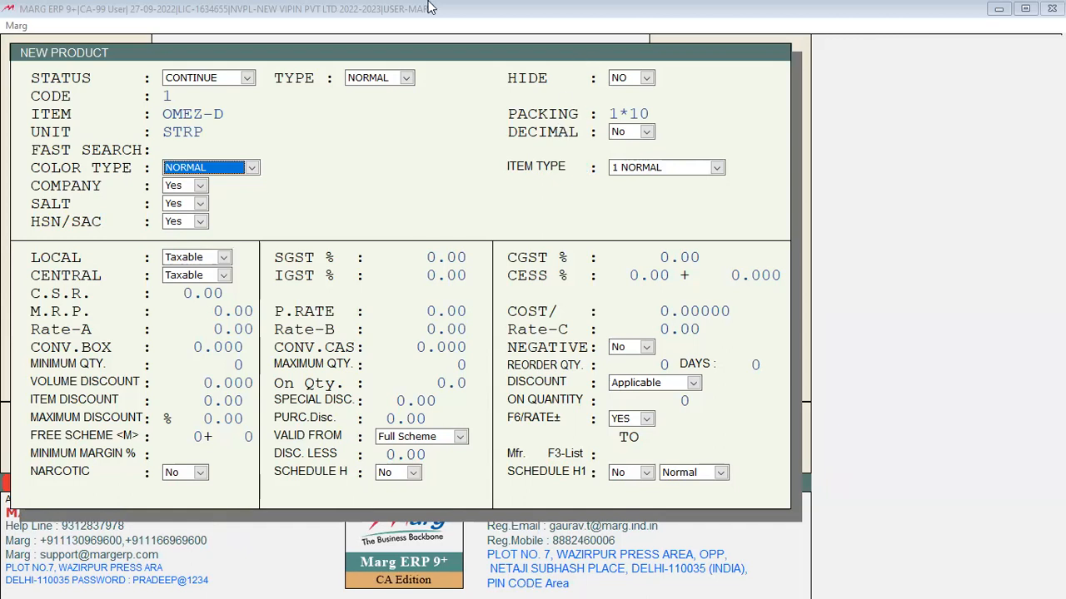
key(alt+Down)
key(Down)
key(Down)
key(Down)
key(Down)
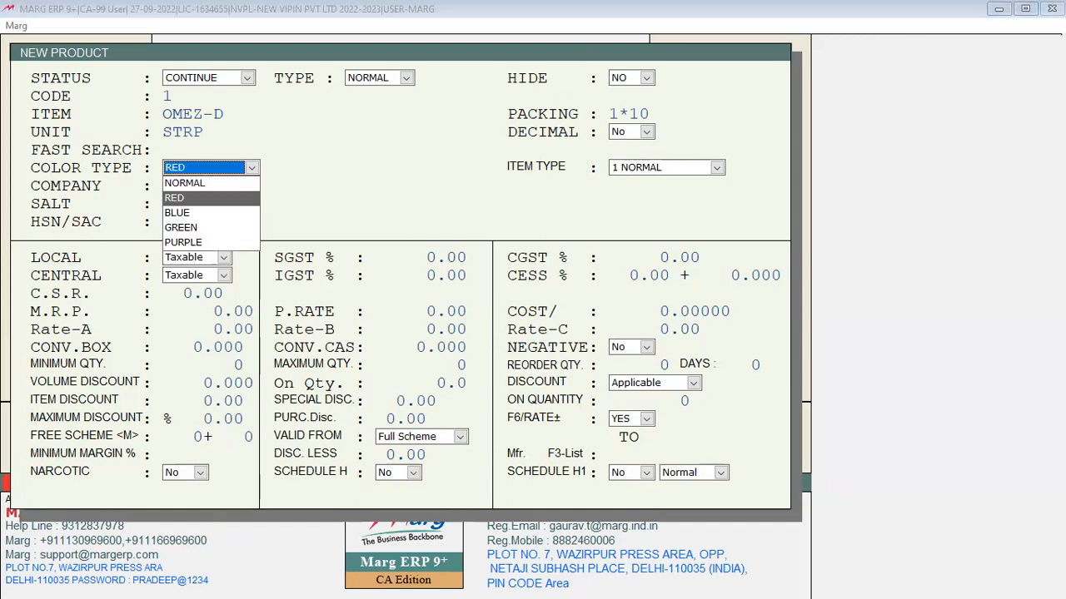
key(Up)
key(Up)
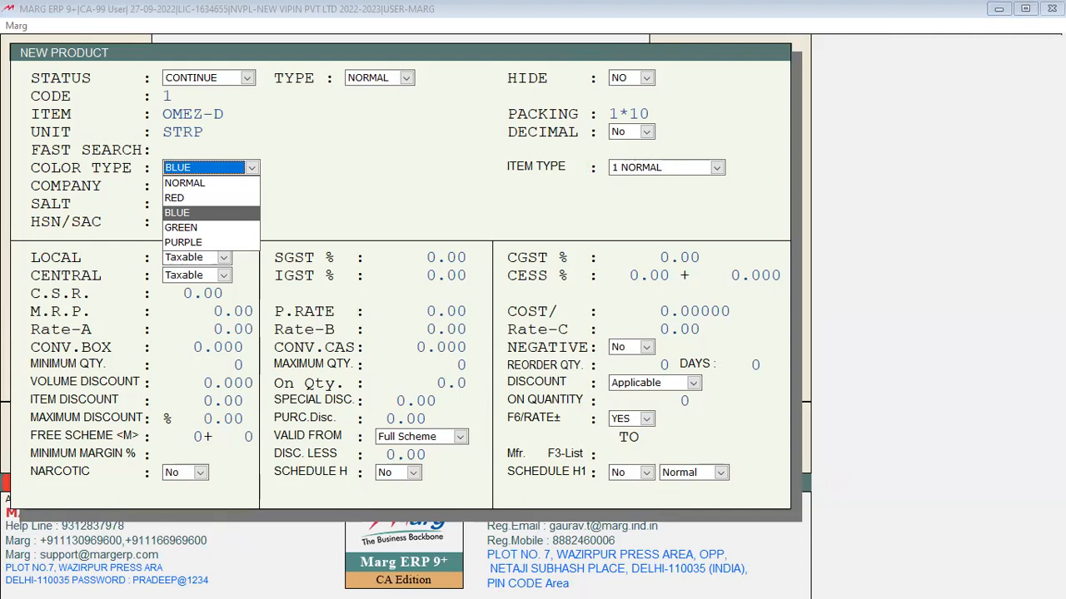
key(Down)
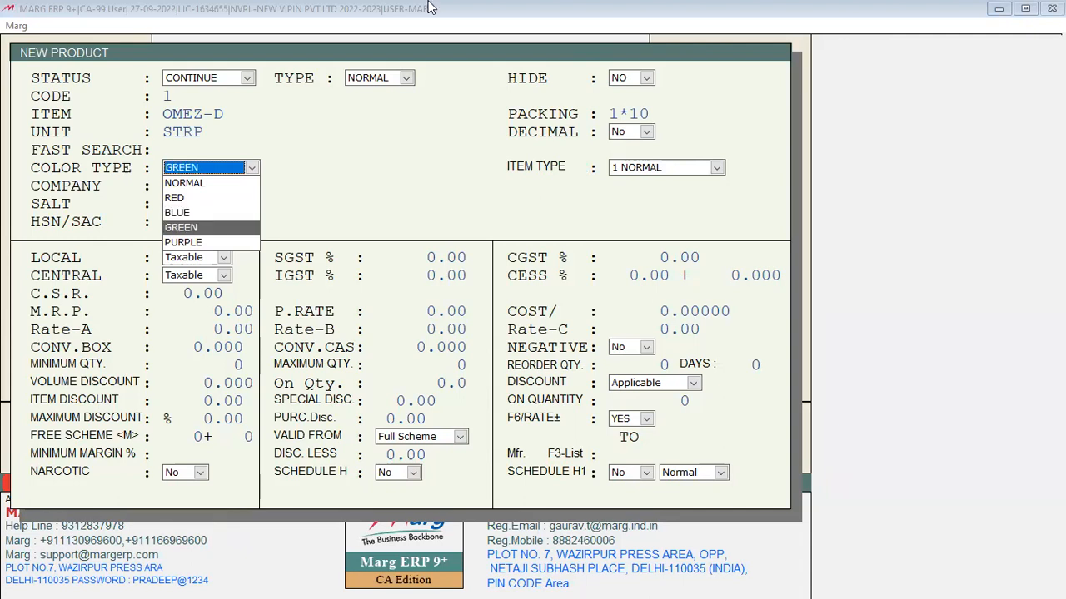
key(Return)
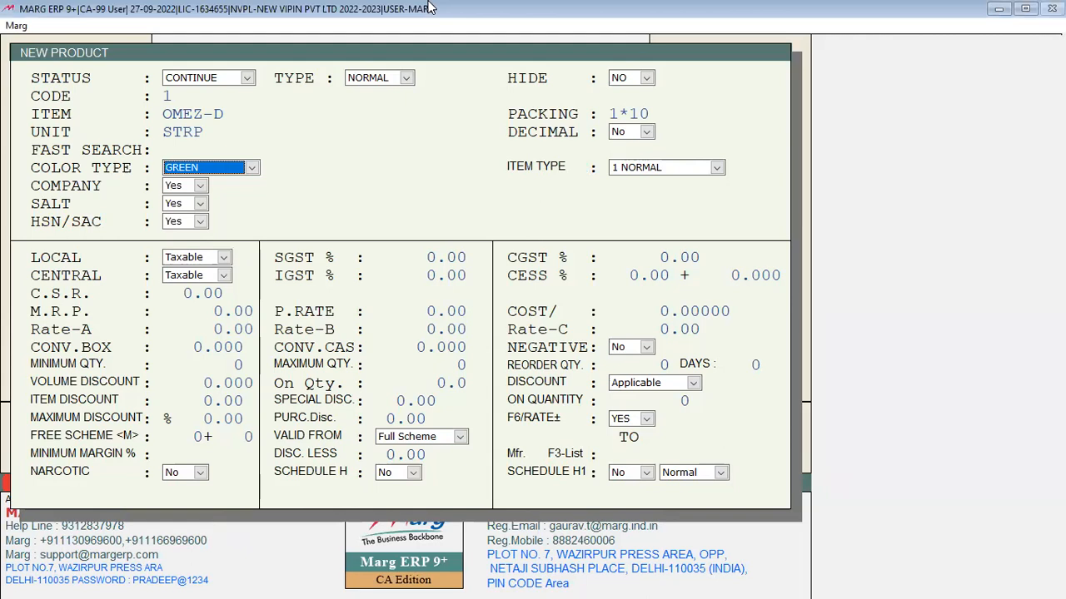
key(Return)
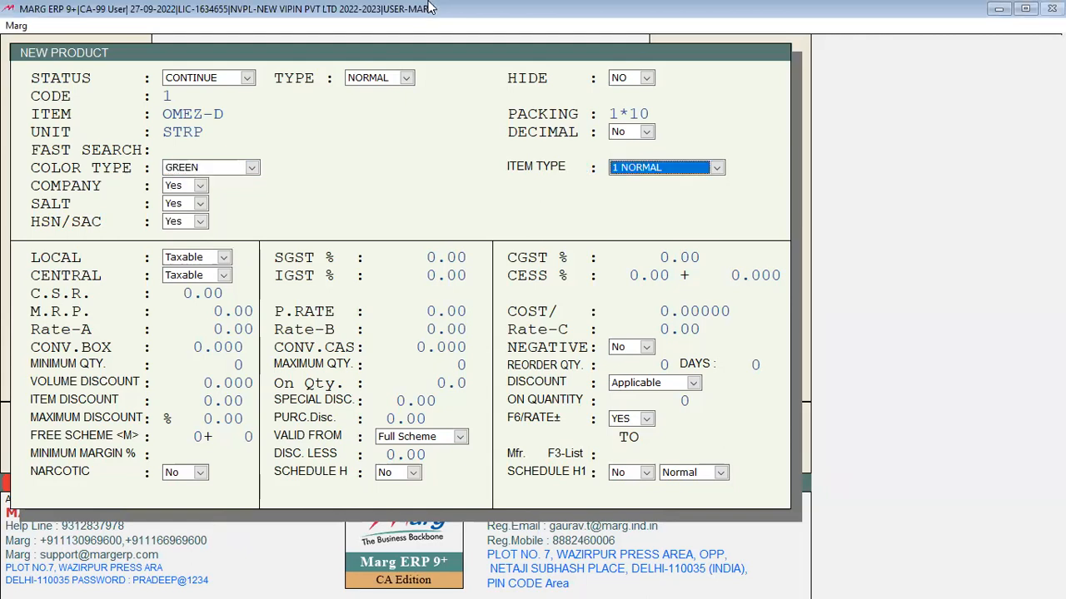
Step: Set the item type to 2 COSTLY ITEMS
key(space)
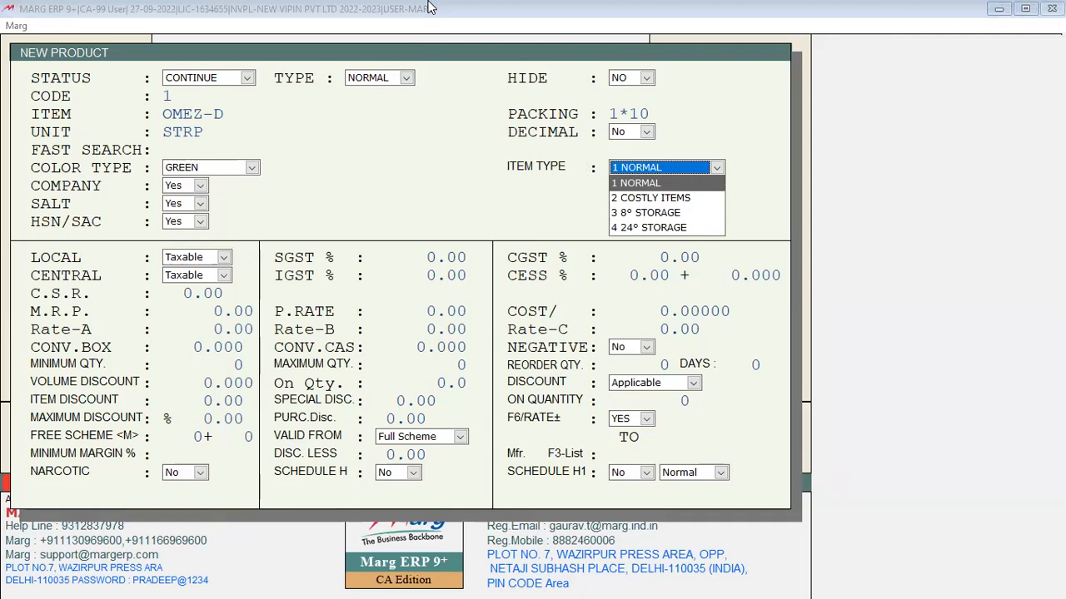
key(Down)
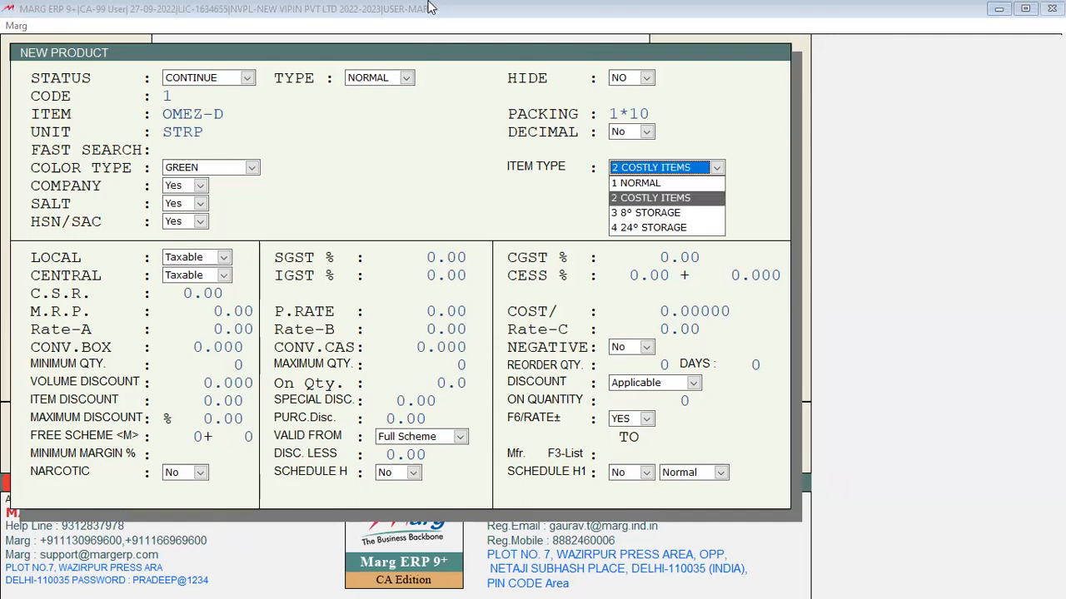
key(Return)
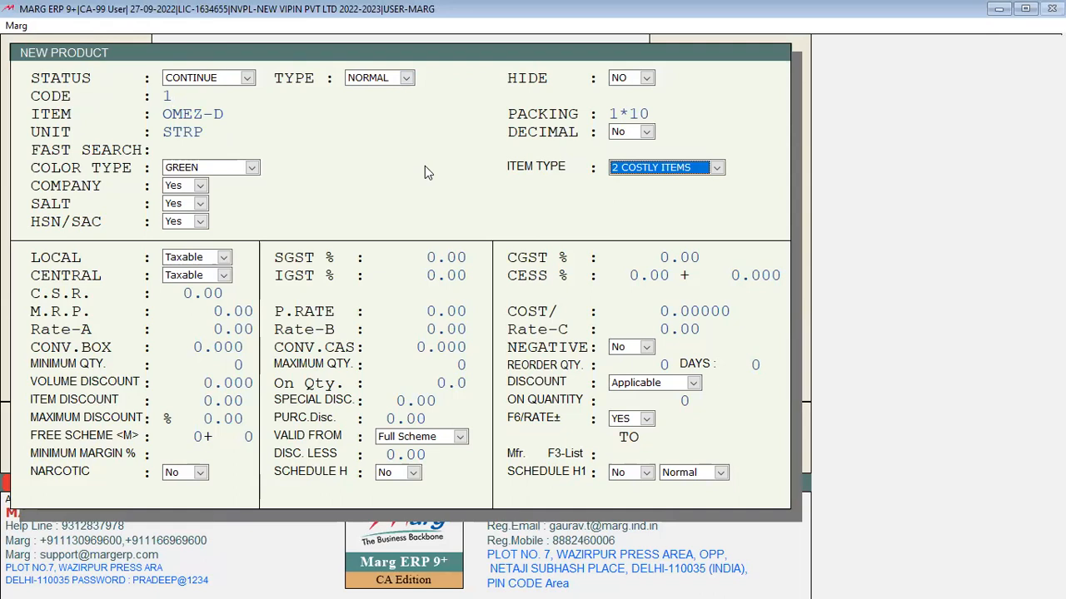
key(Return)
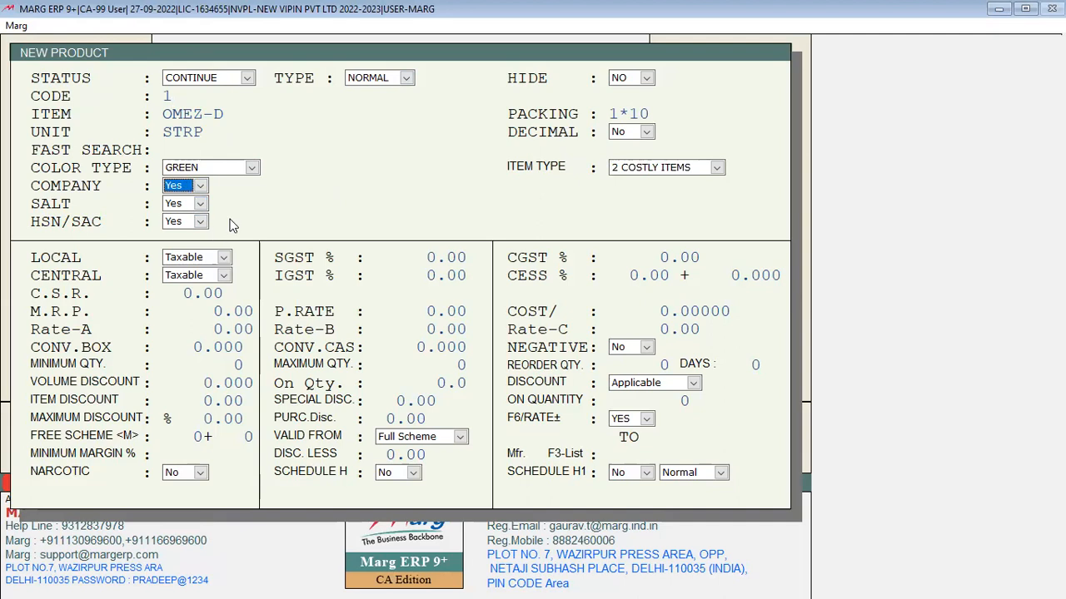
key(n)
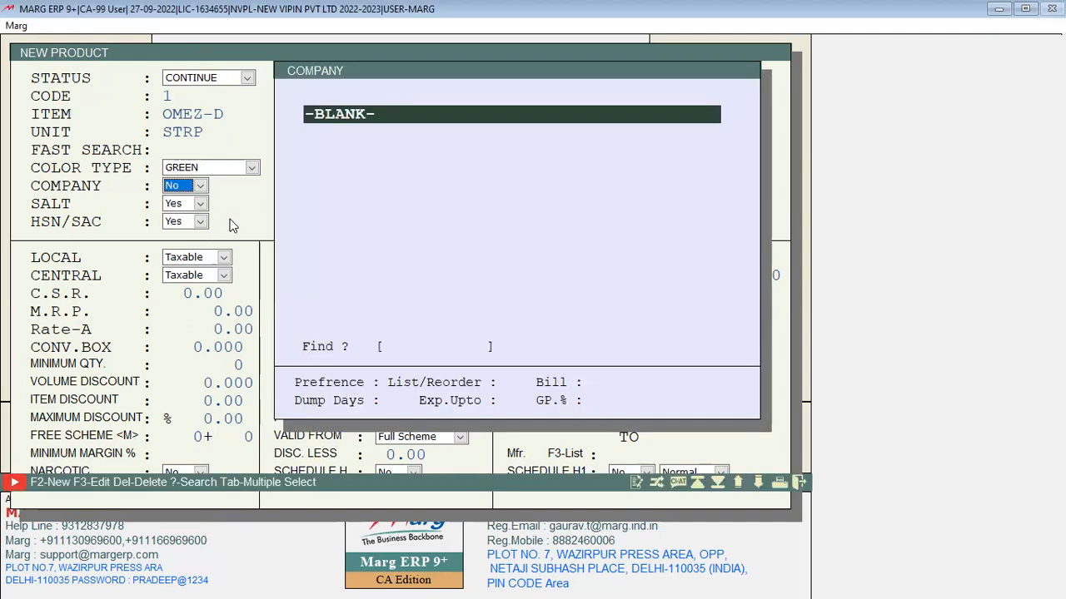
key(F2)
text(C)
key(Escape)
key(Escape)
key(y)
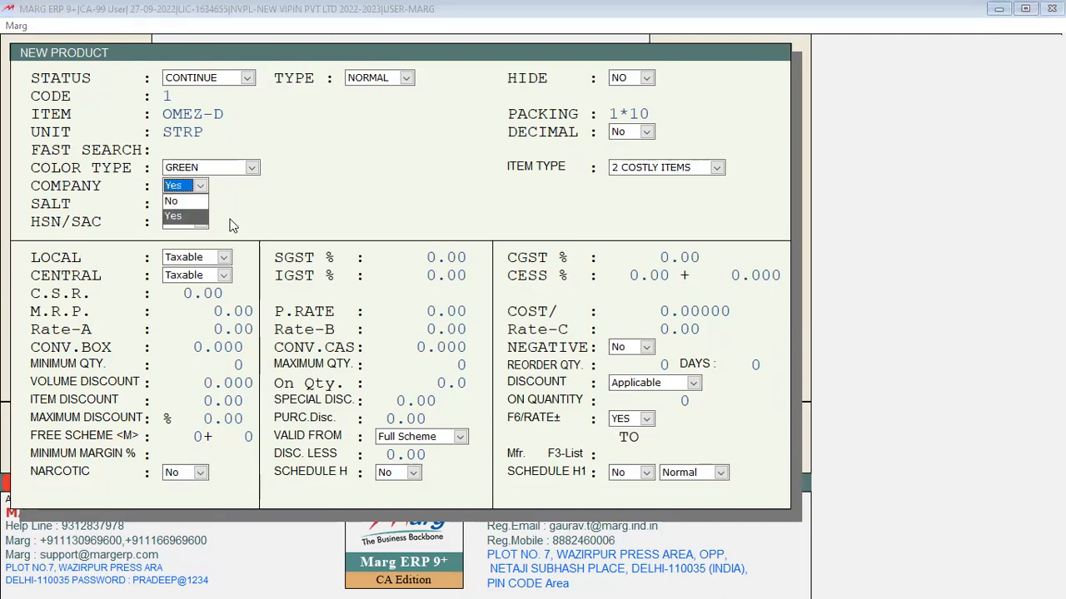
key(Return)
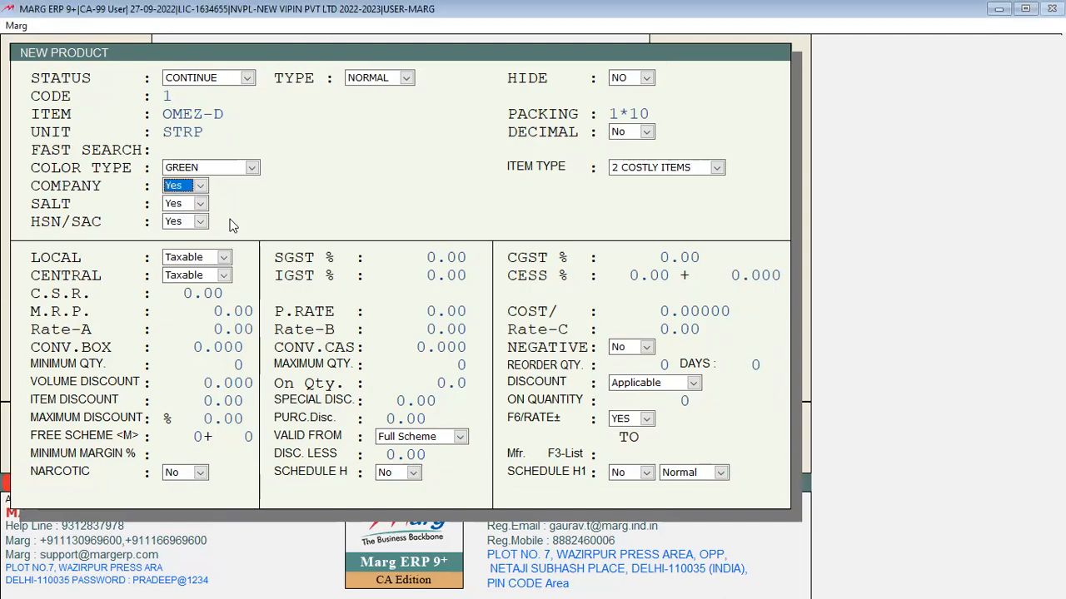
Step: Set the item's Company option to No and create a new company named CIPLA, accepting its default preferences, days, margin and tax values
key(n)
key(Return)
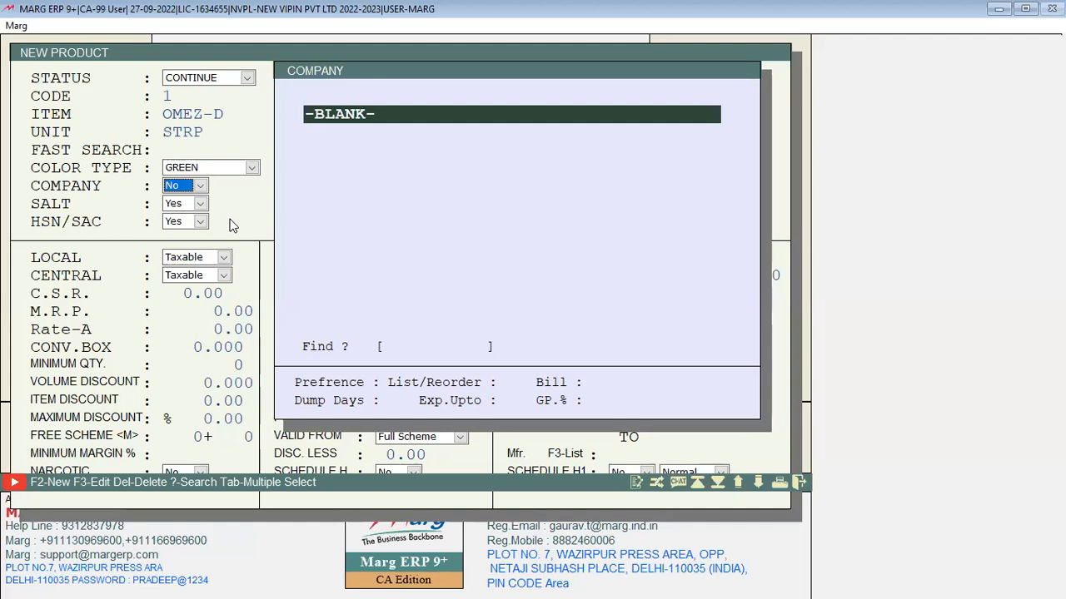
key(F2)
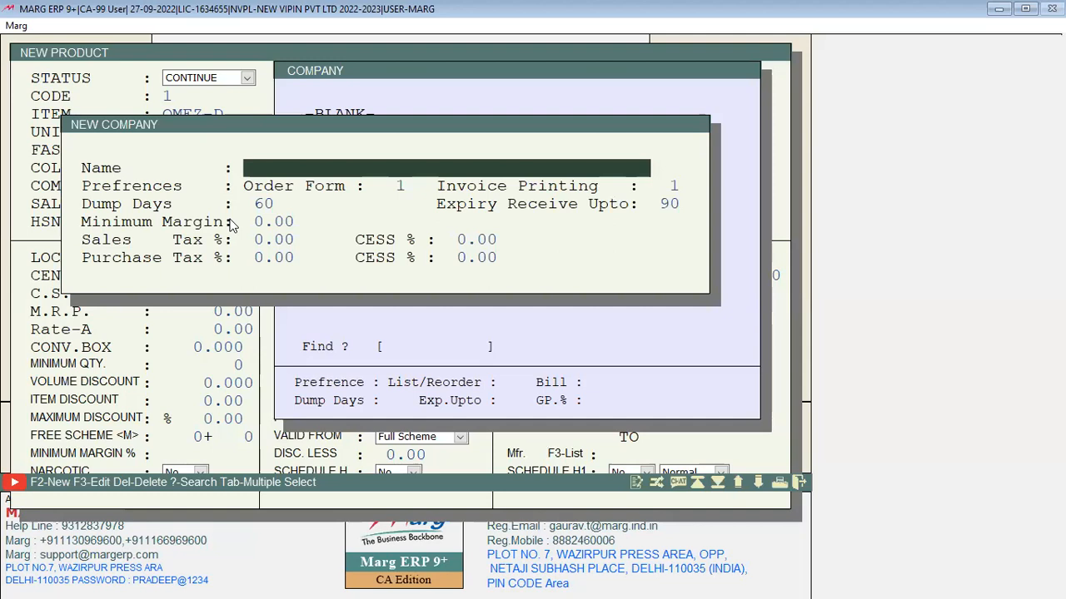
text(CIPLA)
key(Return)
key(Return)
key(Return)
key(Return)
key(Return)
key(Return)
key(Return)
key(Return)
key(Return)
key(Return)
key(Escape)
Step: Assign CIPLA as the company of OMEZ-D and continue to the Salt field
key(Down)
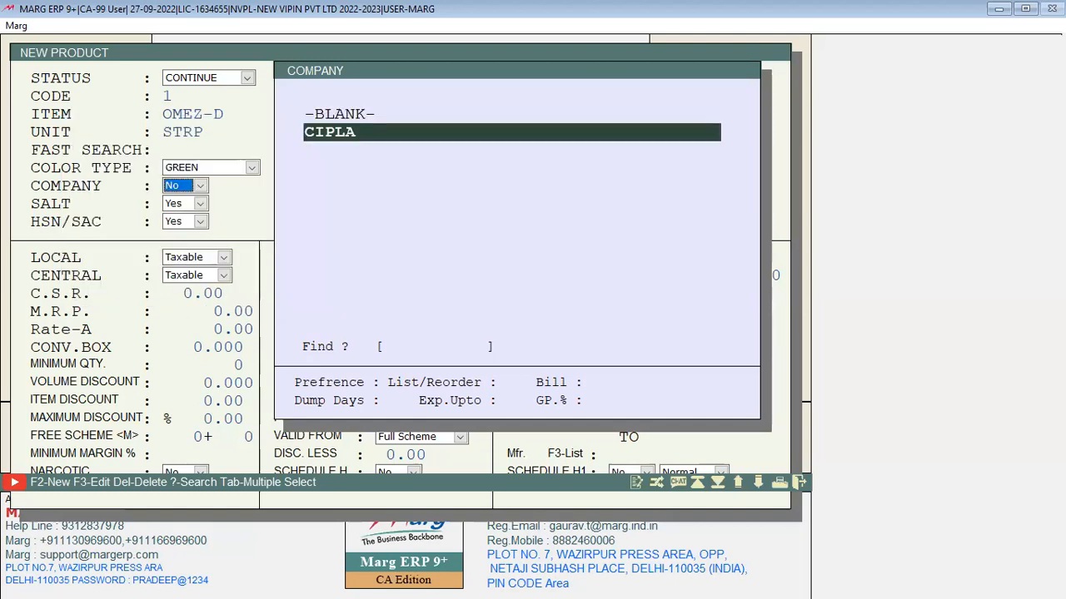
key(Return)
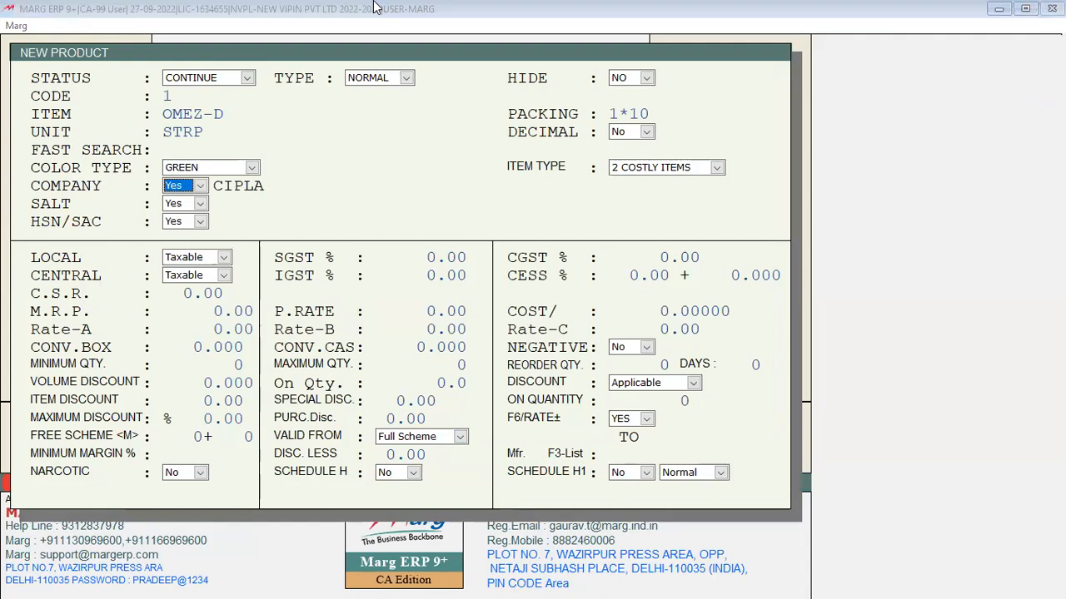
key(Return)
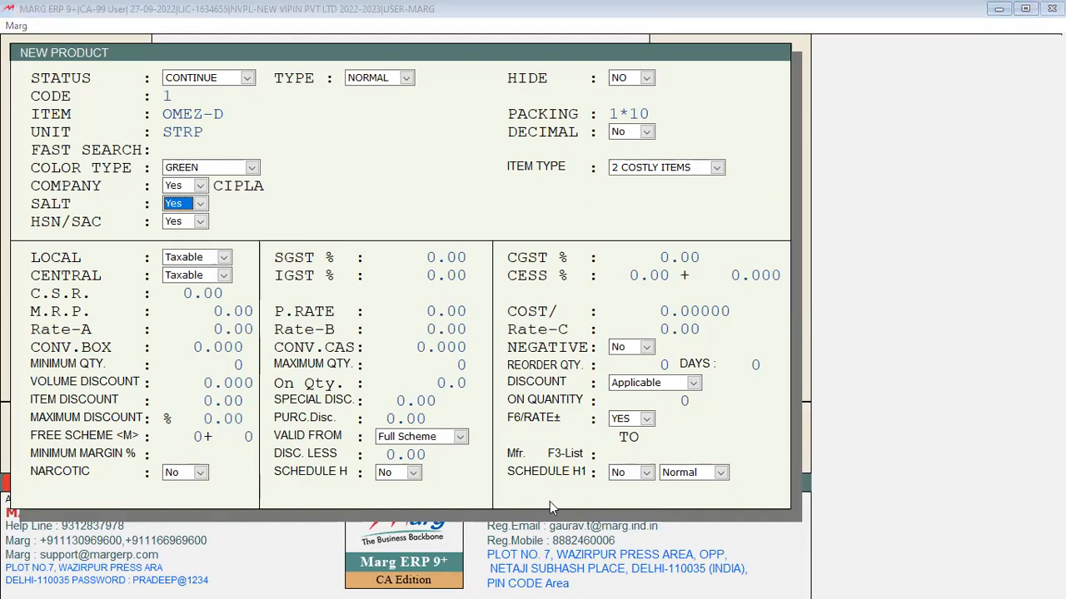
click(306, 7)
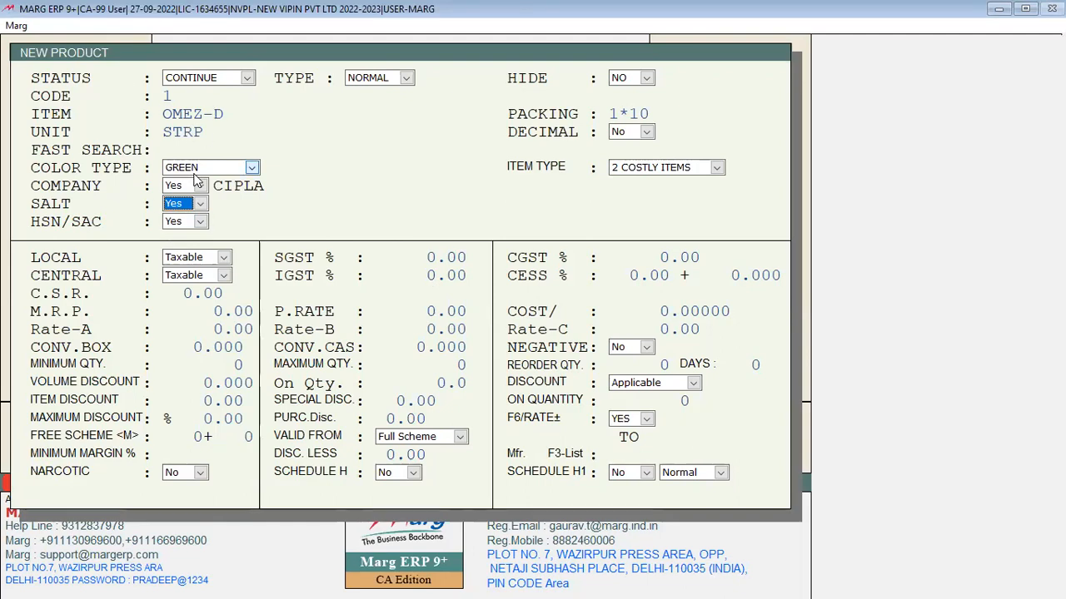
Step: Create a new salt named PCM, assign it to OMEZ-D and continue past the Salt field
key(Up)
key(Return)
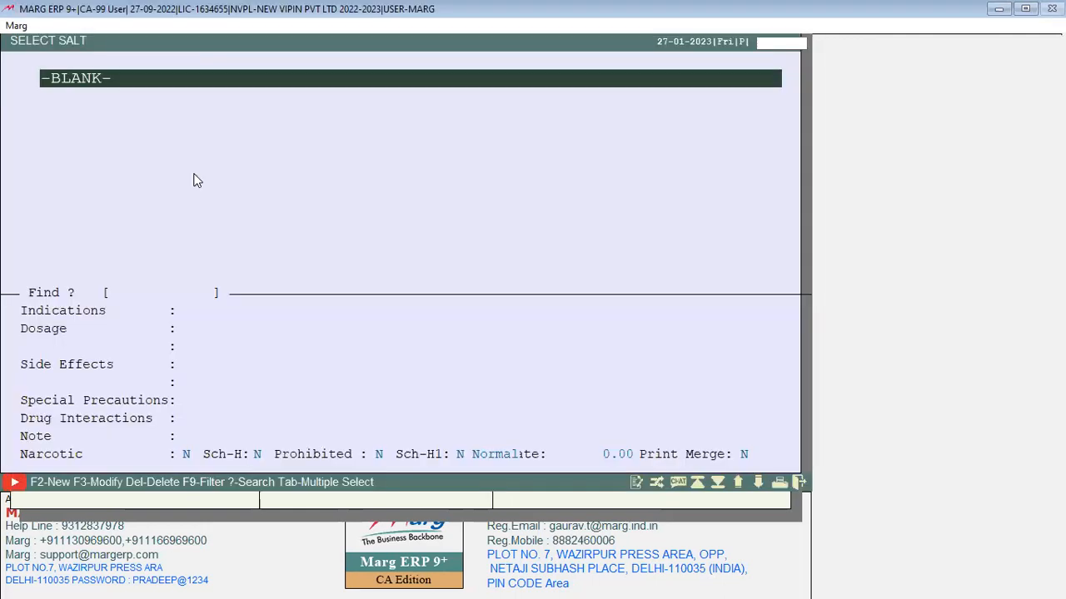
key(F2)
text(PCM)
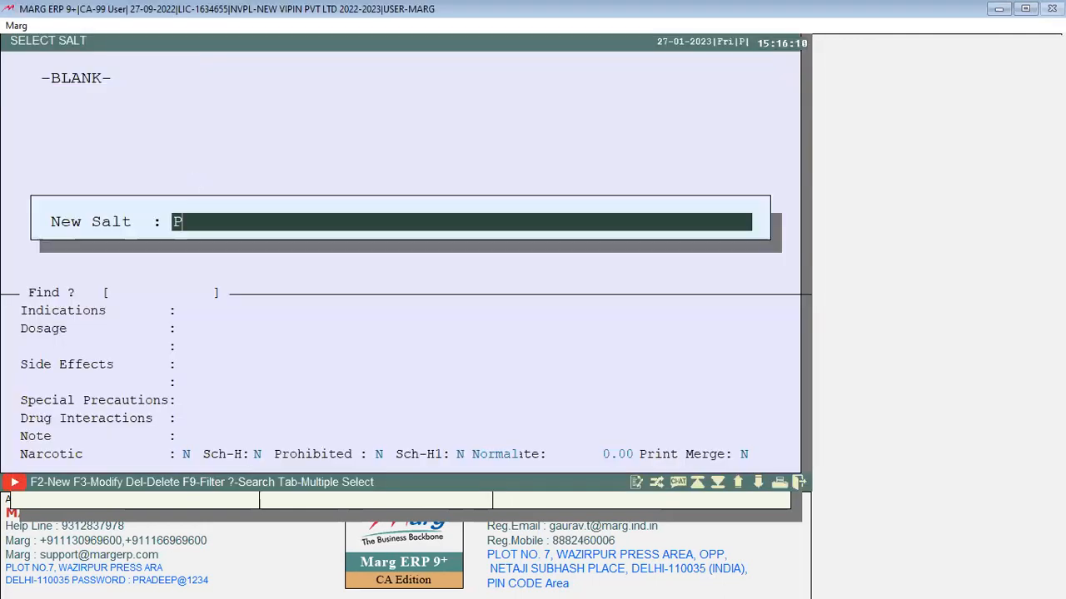
key(BackSpace)
key(BackSpace)
key(BackSpace)
key(Escape)
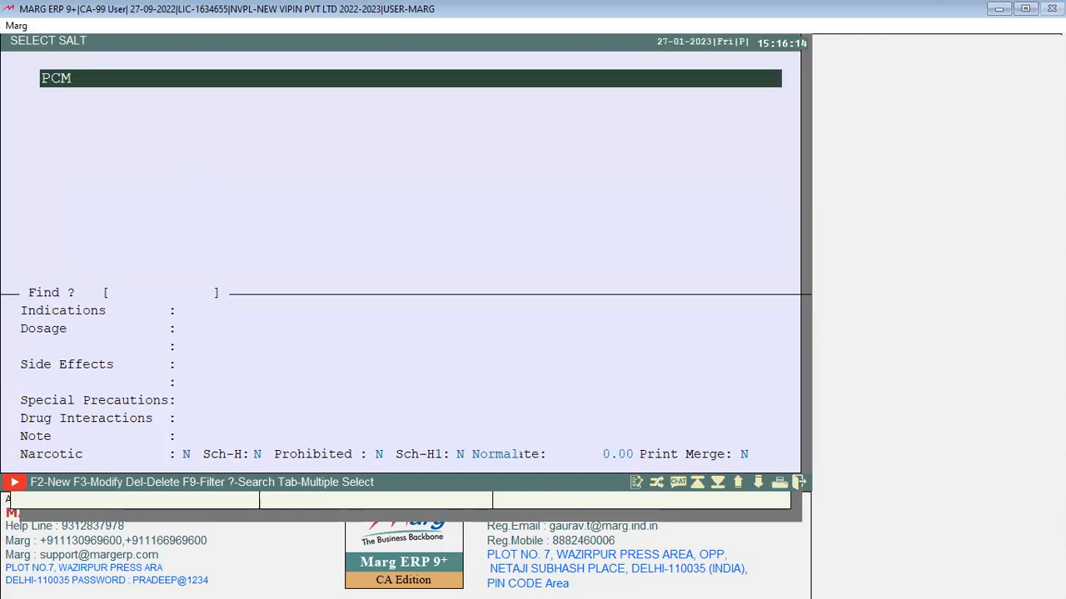
key(Return)
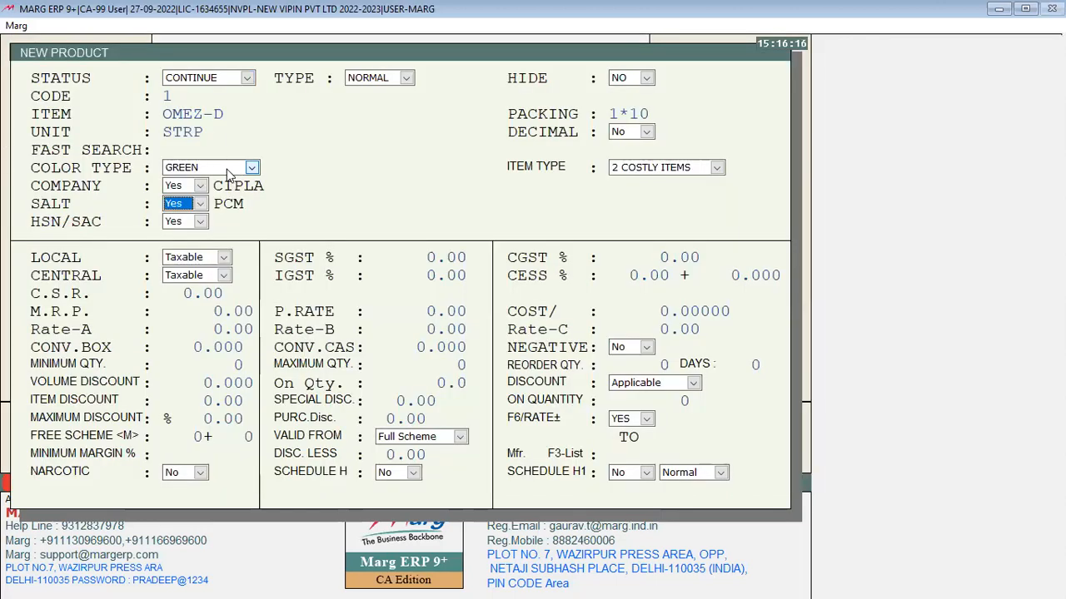
key(Return)
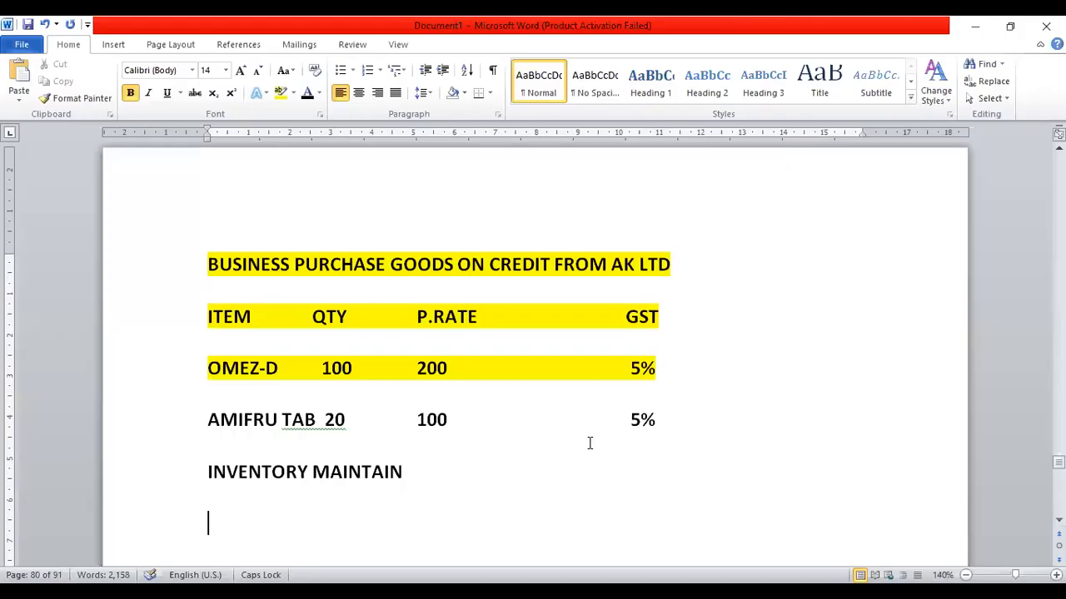
Step: In the Word document, add the line "GST RATE – 0 , 5 , 12 , 18 , 28" below INVENTORY MAINTAIN
key(Return)
text(GST)
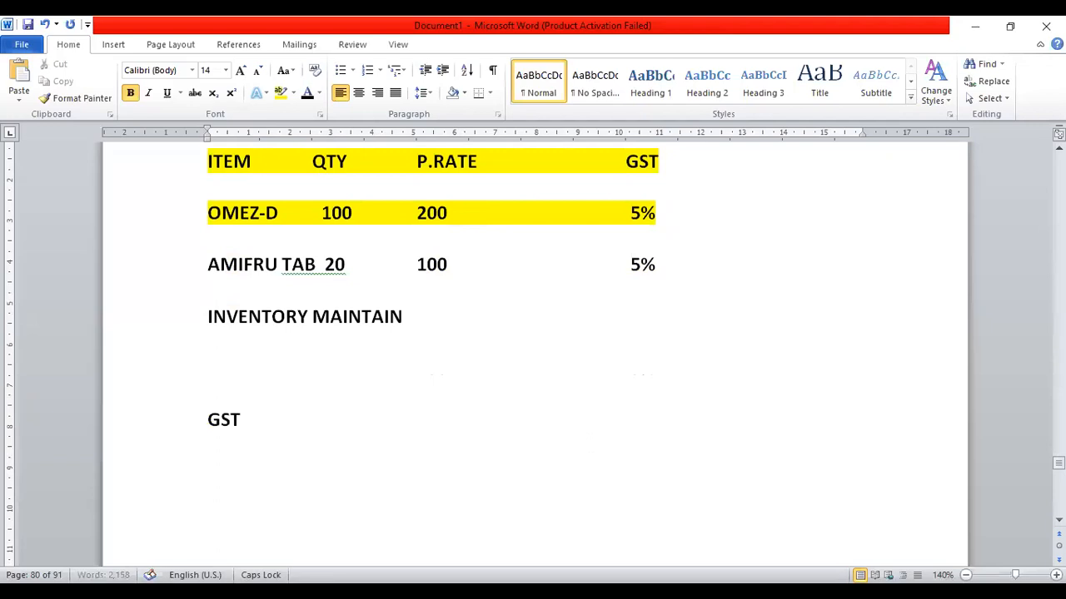
text( RATE -)
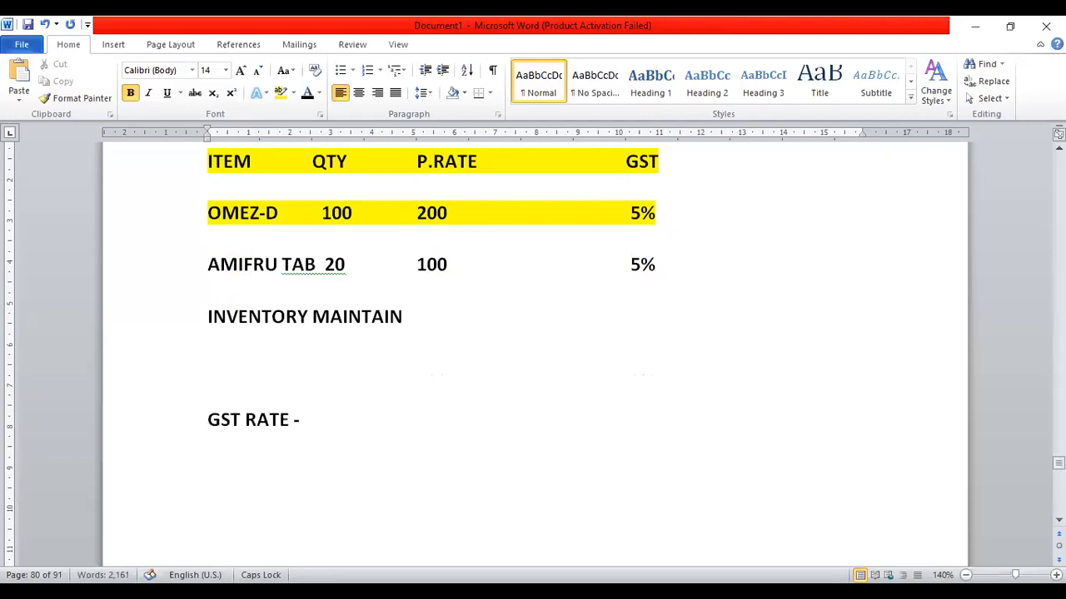
text( 0 , 5 , 12 , 18 , 28)
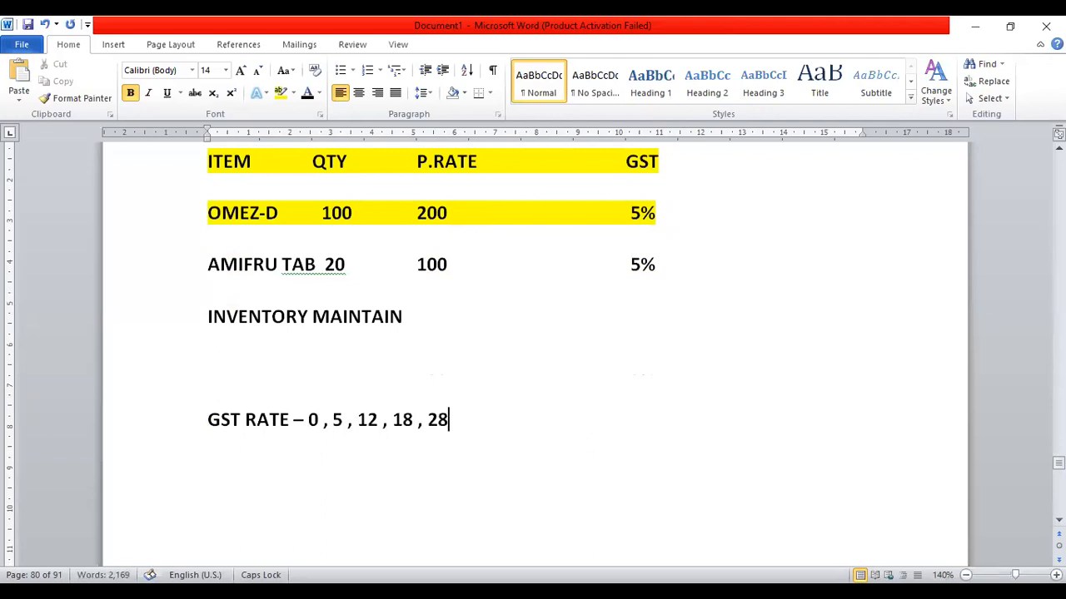
key(shift+Left)
key(shift+Left)
key(shift+Left)
key(shift+Left)
key(shift+Left)
key(shift+Left)
key(shift+Left)
key(shift+Left)
key(shift+Left)
key(shift+Left)
key(shift+Left)
key(shift+Left)
key(shift+Left)
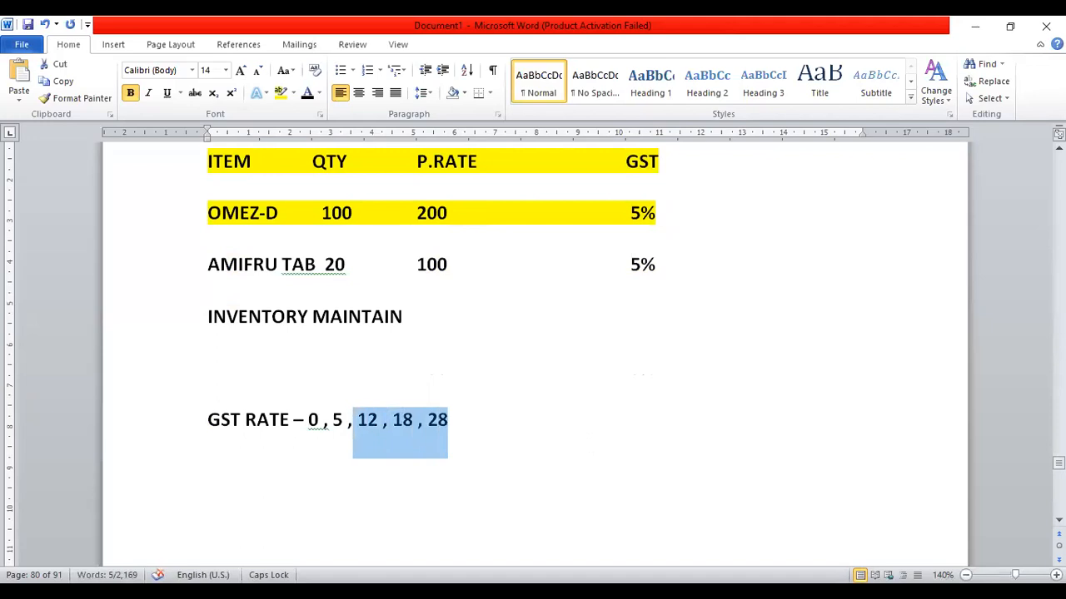
key(Right)
Step: Add the line "ACCORDING TO PRODUCT-" below the GST RATE line
key(Down)
key(Down)
key(Up)
text(A)
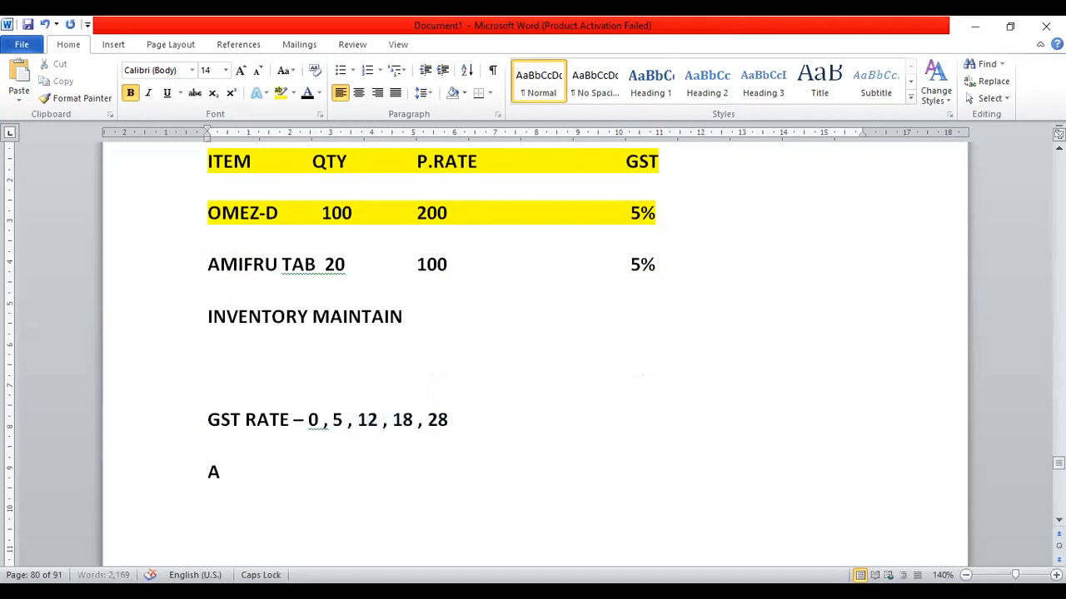
text(CCORDIN)
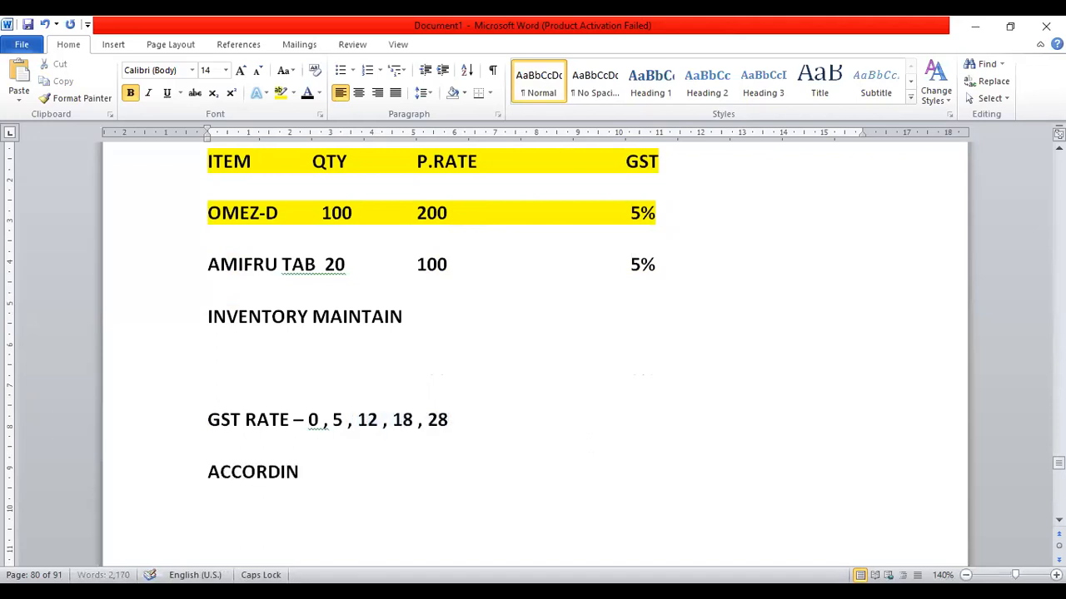
text(G TO PRODUCT-)
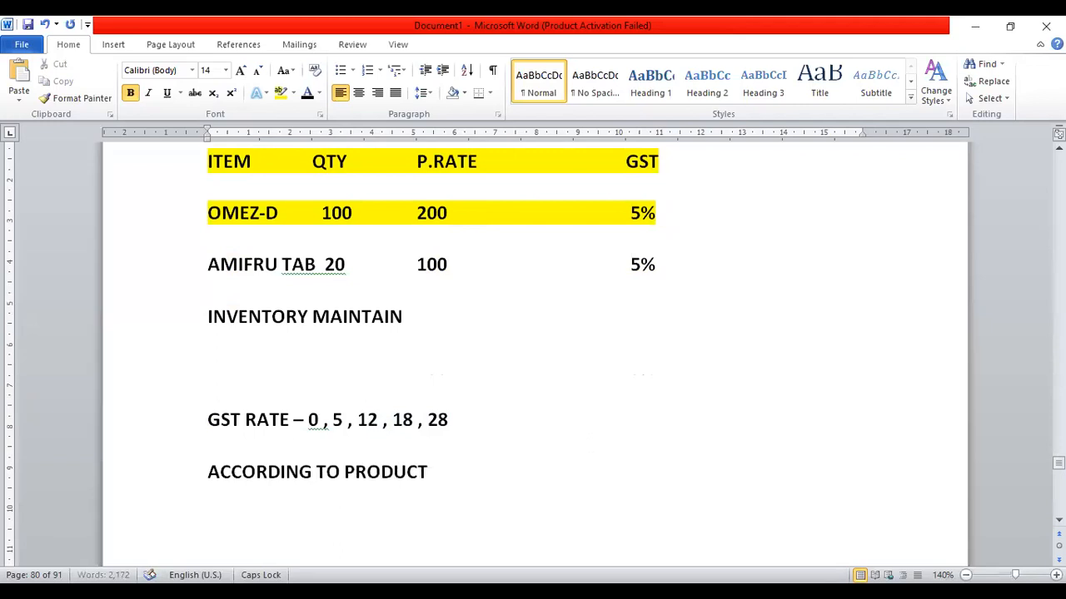
Step: List "MOBILE- 12%" and "COMPUTER – 18%" on separate lines under the ACCORDING TO PRODUCT heading
key(Return)
key(Return)
key(Return)
key(BackSpace)
key(BackSpace)
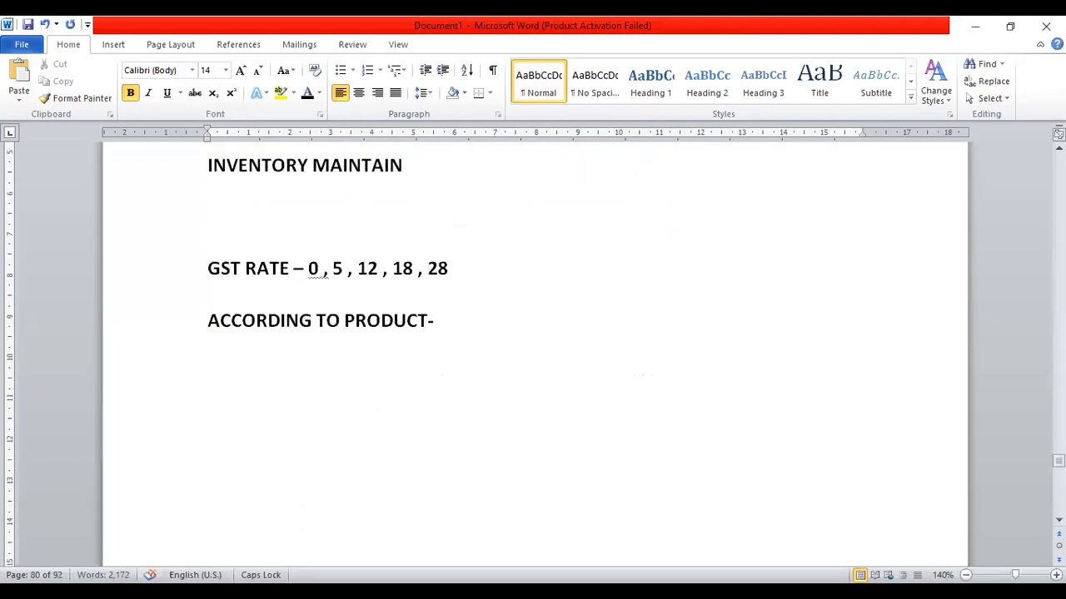
text(MOBIL)
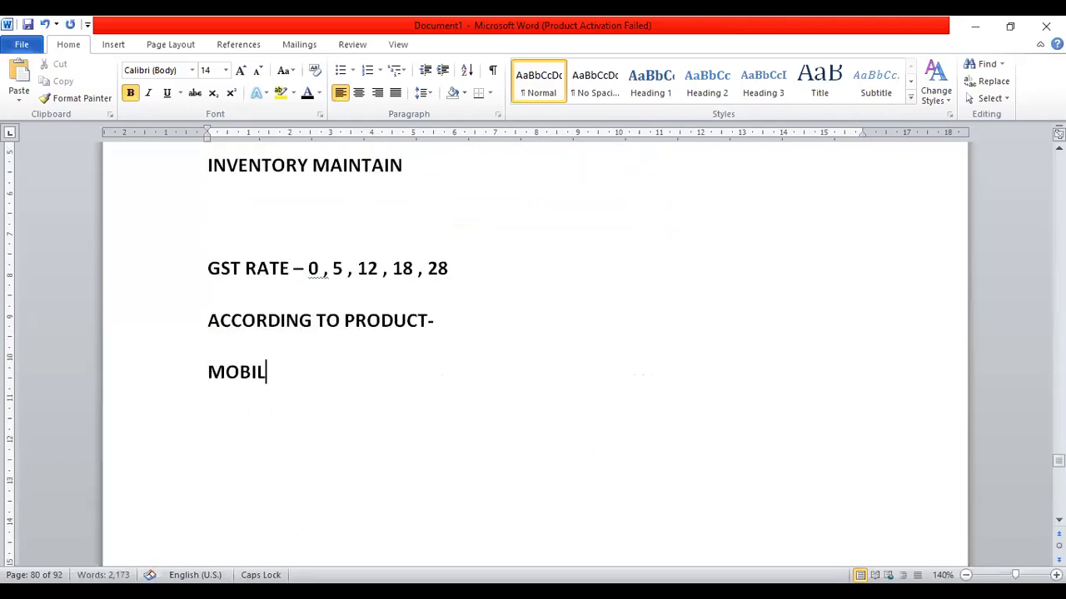
text(E- 12%)
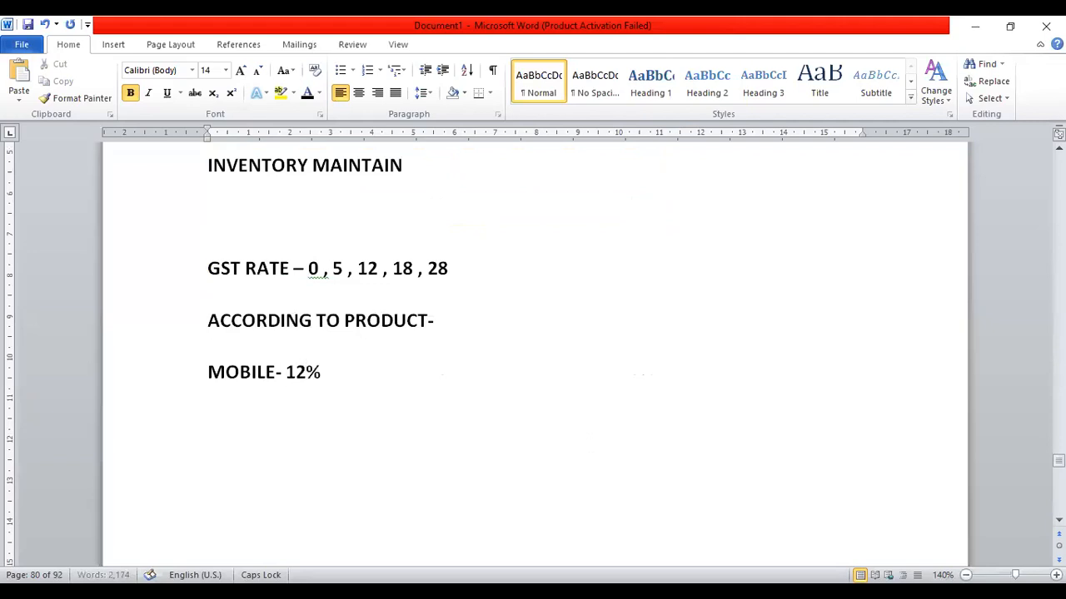
key(Return)
text(COMPUTER -)
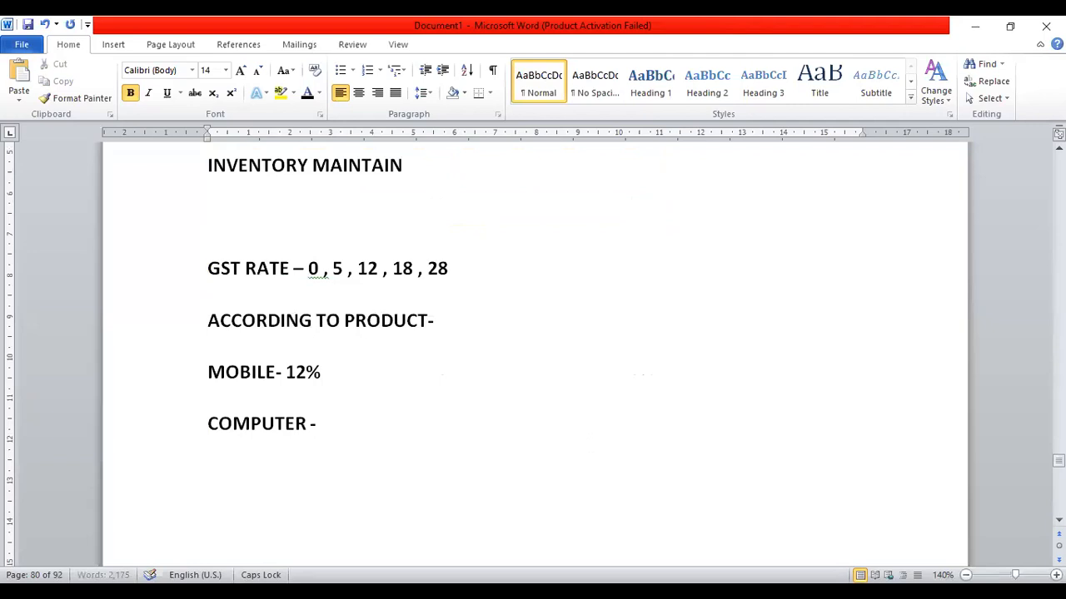
text( 18%)
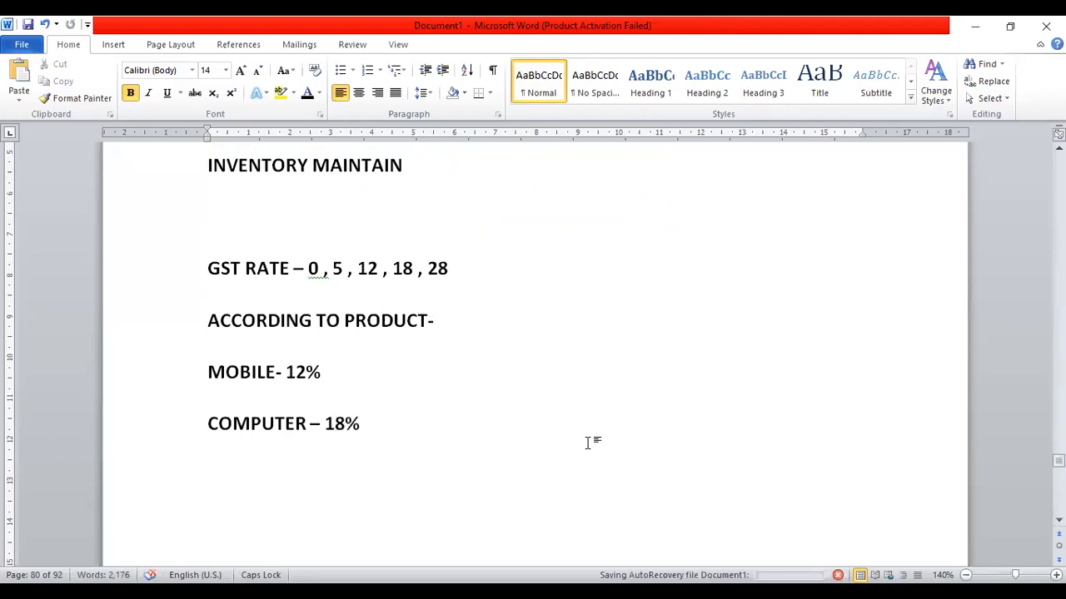
Step: Add the line "ACCORDING TO HSN CODE-" below the product rate examples
key(Return)
key(Return)
key(Return)
key(Up)
key(Up)
text(ACCOE)
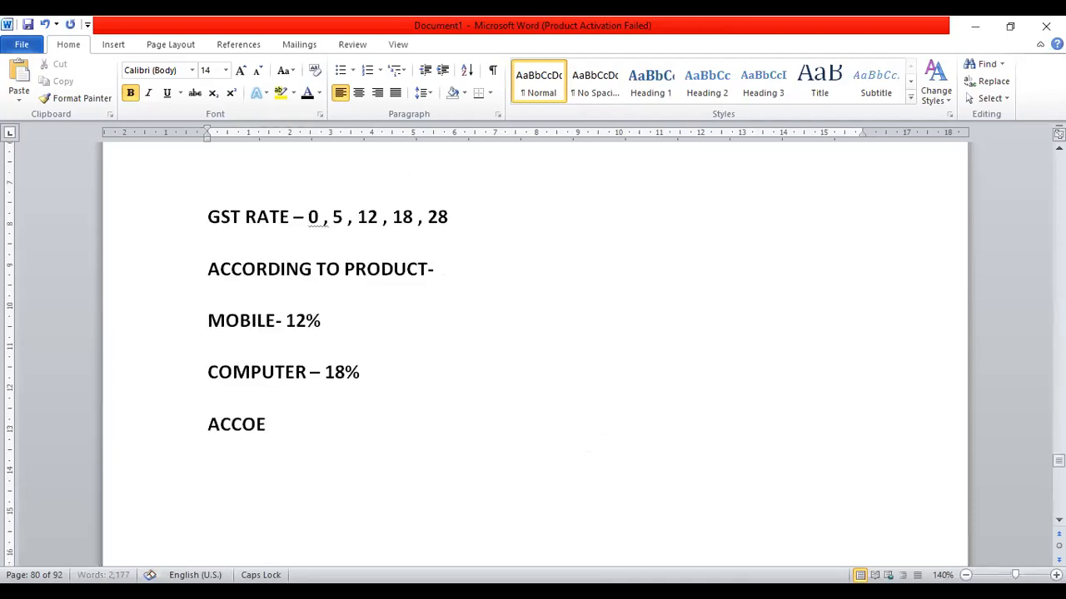
key(BackSpace)
text(RDING TO HS)
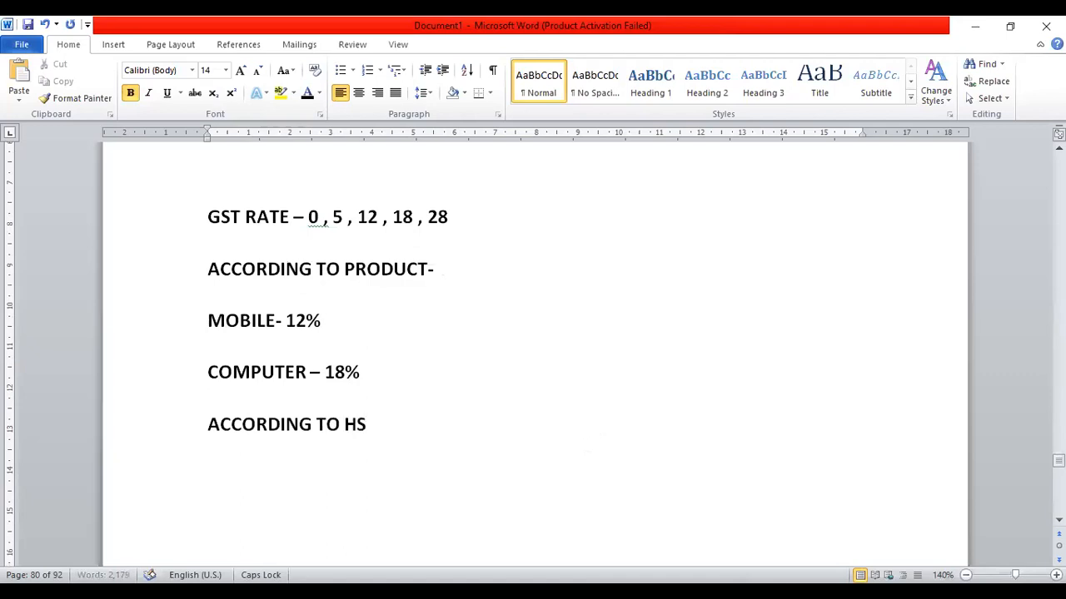
text(N CODE-)
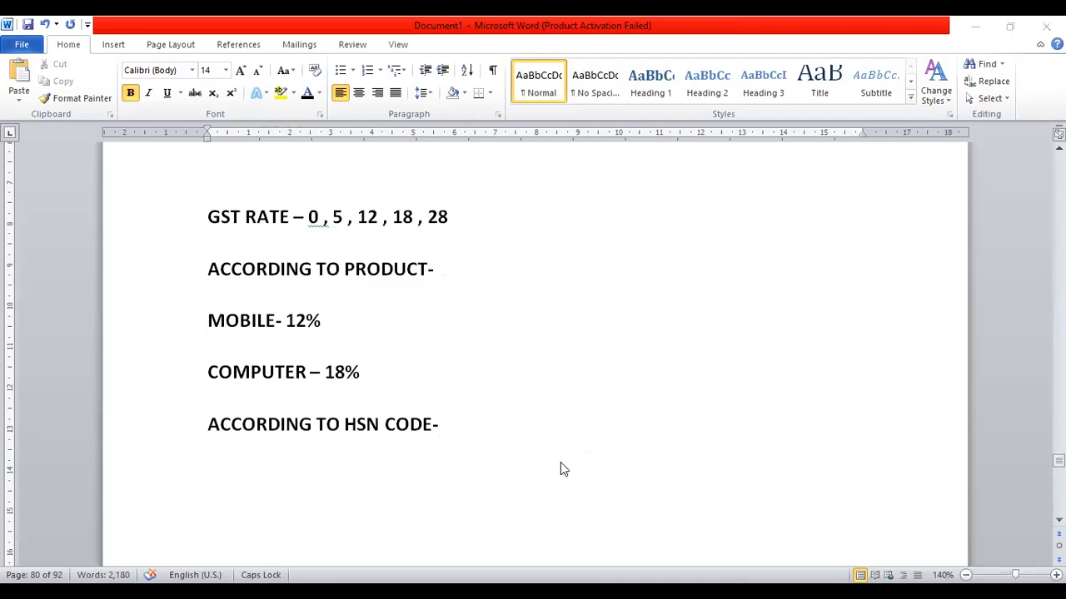
Step: Begin a line under the ACCORDING TO HSN CODE heading with "HSN -2424-"
click(455, 416)
key(Return)
key(Return)
key(Return)
key(Up)
key(Up)
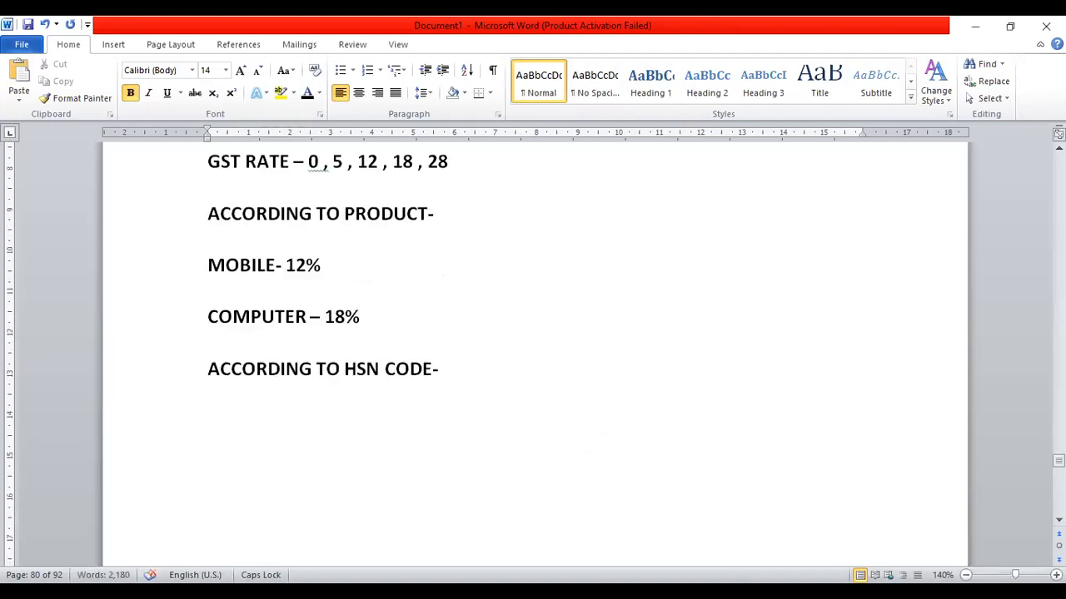
text(2424- H)
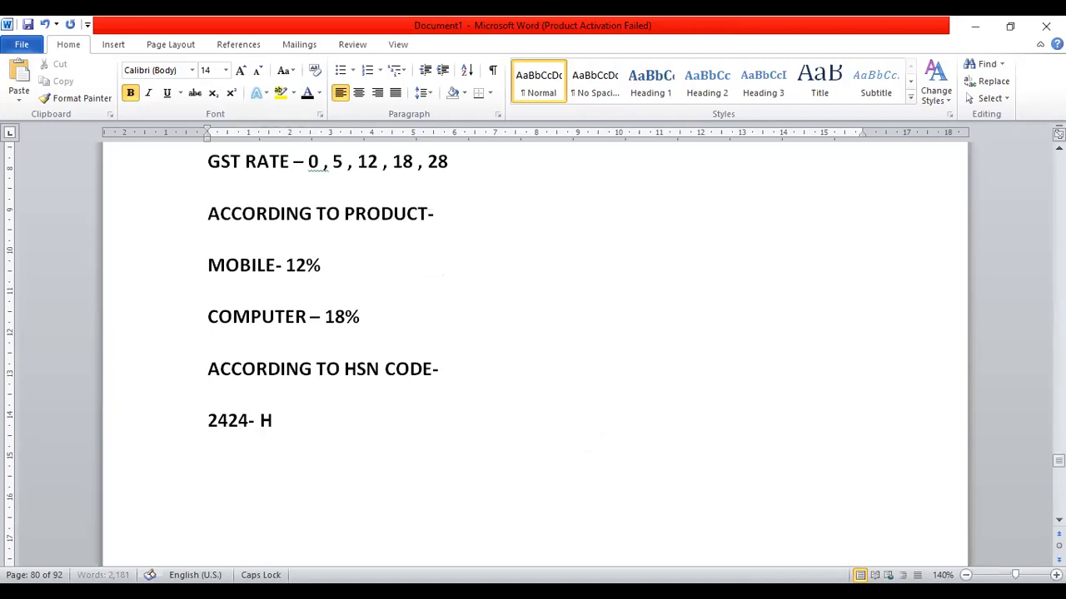
key(BackSpace)
key(Left)
key(Left)
key(Left)
key(Left)
text(HSN -)
key(Right)
key(Right)
key(Right)
key(Right)
key(Right)
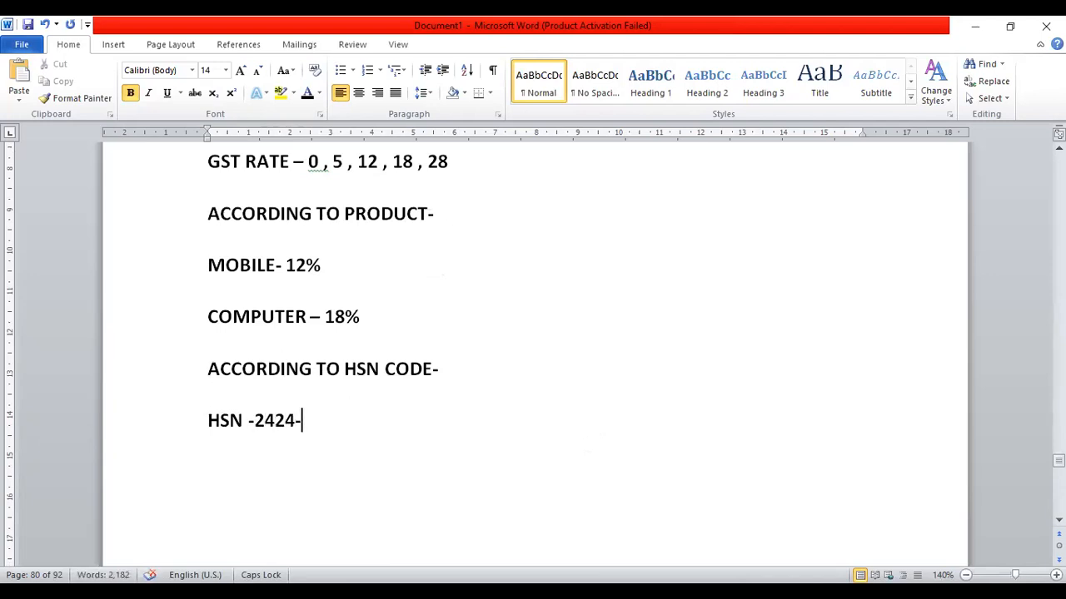
Step: Complete the HSN -2424- line with the rate 18% and the description ELECTRONIC ITEM
text(18%- GROU)
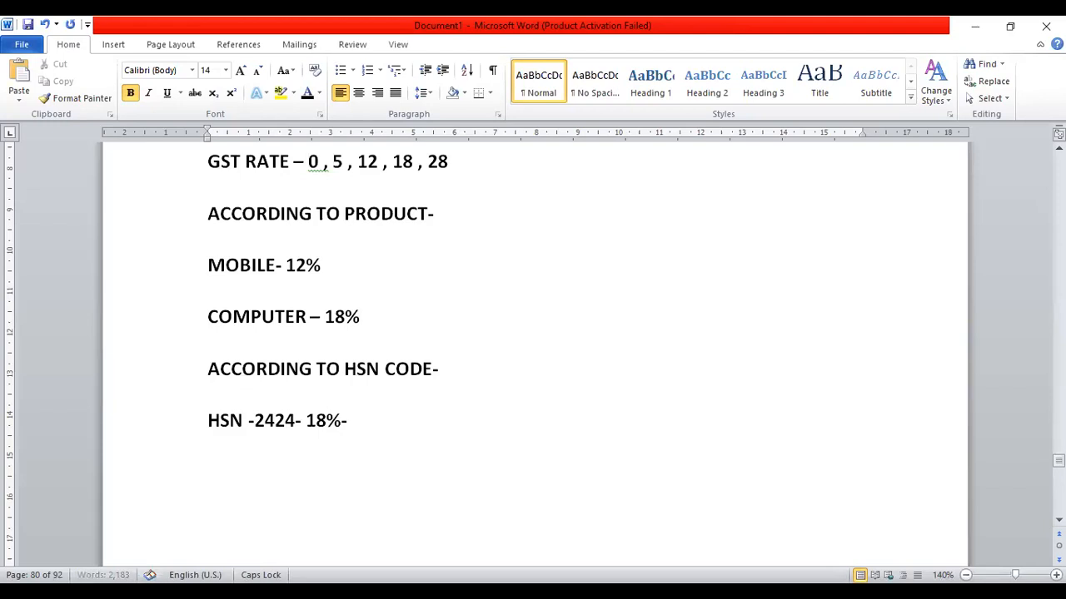
text(P)
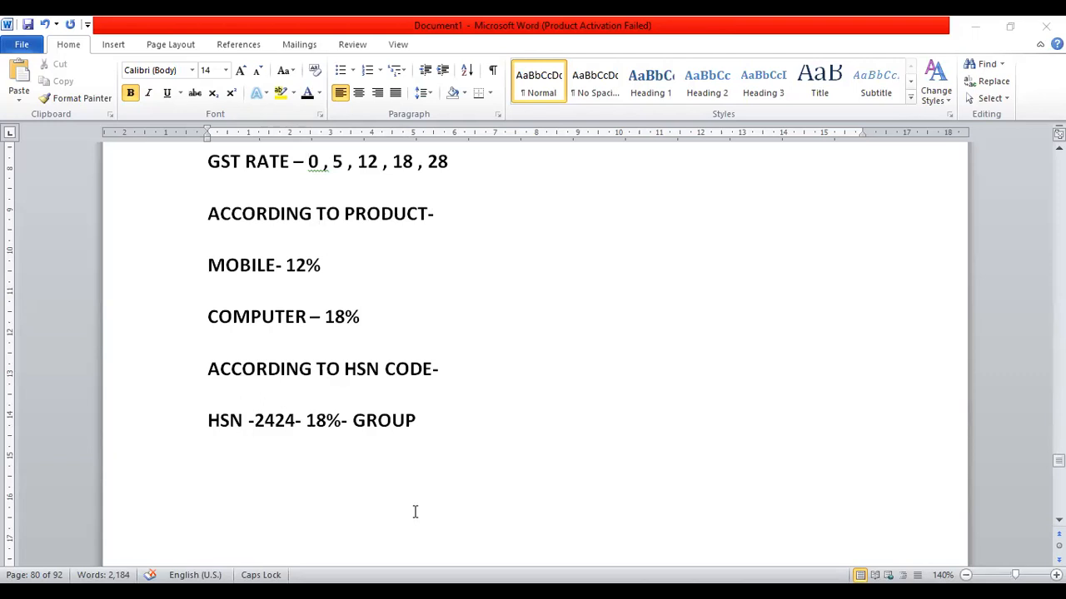
key(BackSpace)
key(BackSpace)
key(BackSpace)
key(BackSpace)
key(BackSpace)
text(E)
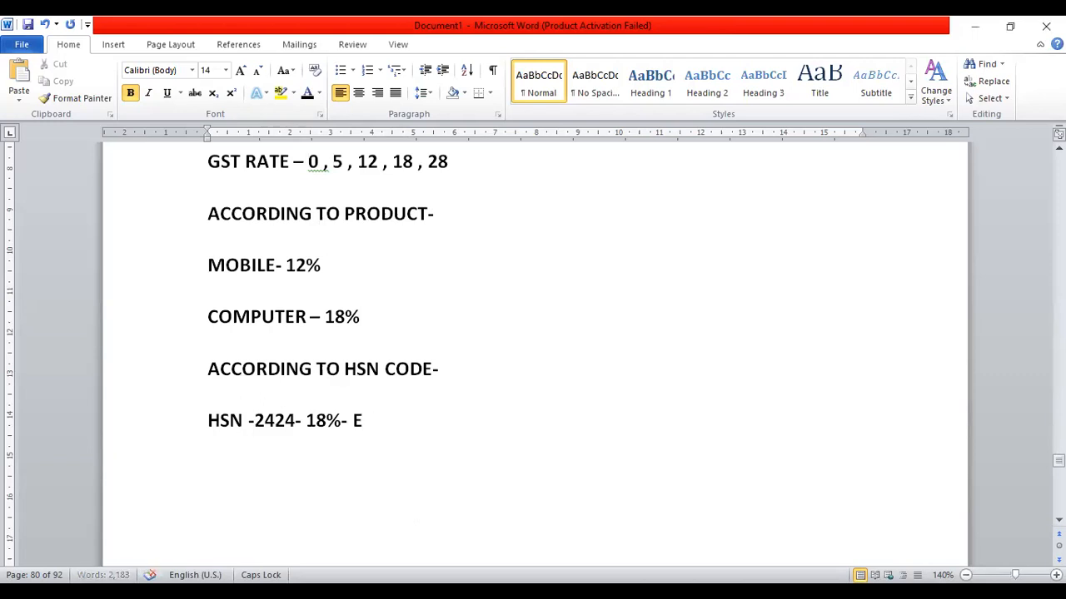
text(LECTRONIV)
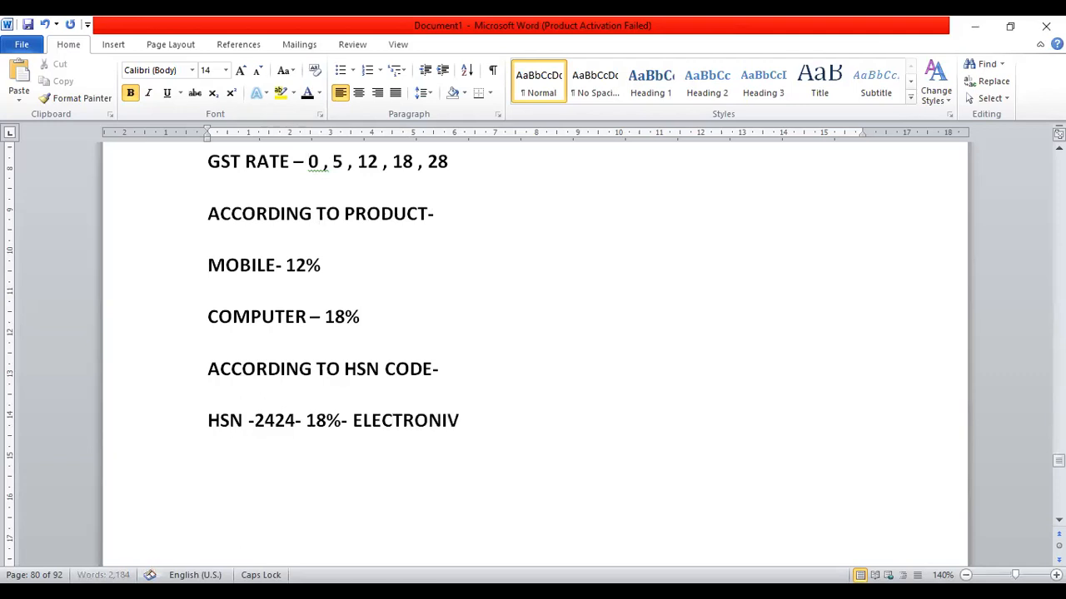
key(BackSpace)
text(C ITEM)
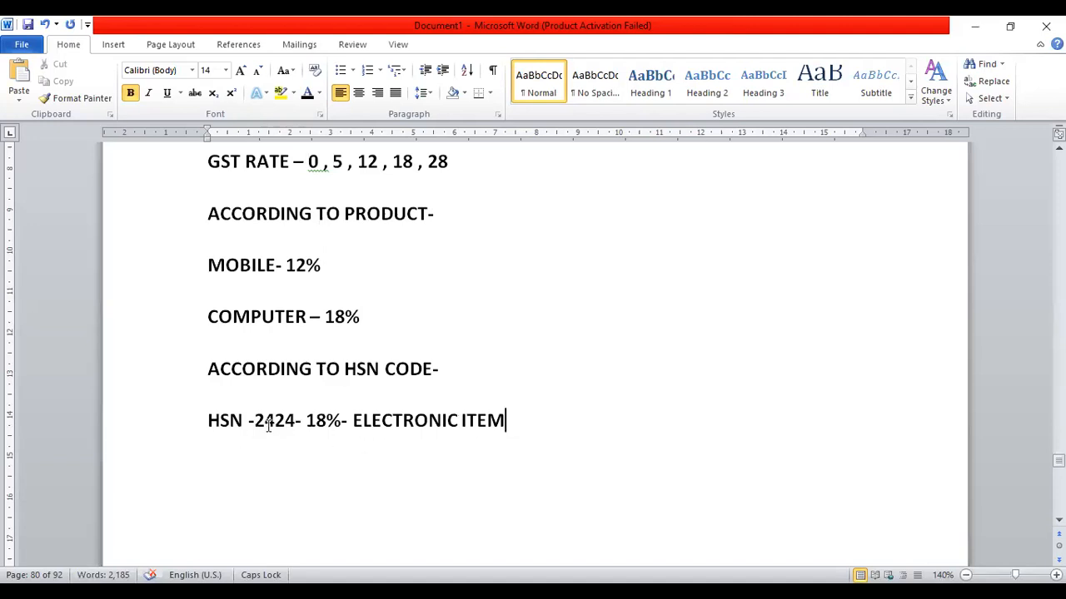
Step: Add the example line "COMPUTER – 2424- 18%" below the HSN line
drag(254, 423, 285, 422)
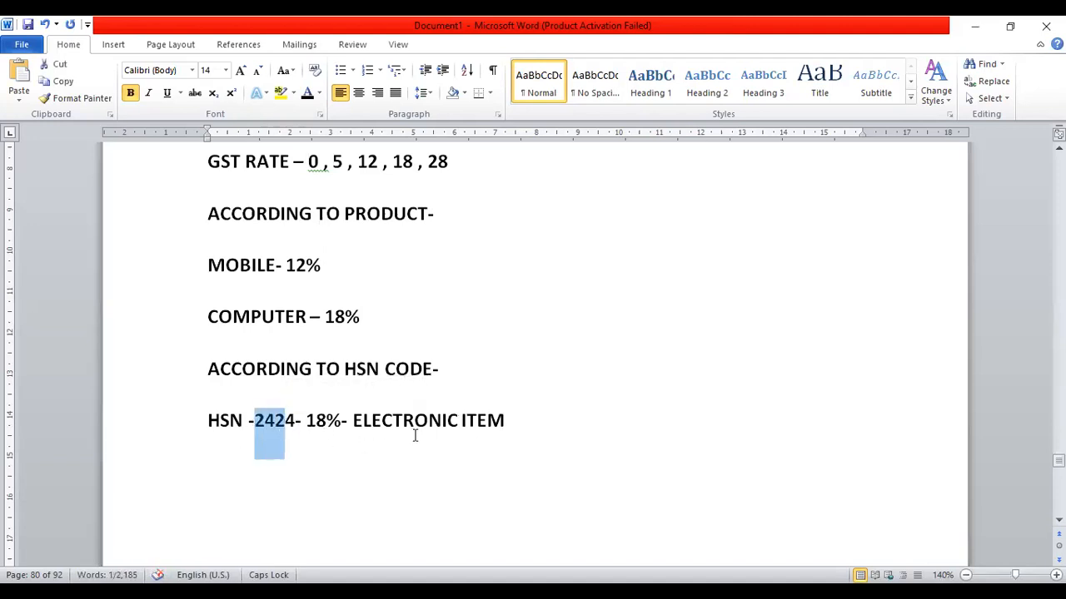
click(517, 424)
key(Return)
text(COMPUTER - 2424)
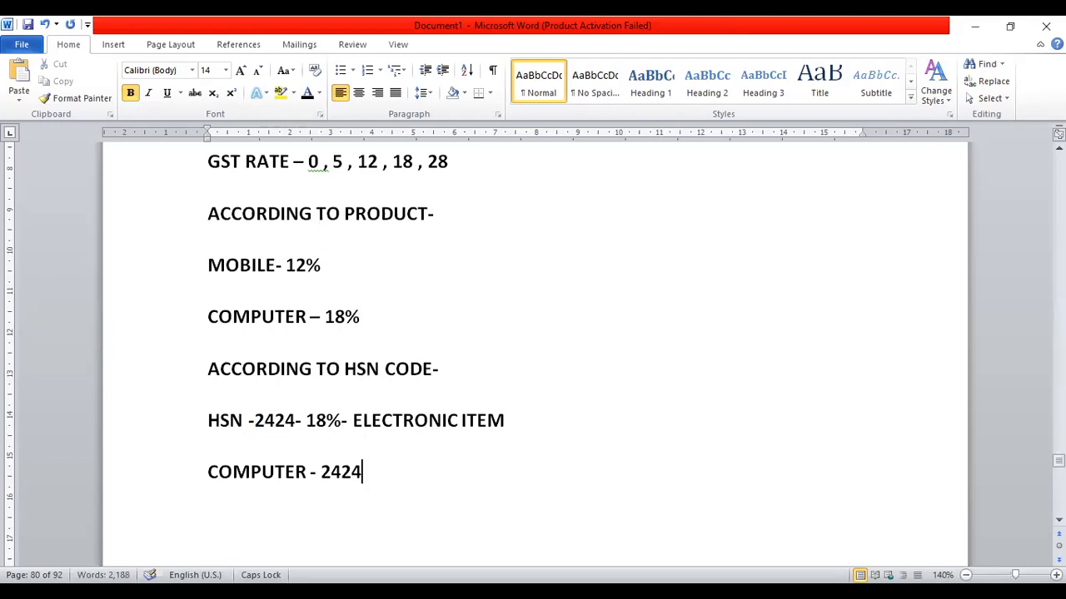
text(- 1)
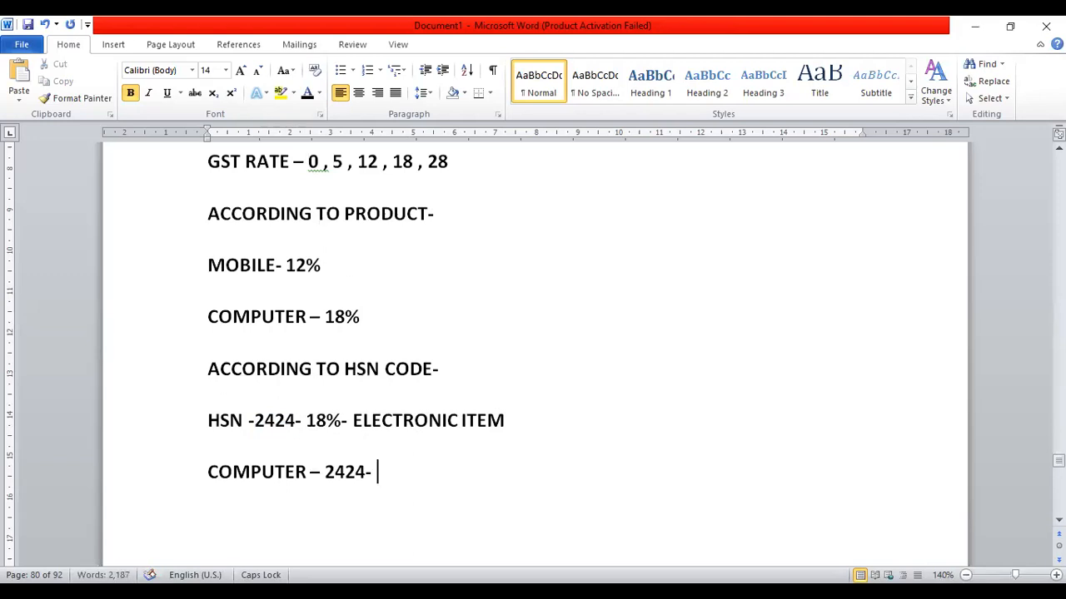
text(8%)
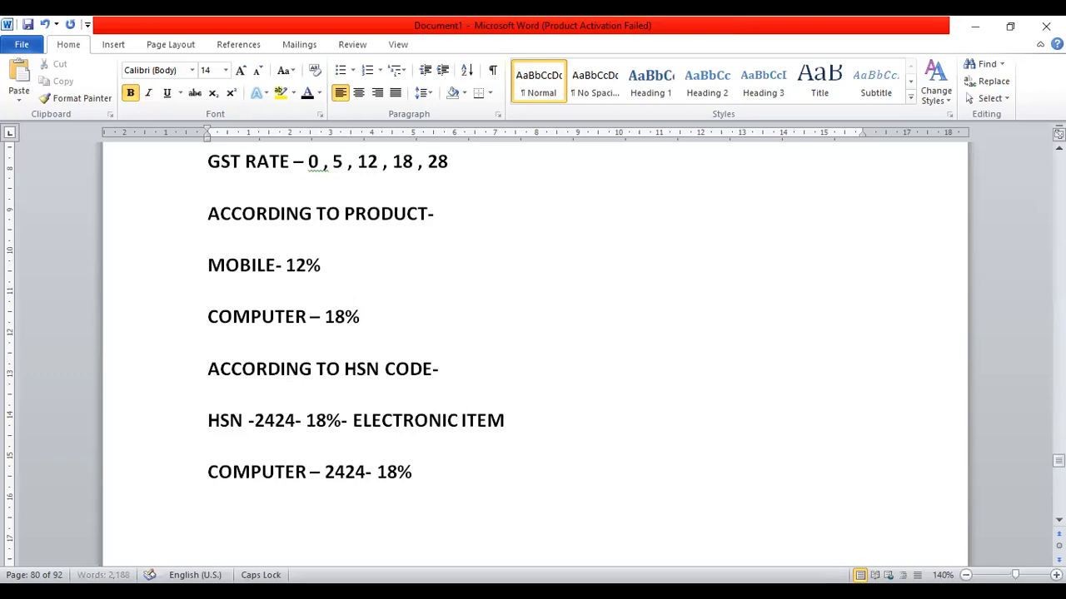
Step: Add the example line "MOBILE- 2424- 18%" below the computer example, followed by blank lines
key(Return)
text(MOBILE-)
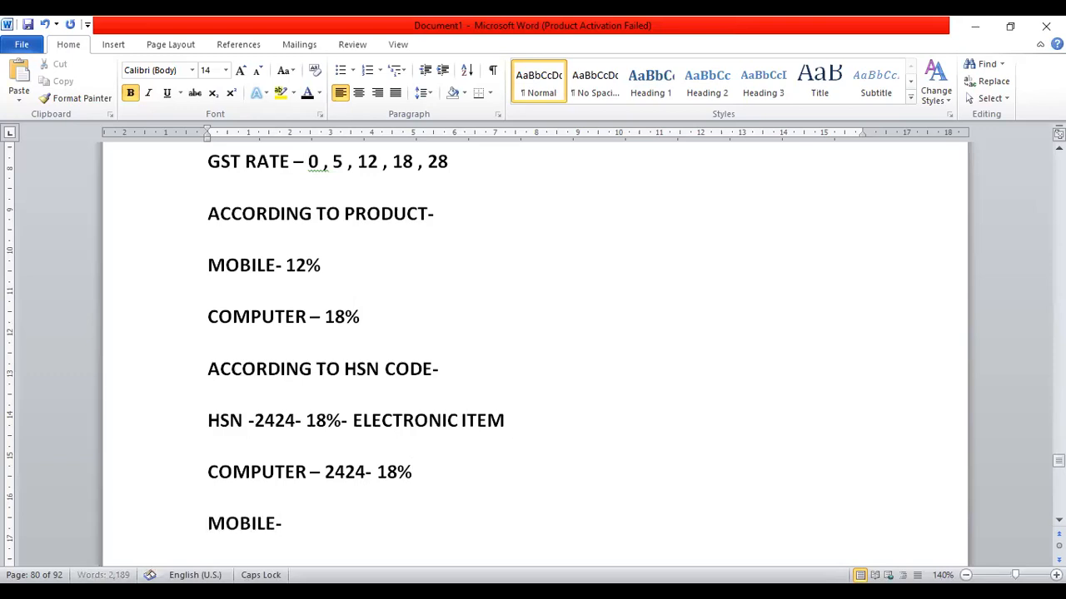
text( 2424- 1)
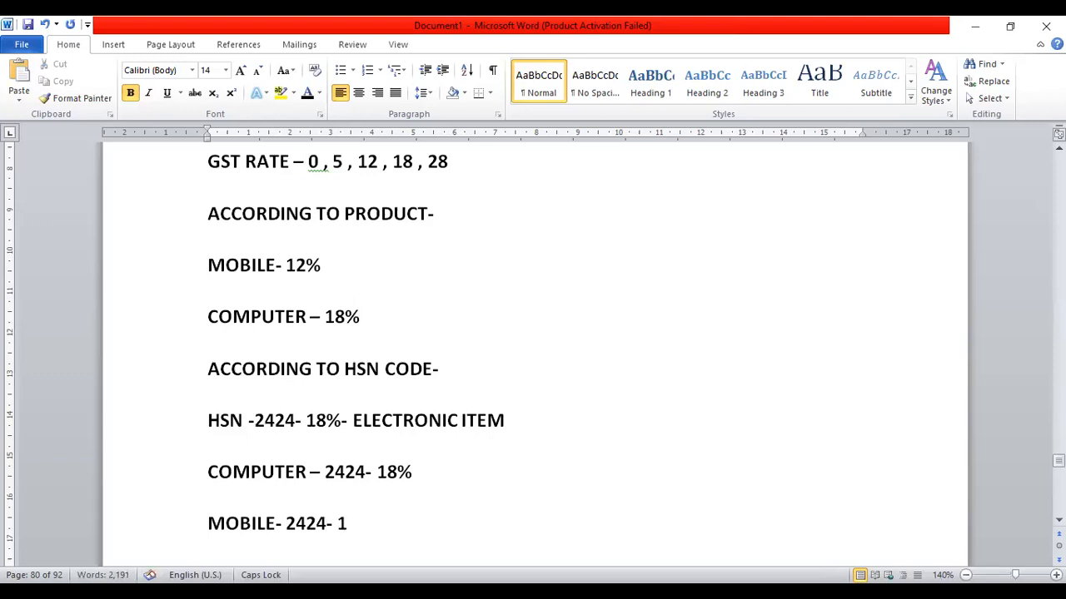
text(8%)
key(Return)
key(Return)
key(Return)
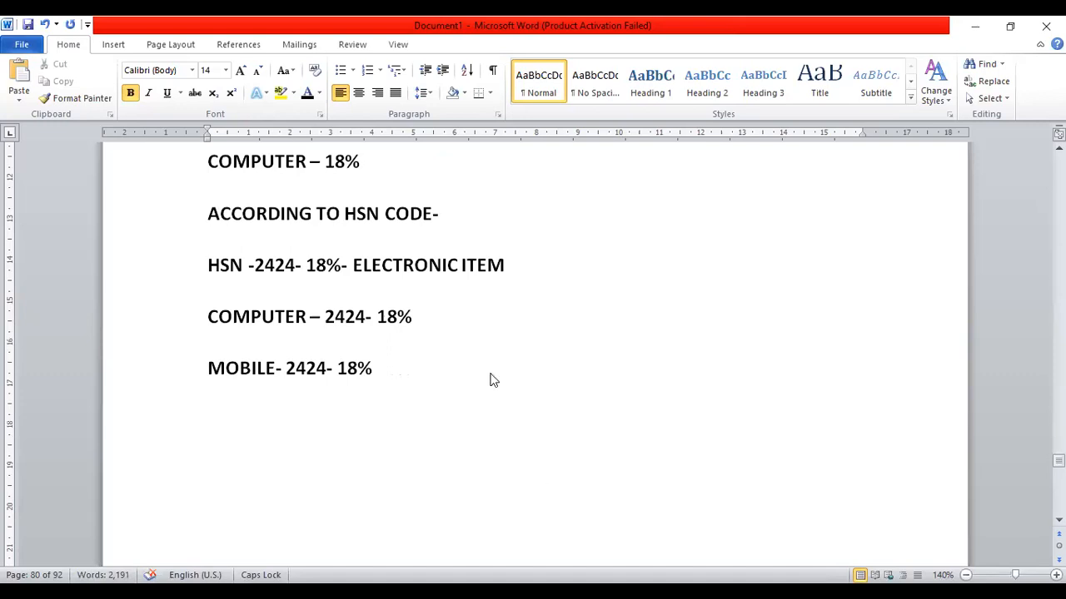
Step: Switch to Marg ERP and start a new HSN/SAC record with code 2424 for the OMEZ-D product
key(alt+Tab)
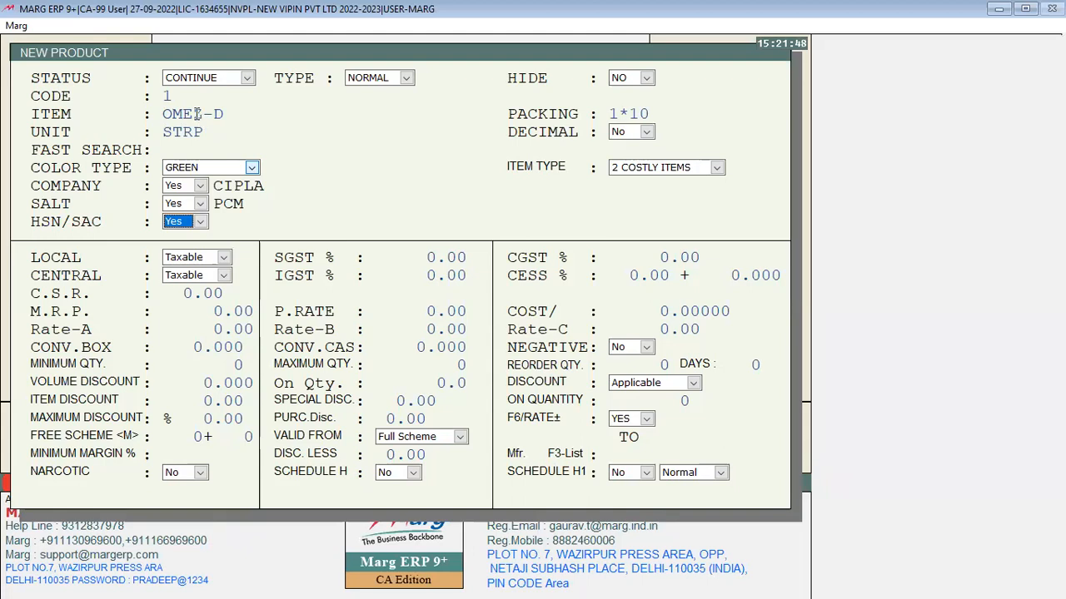
key(Return)
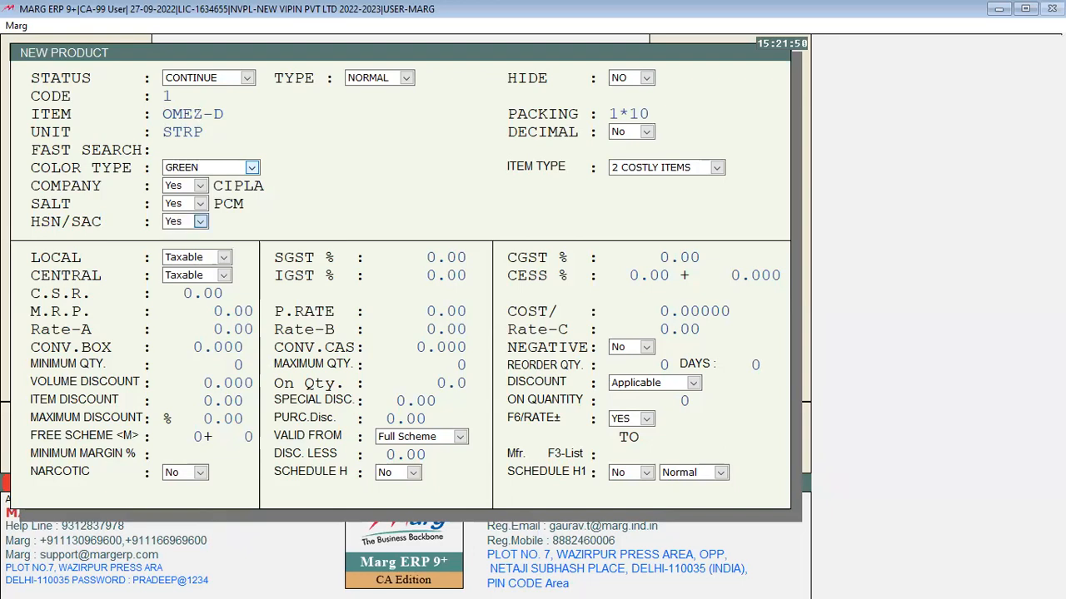
key(Return)
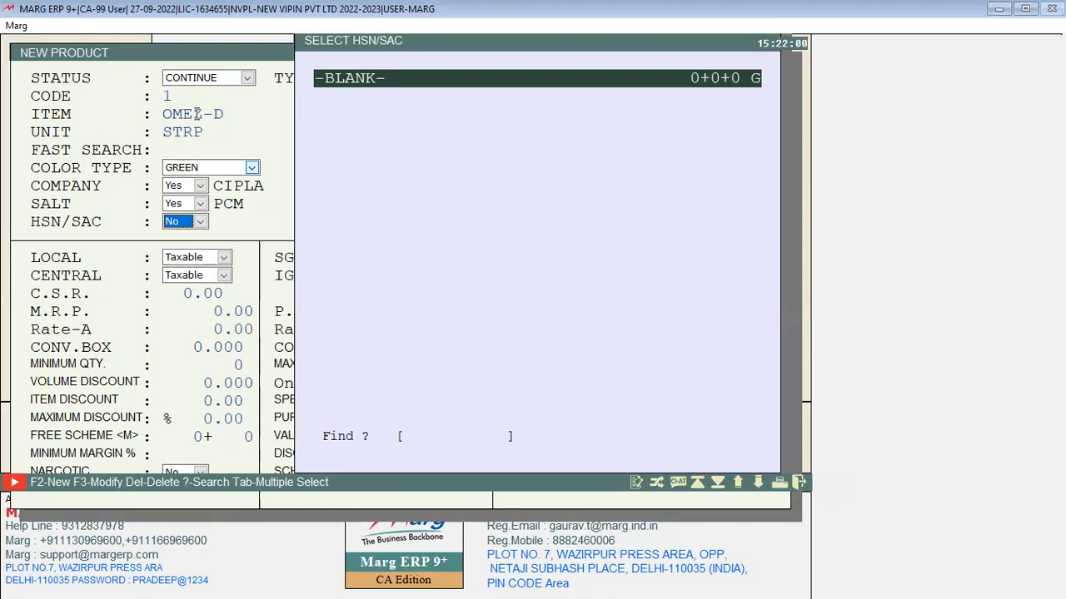
key(F2)
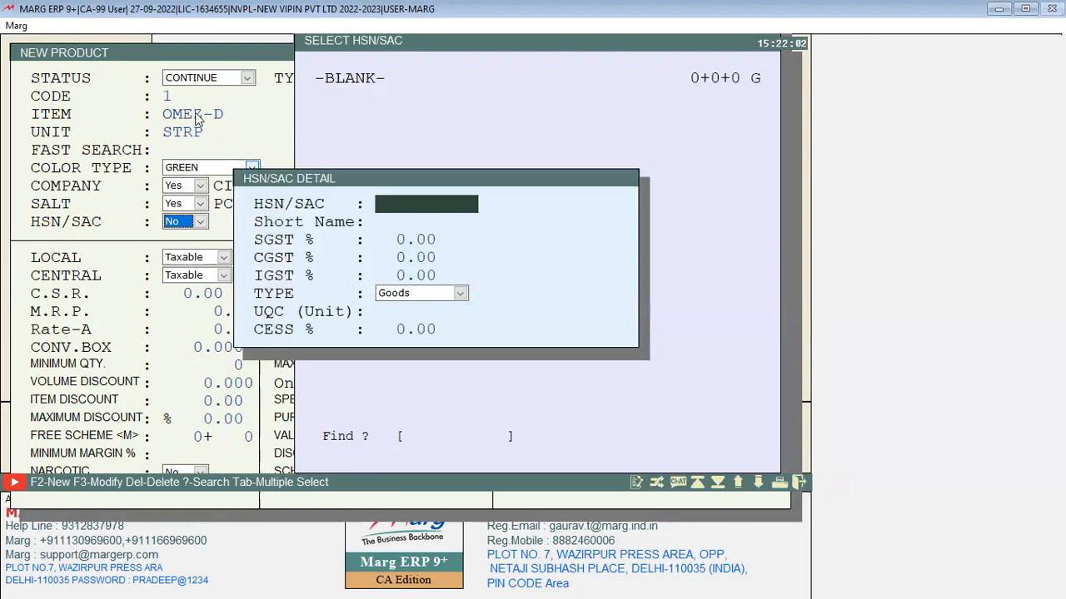
text(2424)
key(Return)
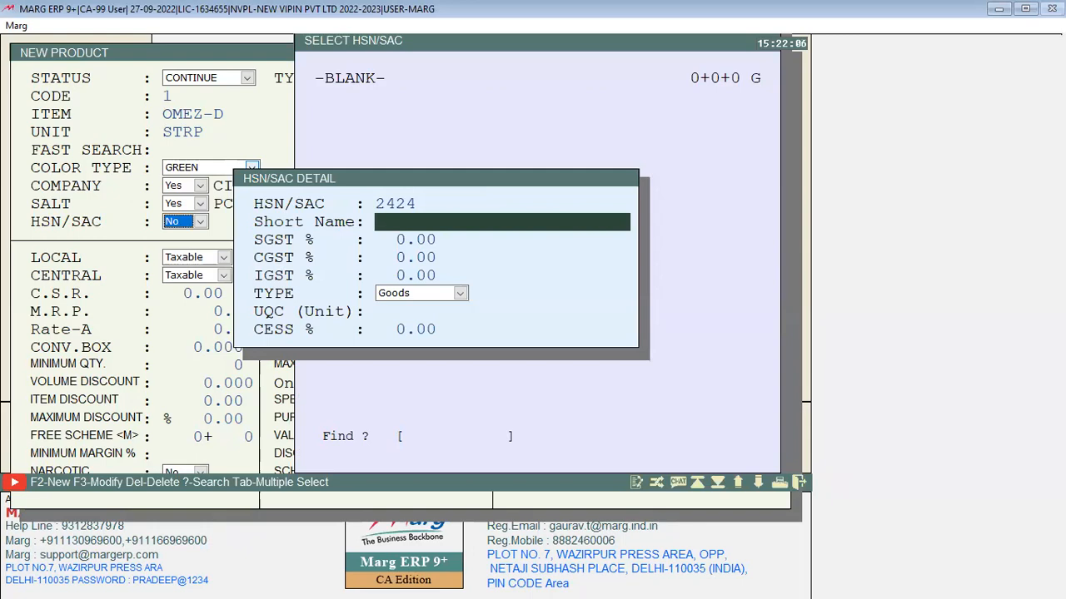
Step: Leave the HSN record's short name blank and set SGST to 6%, CGST to 6% and IGST to 12%
key(Return)
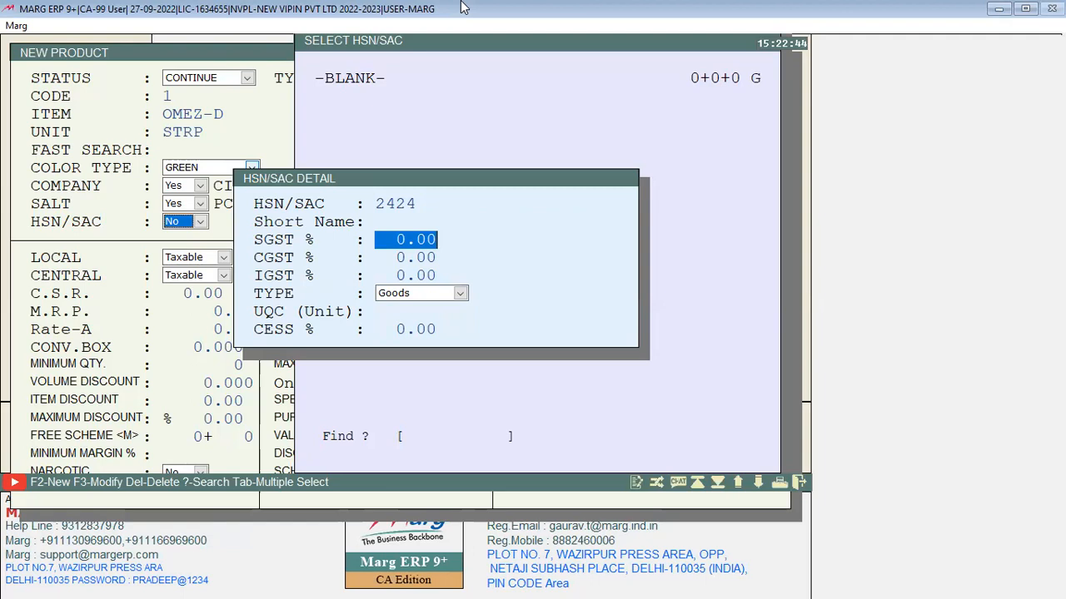
click(414, 213)
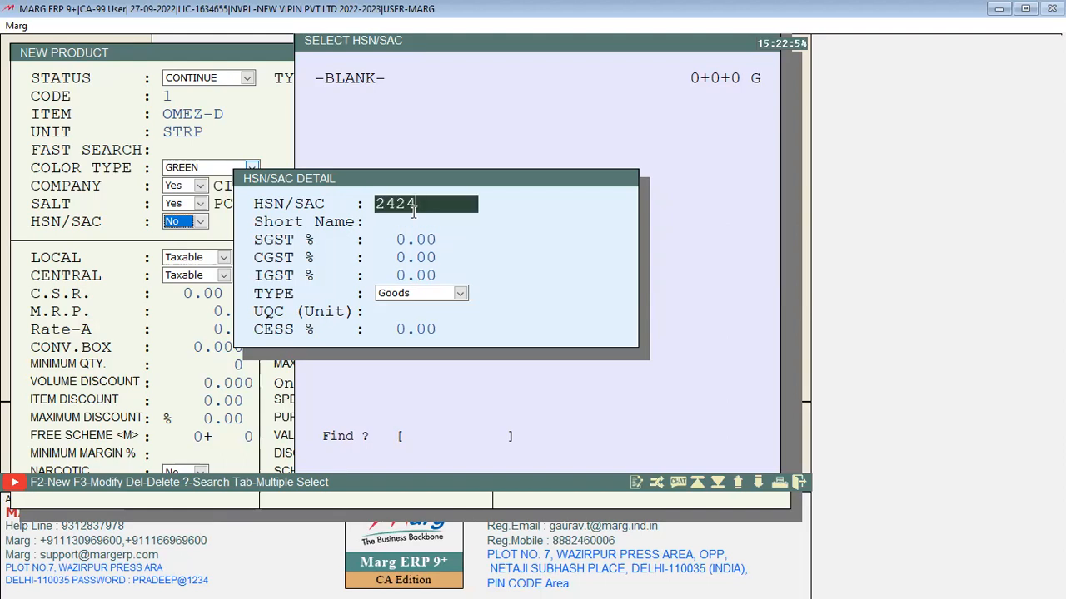
key(Return)
key(Return)
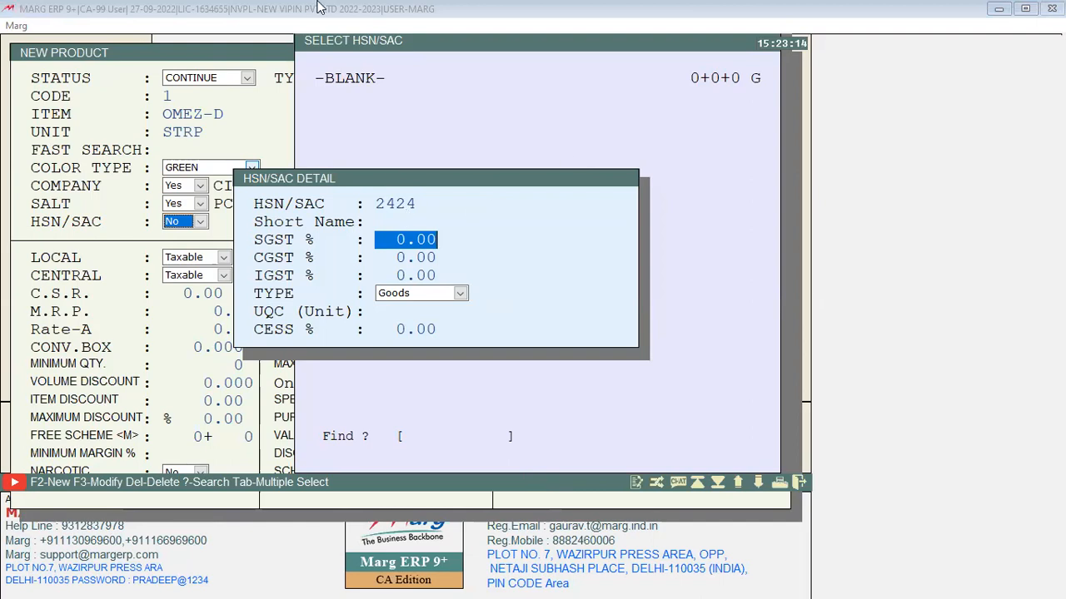
text(6 .)
key(Return)
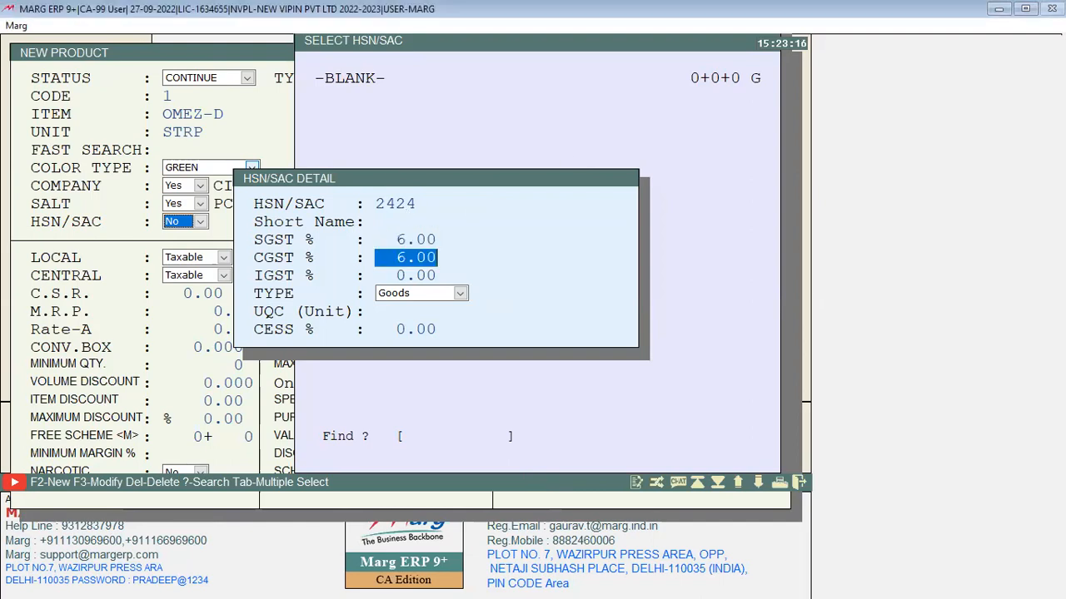
key(Return)
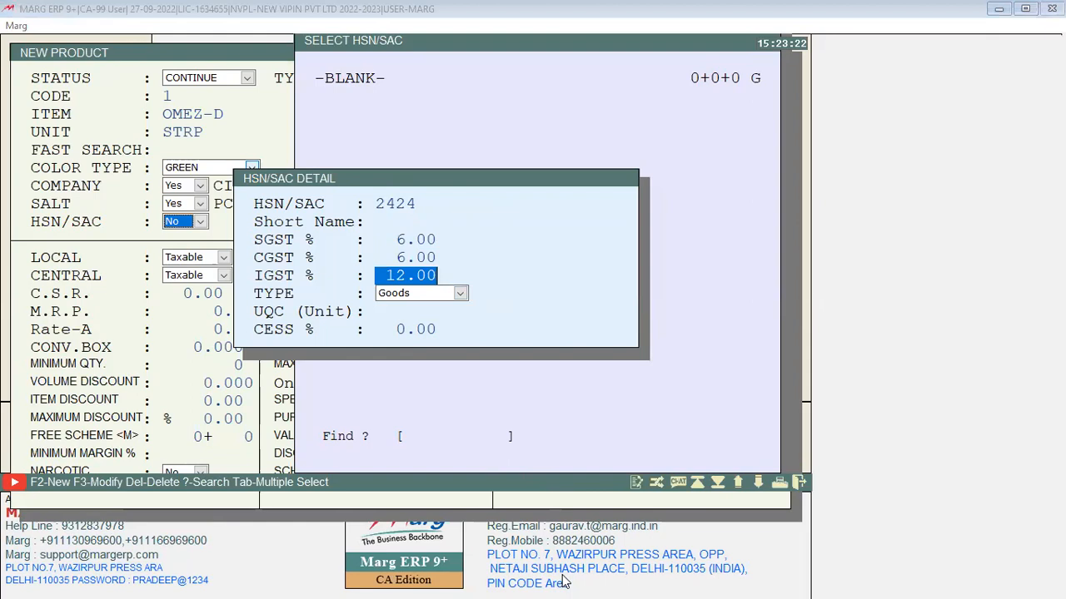
key(Return)
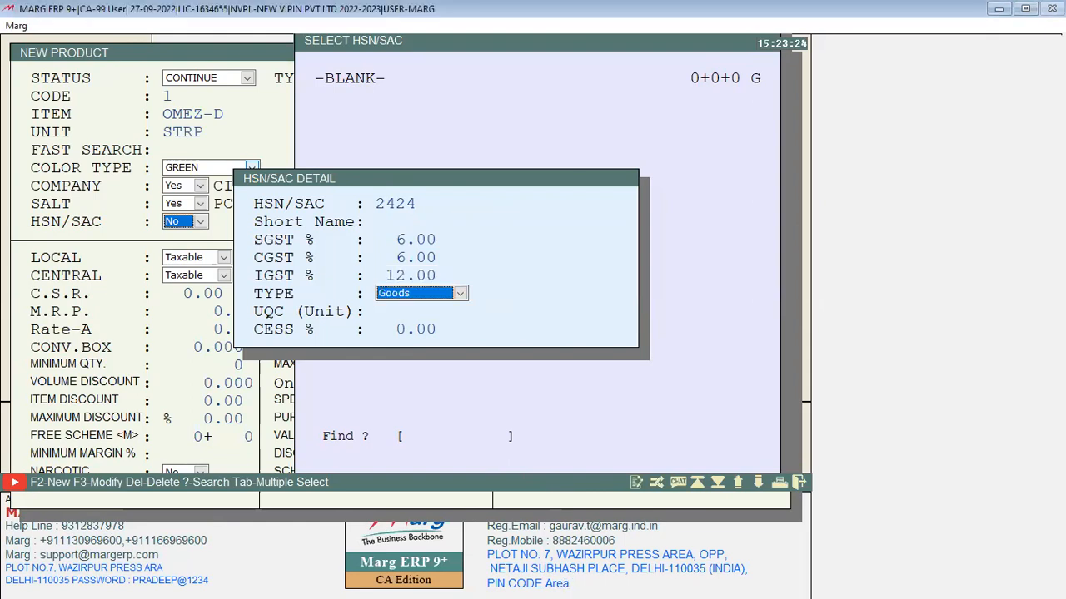
Step: Save the HSN record with type Goods, no UQC and zero cess, and assign code 2424 to OMEZ-D
key(space)
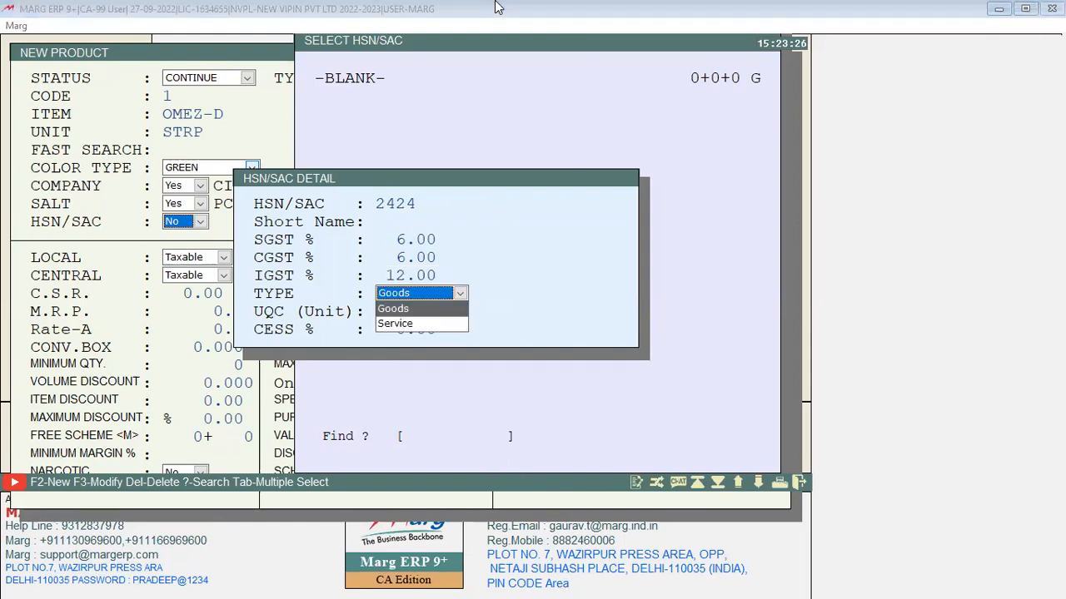
key(Return)
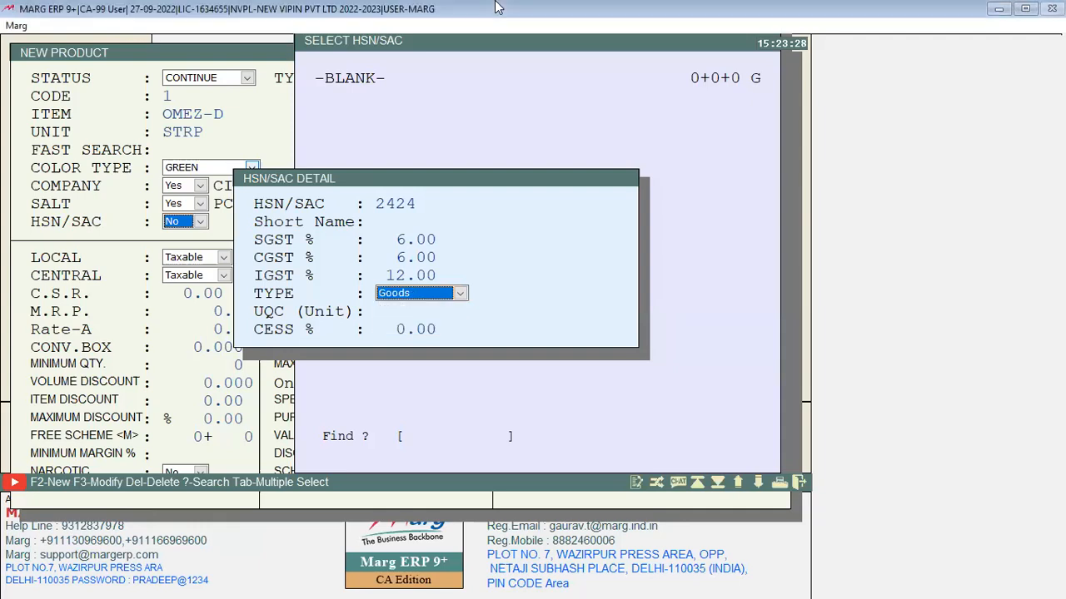
key(Return)
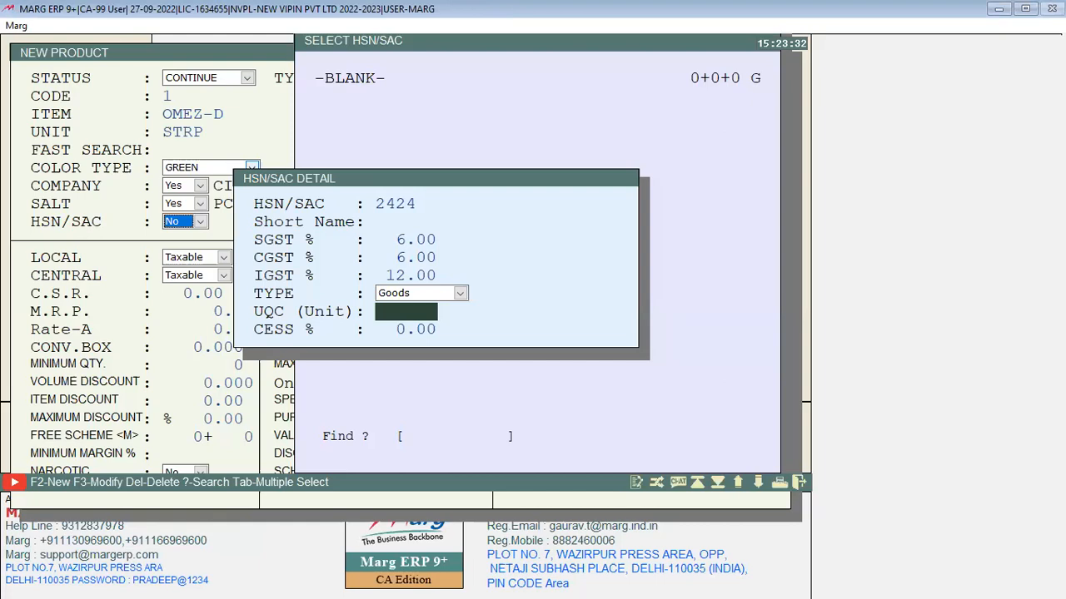
key(Return)
key(Return)
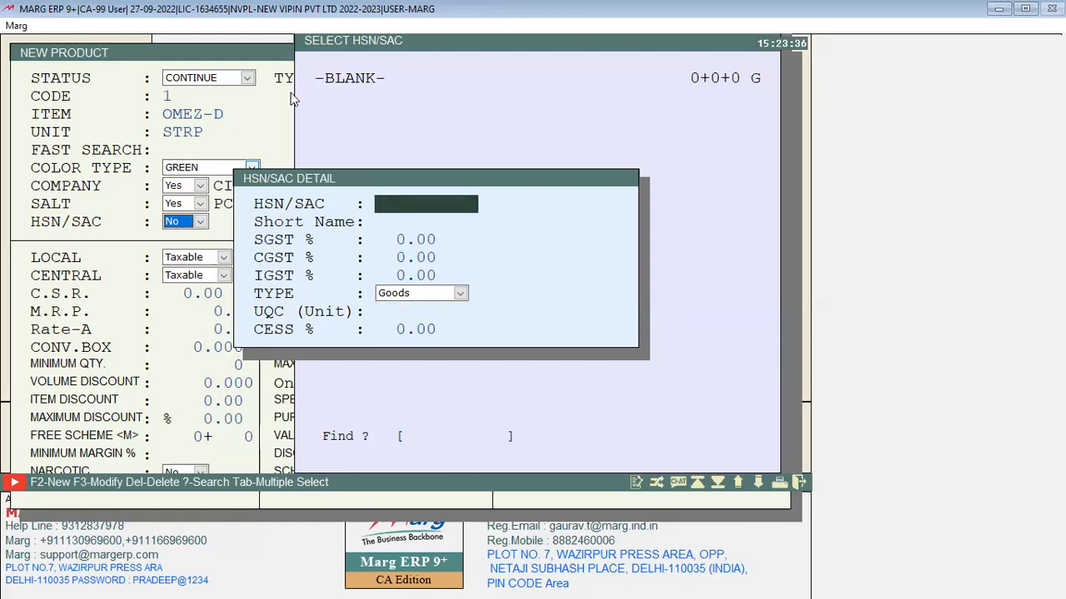
key(Escape)
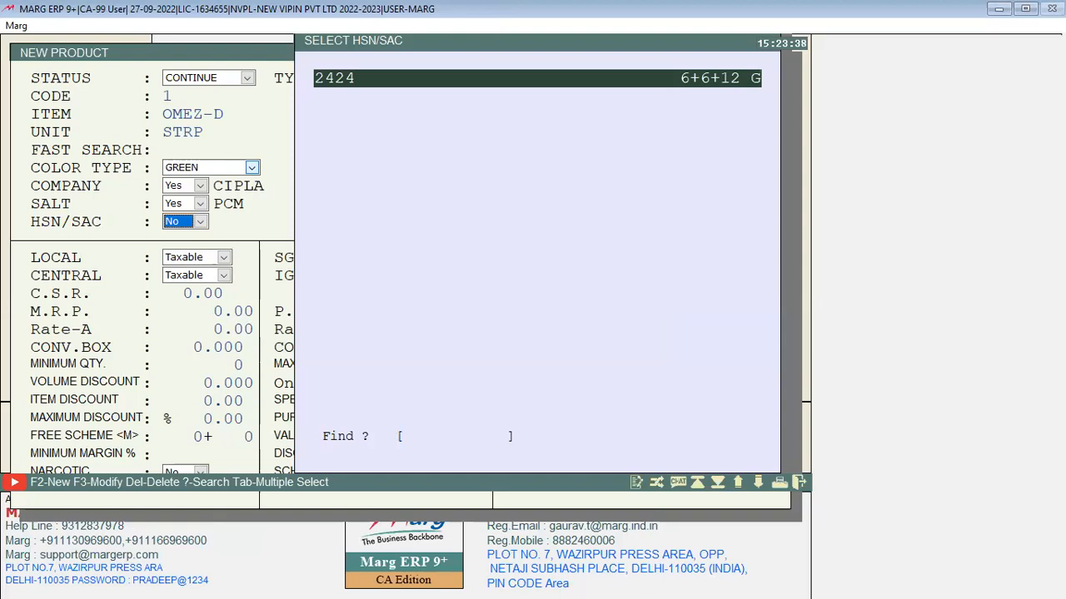
key(Return)
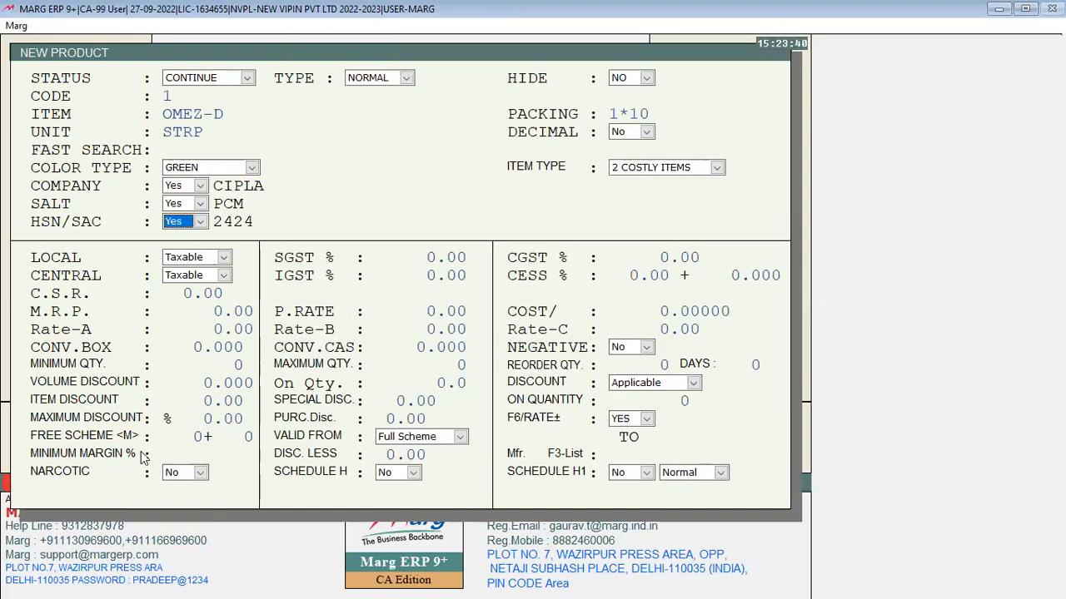
Step: Apply the HSN code's tax rates to OMEZ-D, keeping Local and Central as Taxable
key(Return)
key(Return)
key(Return)
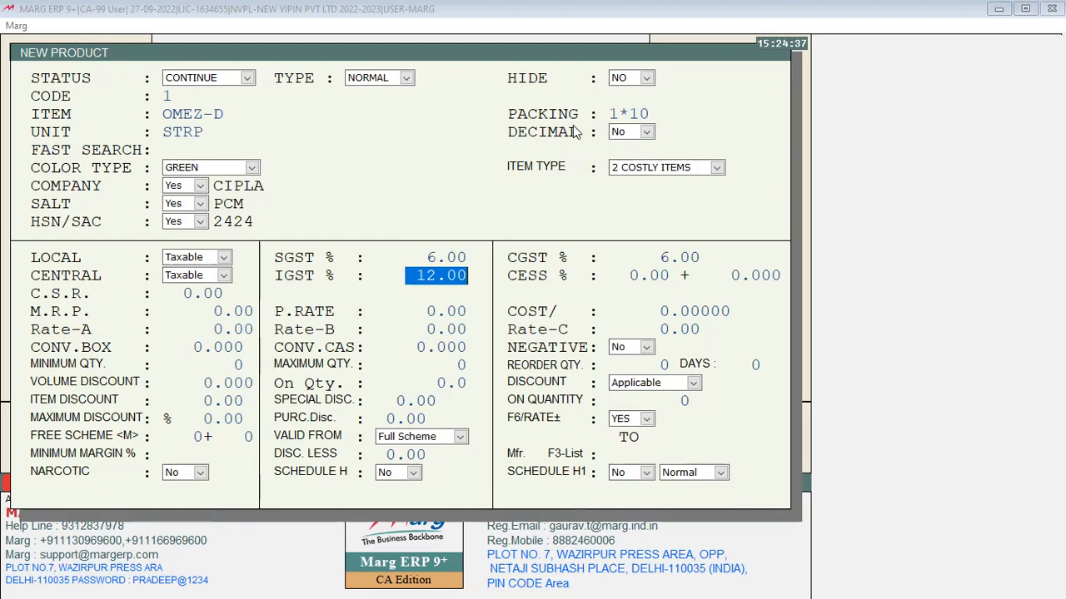
Step: Review OMEZ-D's tax fields from HSN/SAC through SGST, CGST, IGST and CESS
click(446, 7)
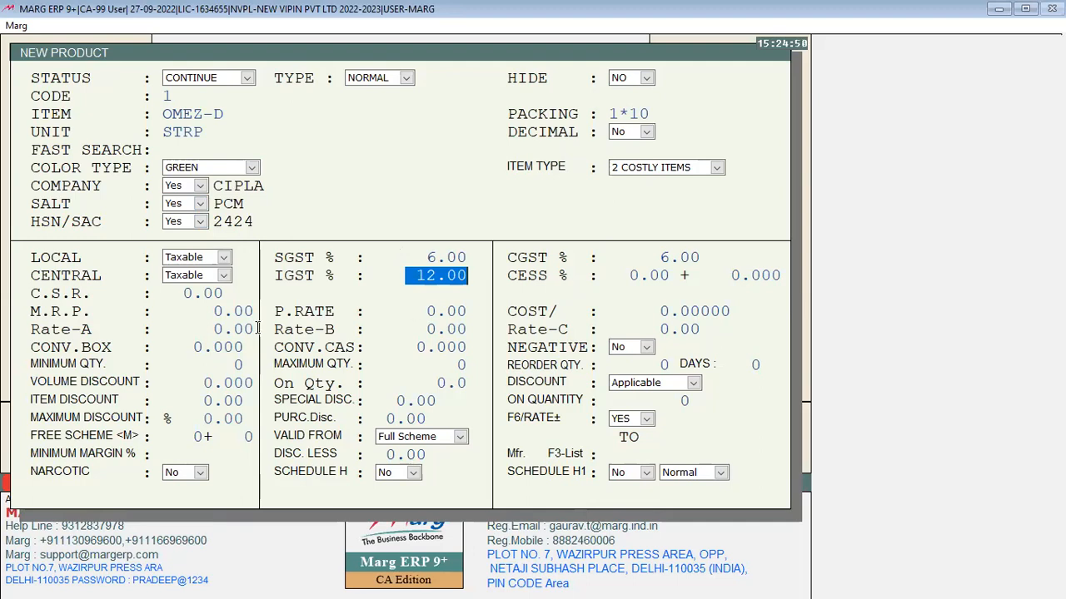
key(Up)
key(Up)
key(Up)
key(Up)
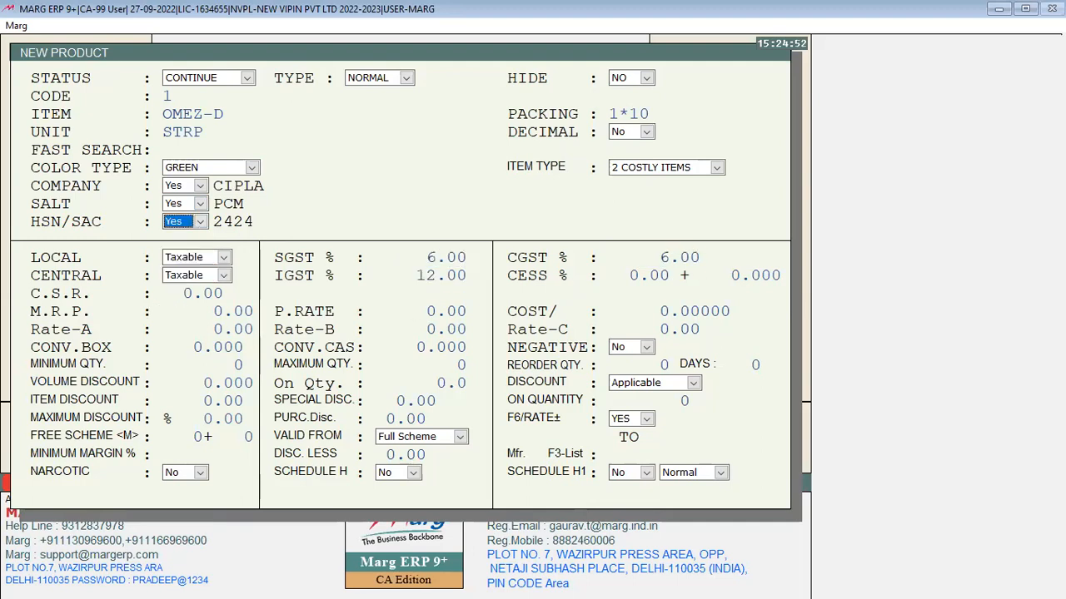
key(Down)
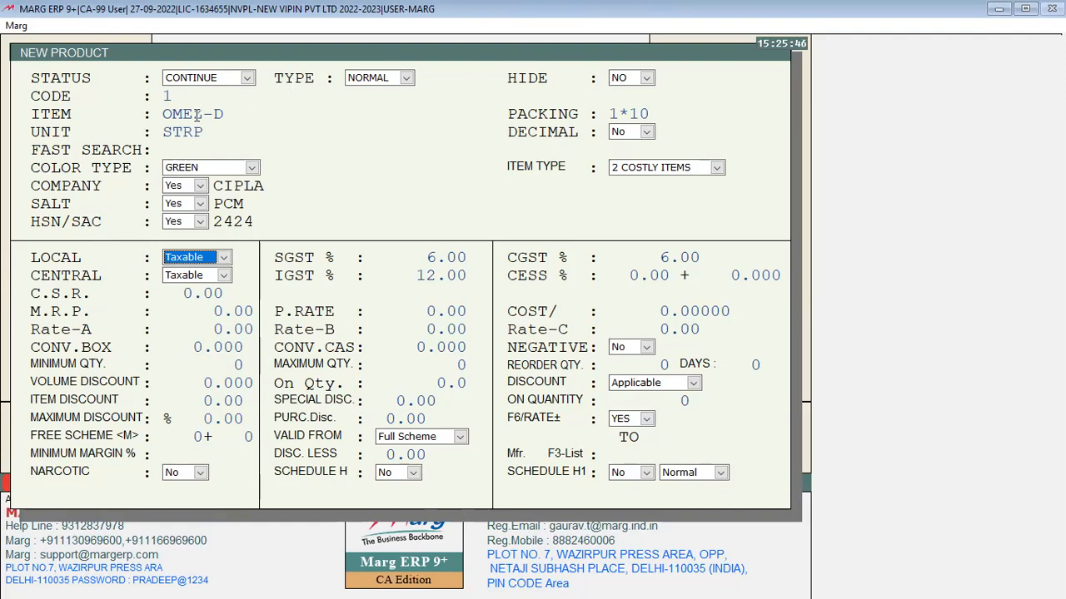
click(450, 253)
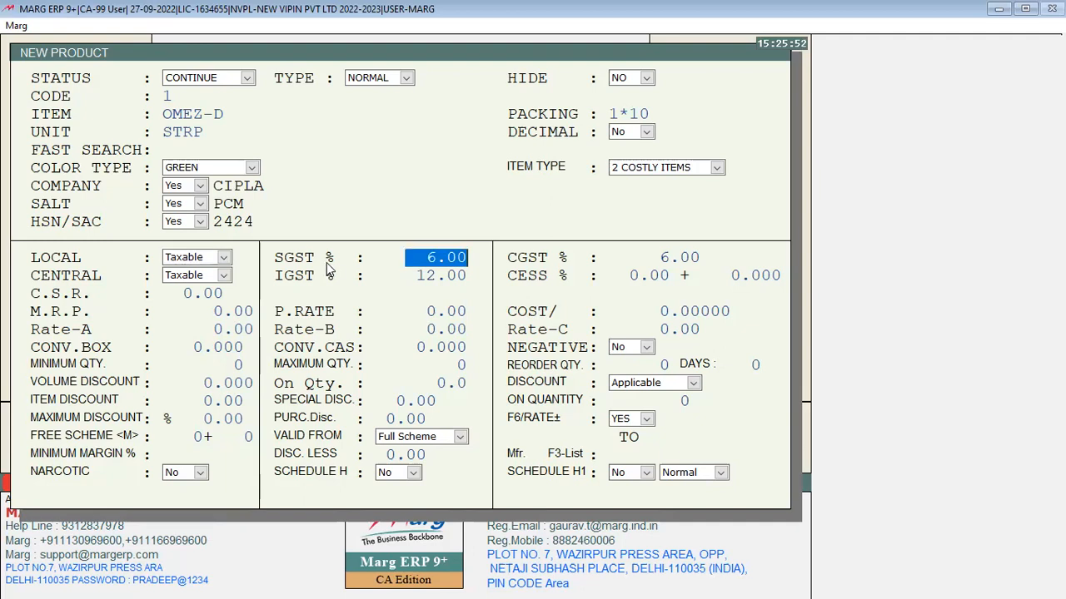
key(Return)
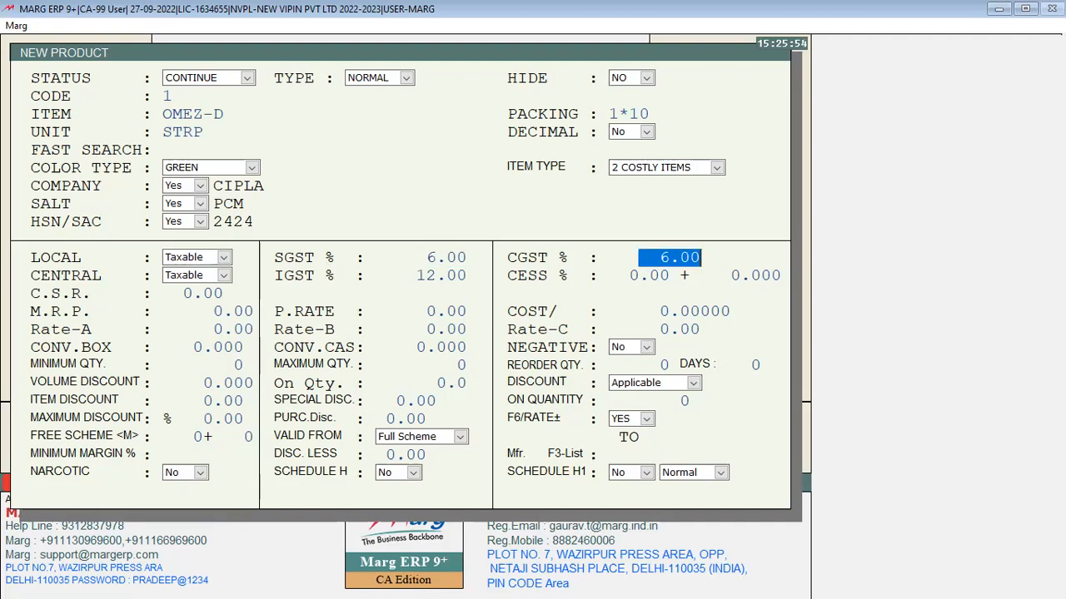
key(Return)
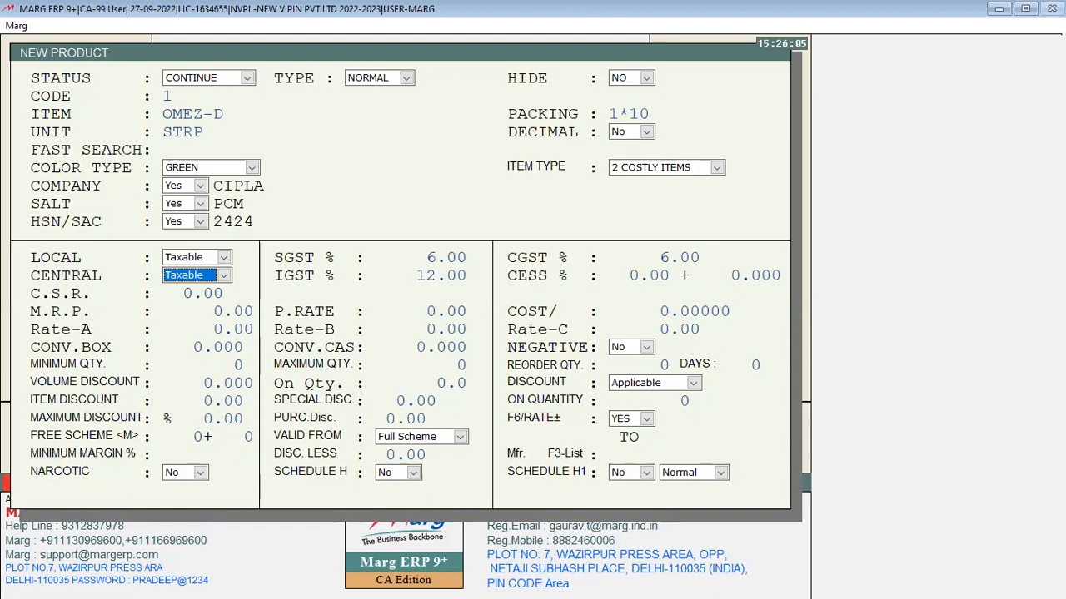
key(Return)
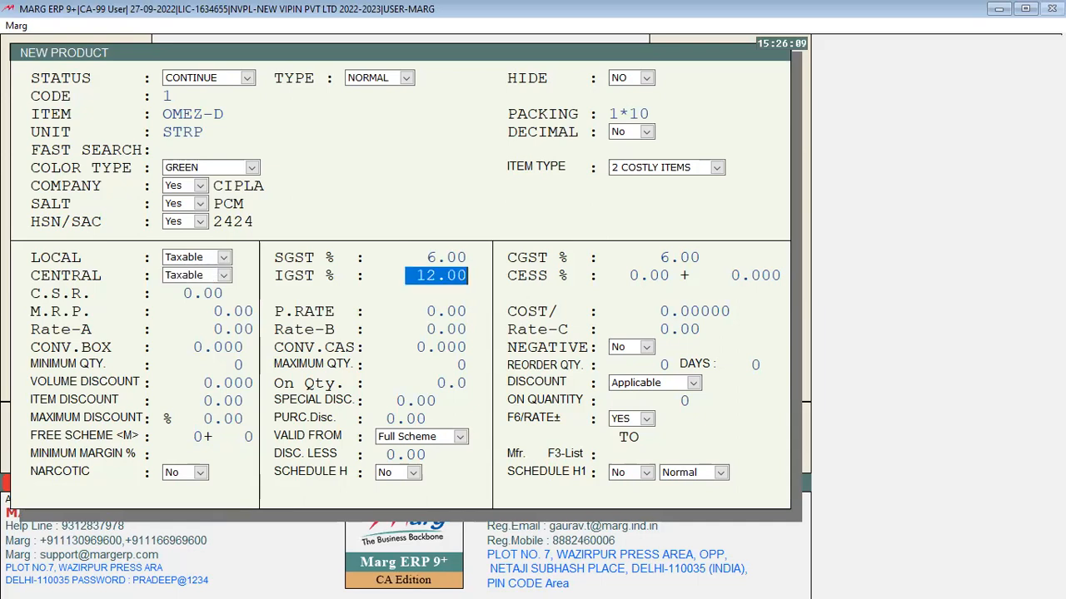
key(Return)
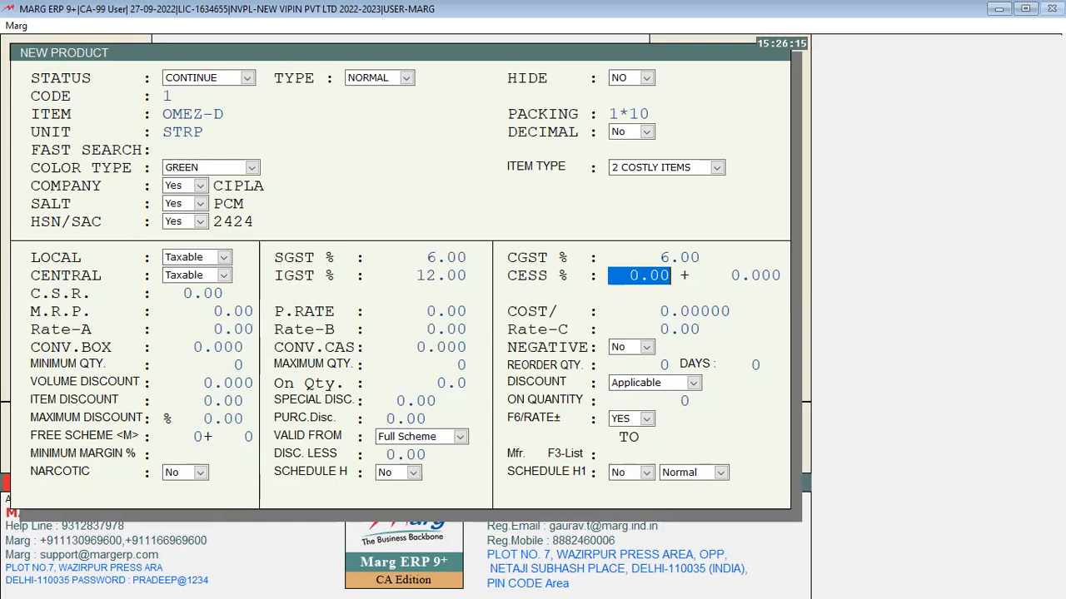
key(Return)
key(Return)
key(Return)
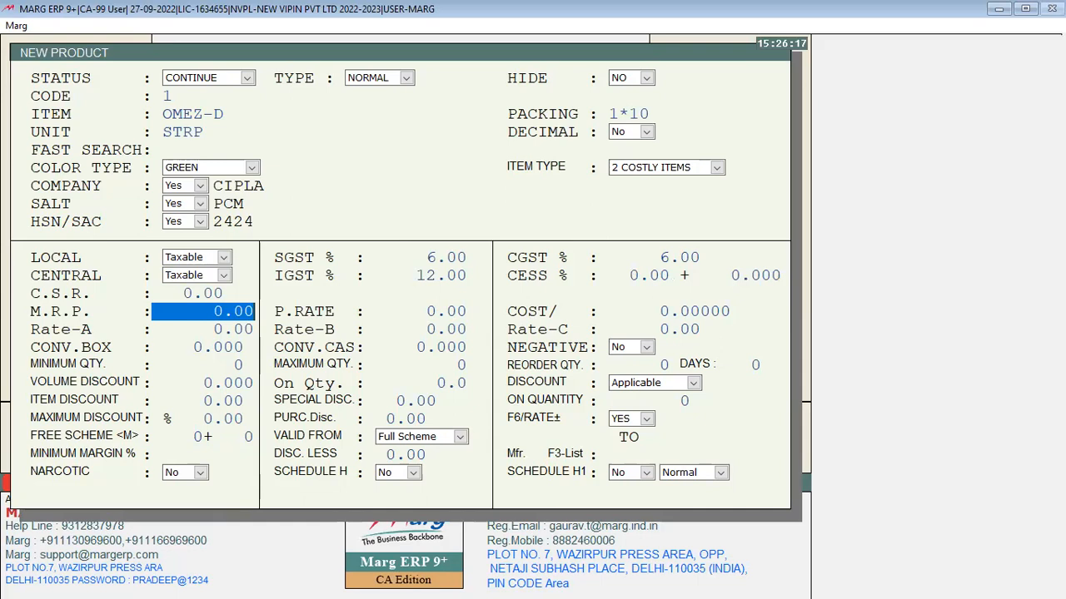
Step: Examine OMEZ-D's price fields from M.R.P. through Rate-B, returning to M.R.P
key(Return)
key(Return)
key(Return)
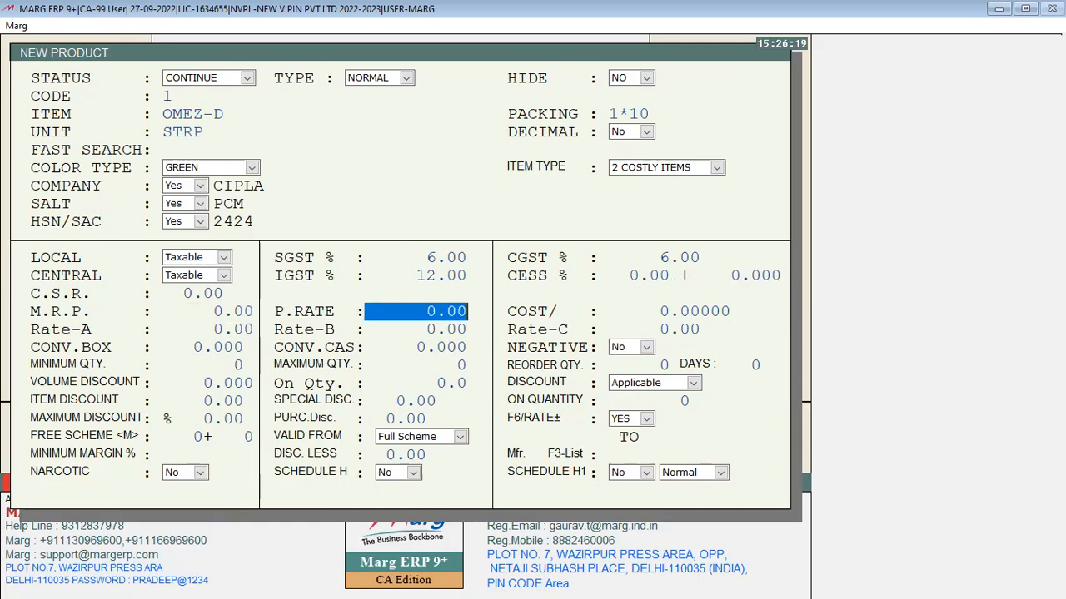
key(Return)
key(Return)
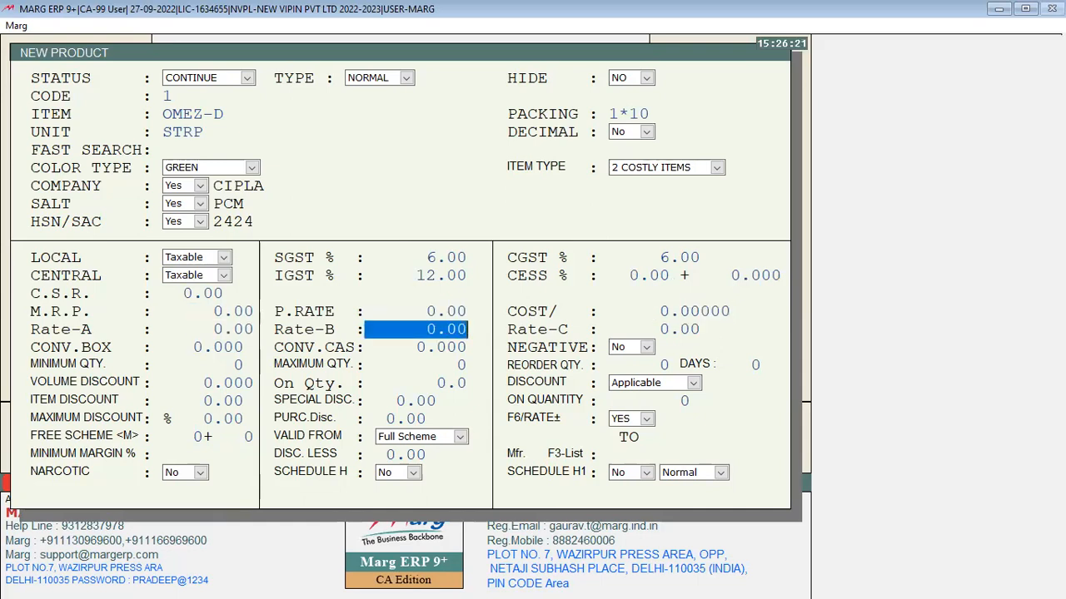
key(Up)
key(Up)
key(Up)
key(Up)
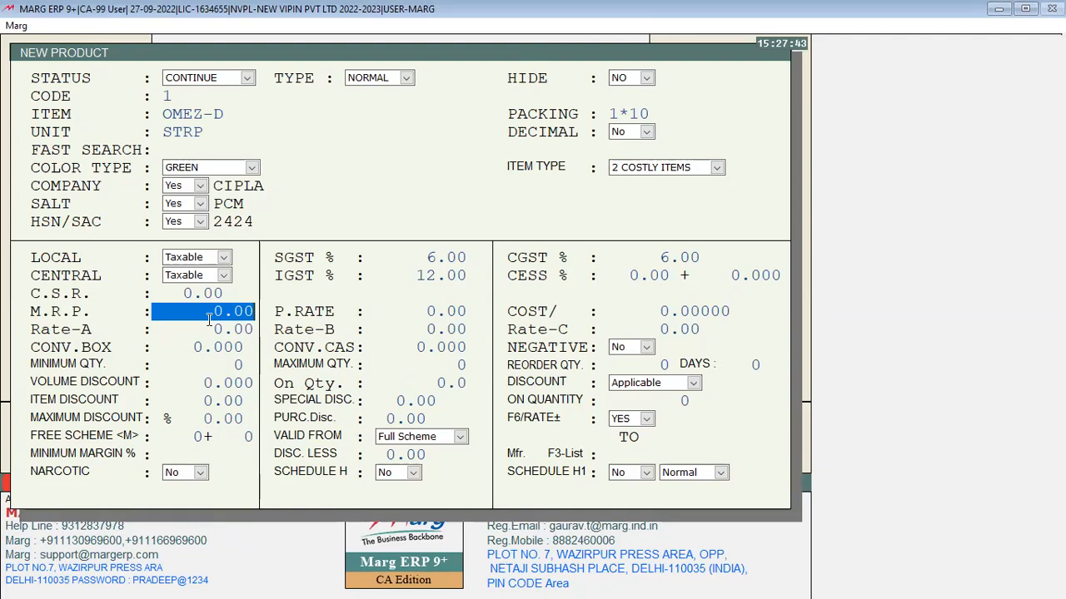
Step: Set OMEZ-D's M.R.P. to 200 and its purchase rate to 50
text(200 .)
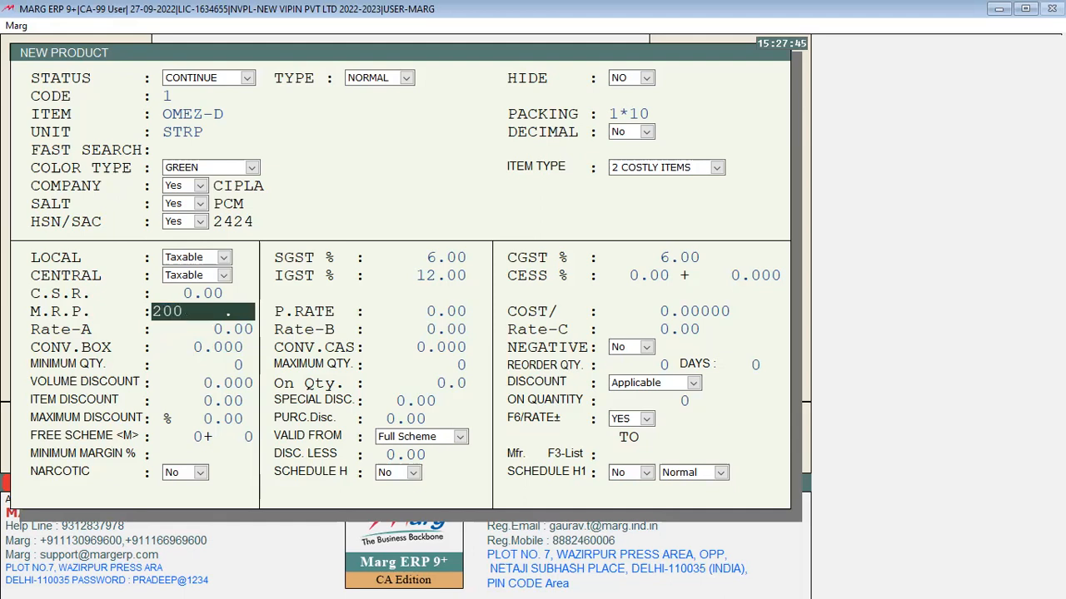
key(Return)
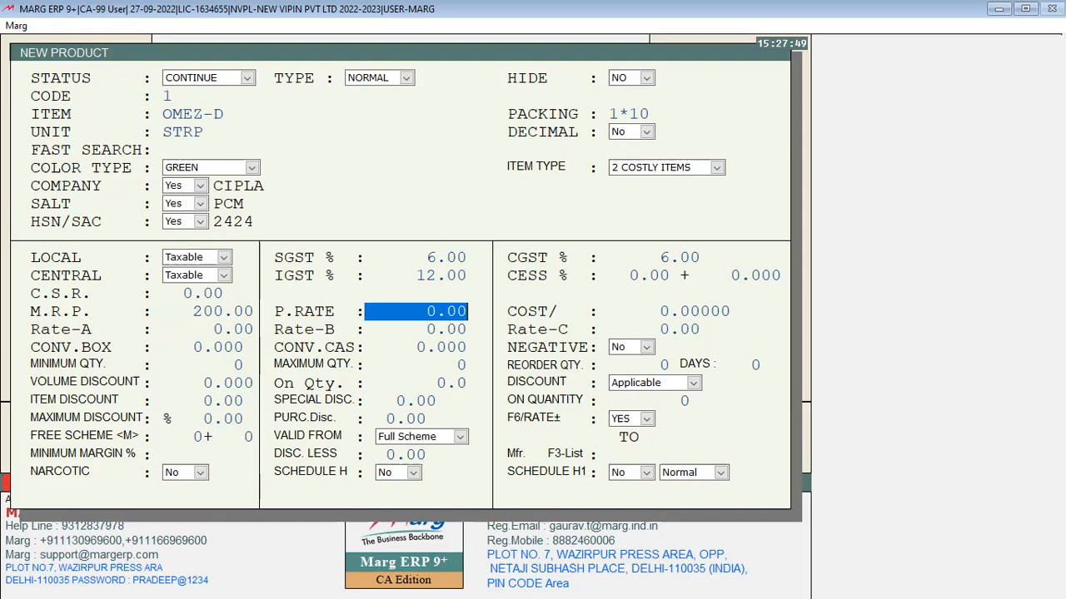
text(50)
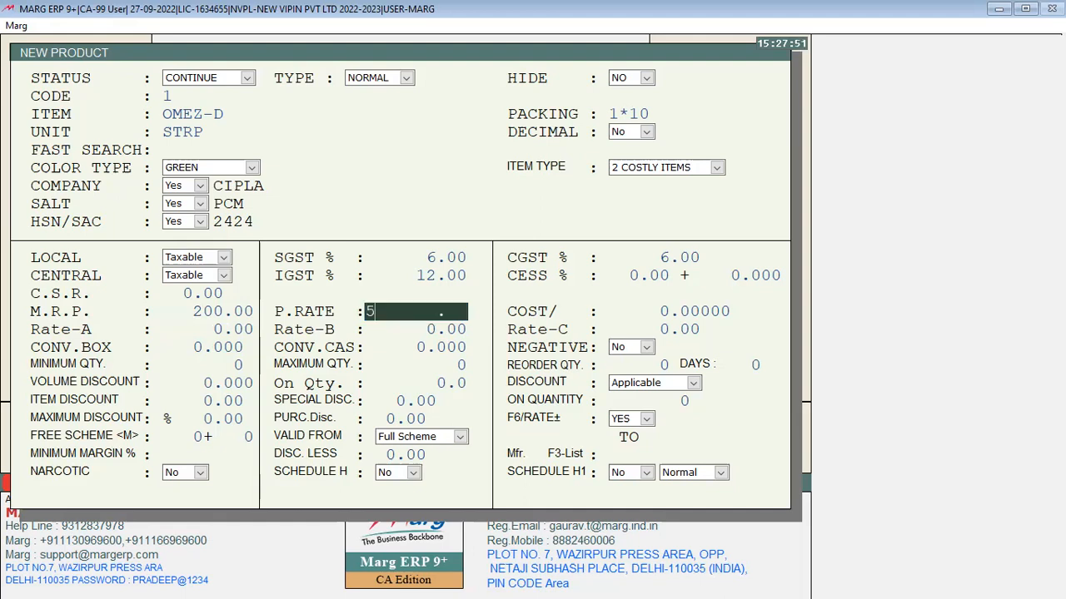
key(Return)
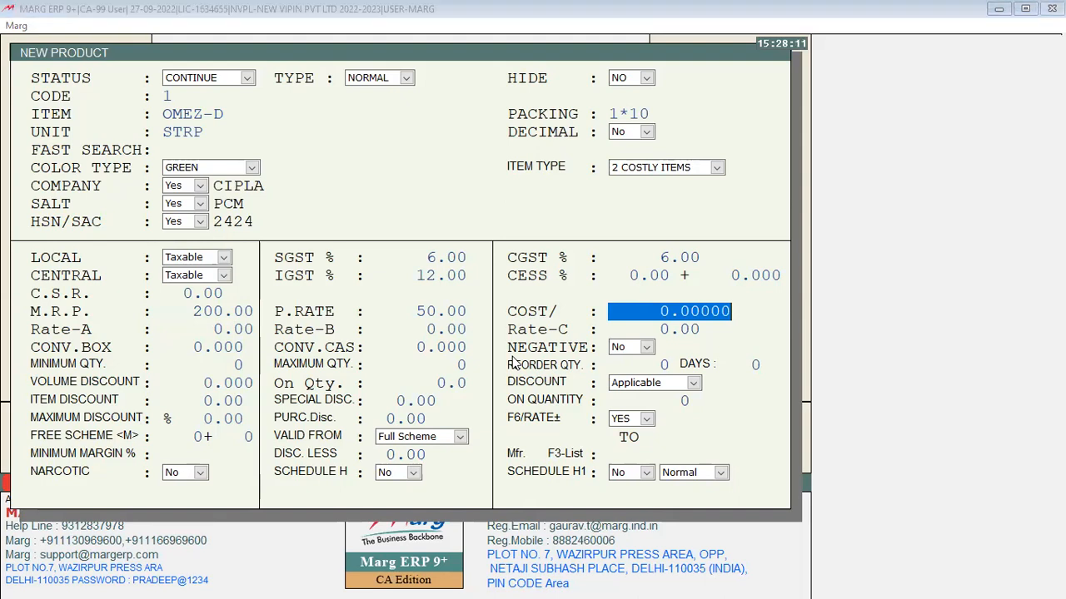
Step: Switch to the Word notes and add a heading line with PURCHASE RATE and, spaced well apart from it, COST
text(PUR)
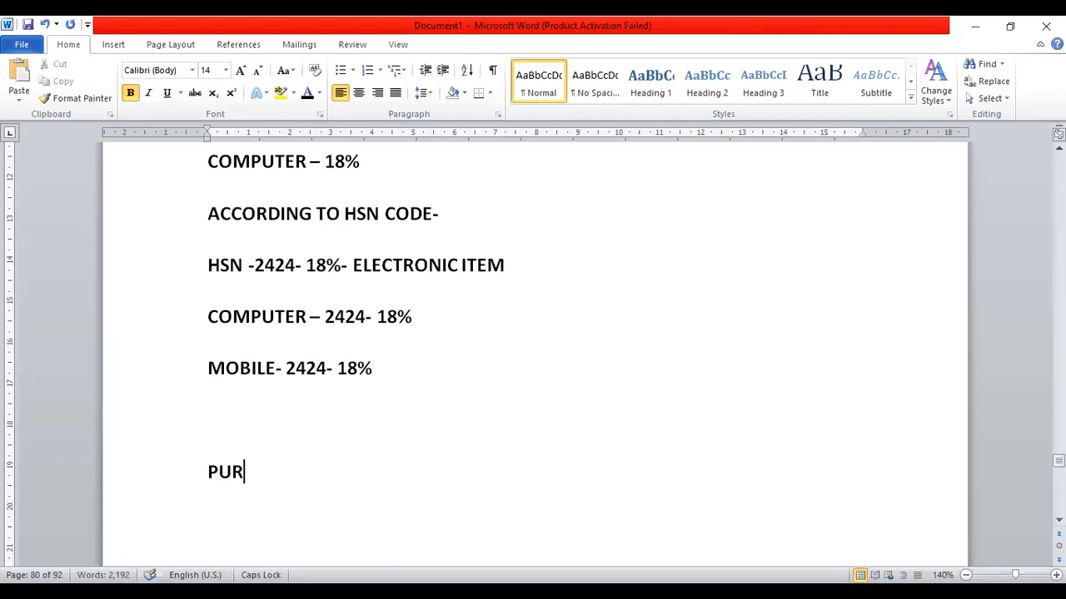
text(CHASE RATE)
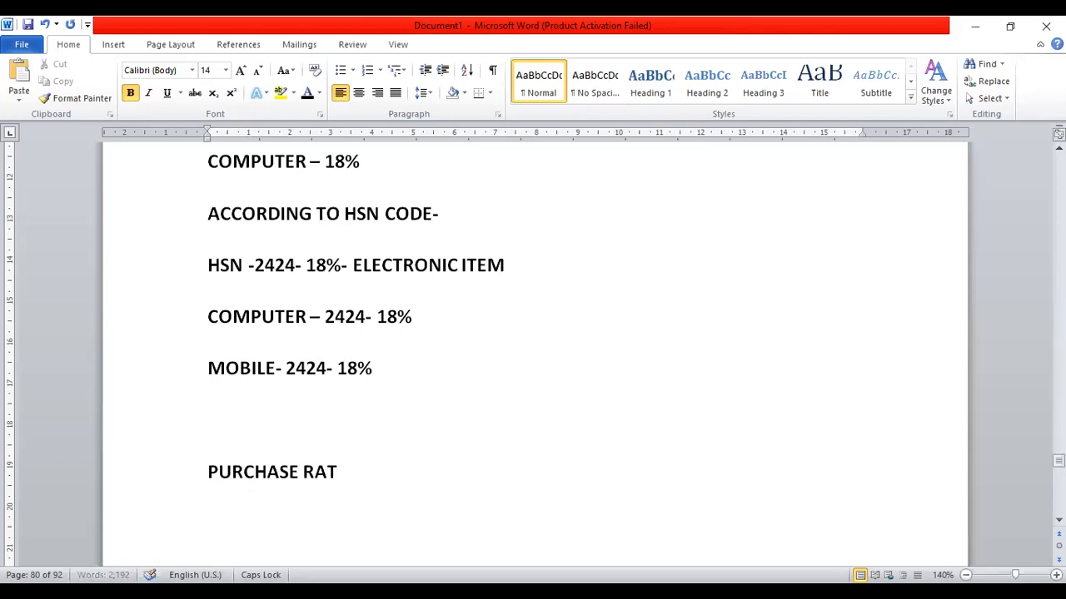
key(Tab)
key(Tab)
key(Tab)
key(Tab)
key(Tab)
text(COST)
key(Return)
key(Return)
key(Return)
key(Return)
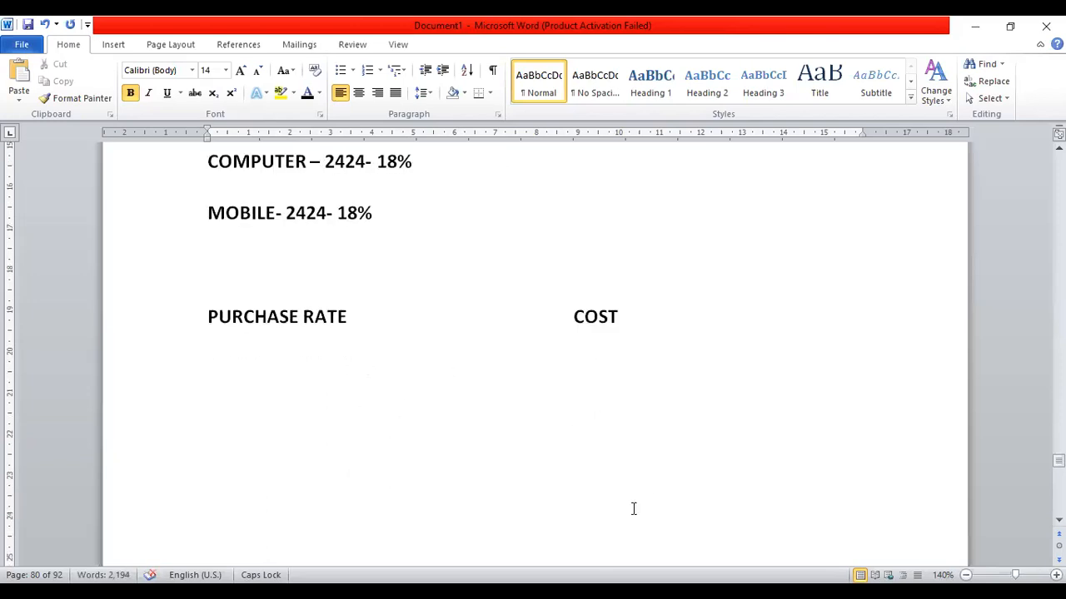
Step: Under PURCHASE RATE, write 100 followed by a long dashed line, and insert 20 within the dashes near the COST column
key(alt+Tab)
click(625, 323)
key(Return)
text(100------------------------------------------------)
key(Left)
key(Left)
key(Left)
key(Left)
key(Left)
key(Left)
key(Left)
key(Left)
key(Left)
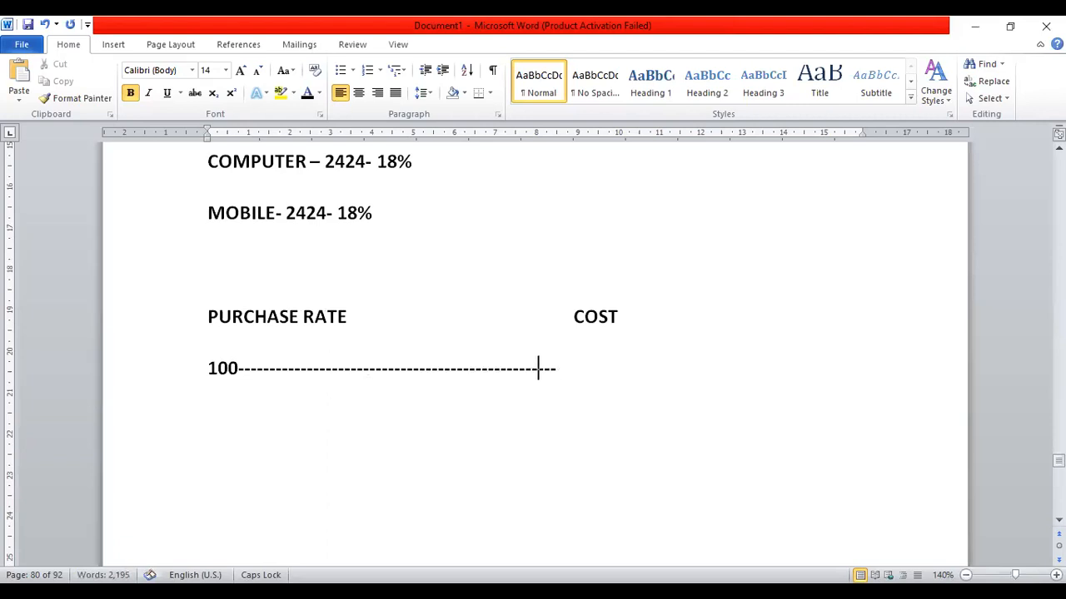
text(20)
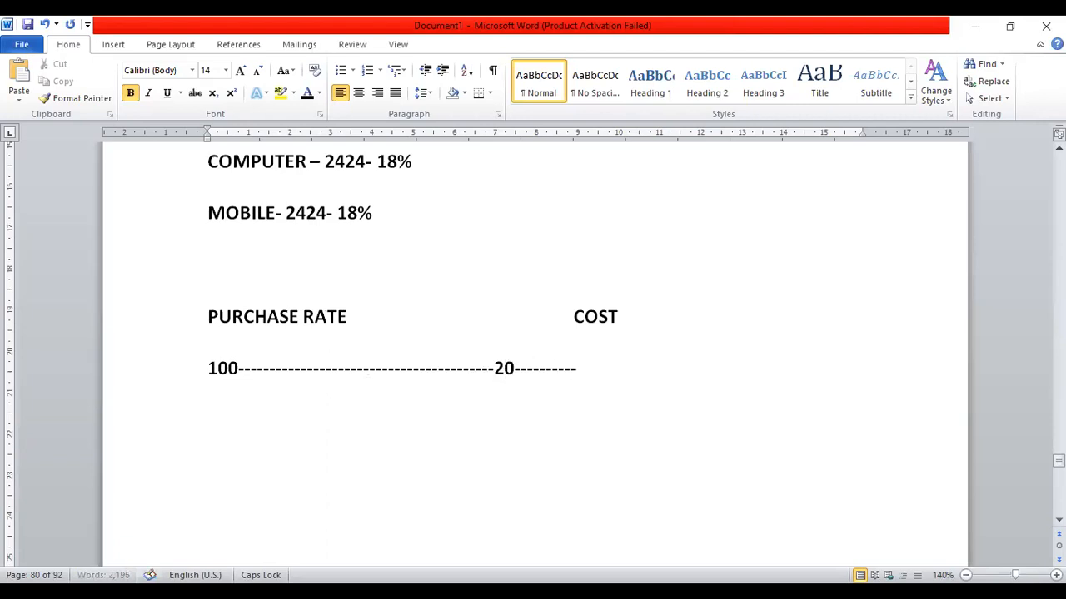
Step: End the dashed line with 120 beneath the COST heading
key(Right)
key(Right)
key(Right)
key(Right)
key(Right)
key(Right)
key(Right)
key(Right)
key(Right)
key(Right)
text(120)
Step: Highlight 100 in yellow and 120 in bright green on the example line
click(208, 369)
drag(208, 369, 239, 371)
click(280, 93)
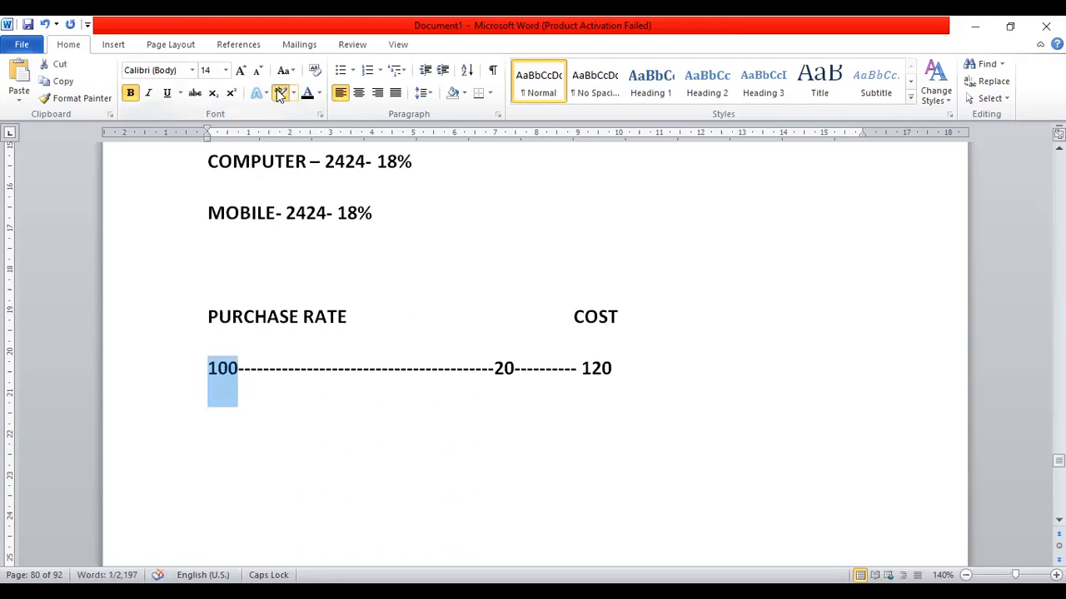
drag(582, 369, 620, 370)
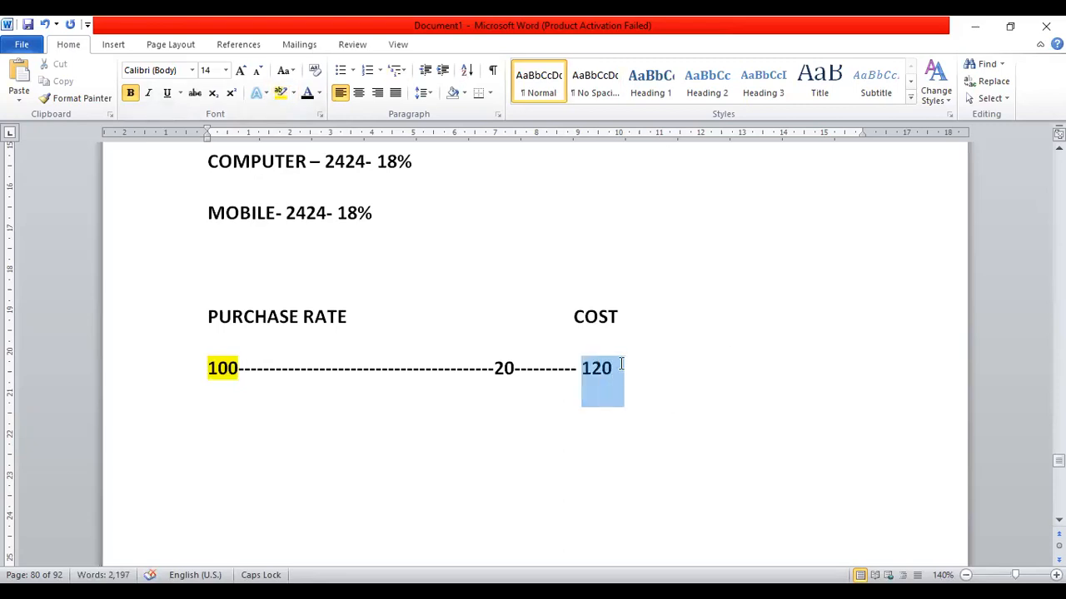
click(293, 93)
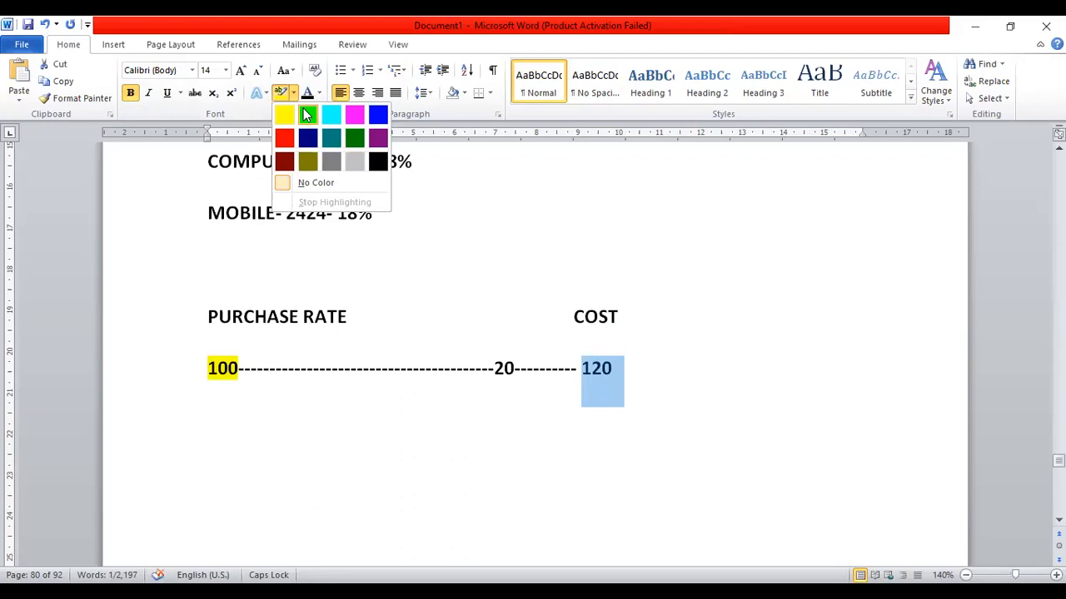
click(307, 115)
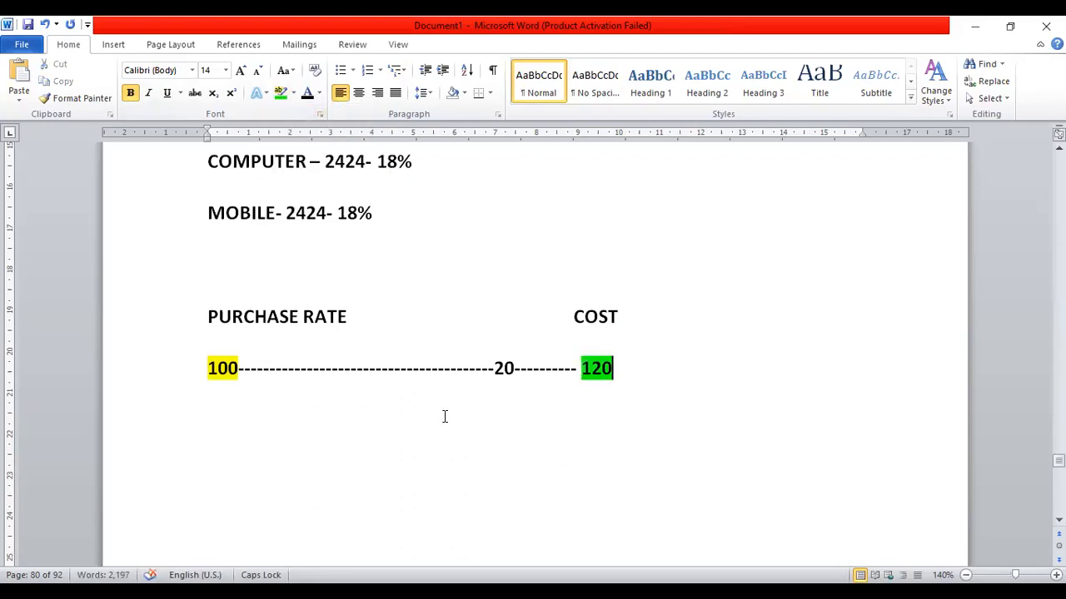
Step: Extend the example line after 120 with dashes and SALE RATE
text(-------SA)
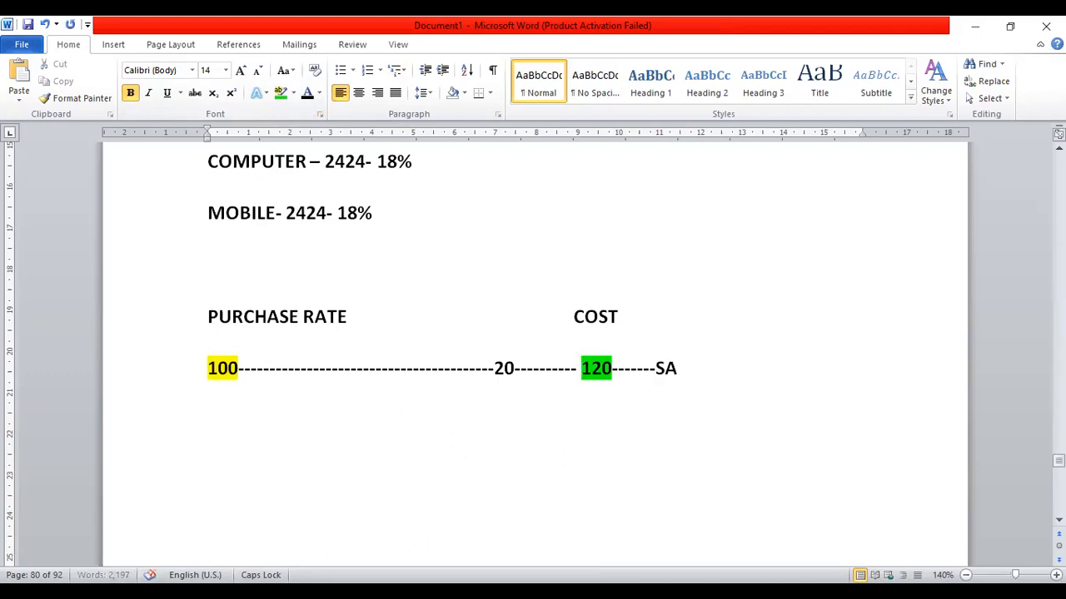
text(LE RATE)
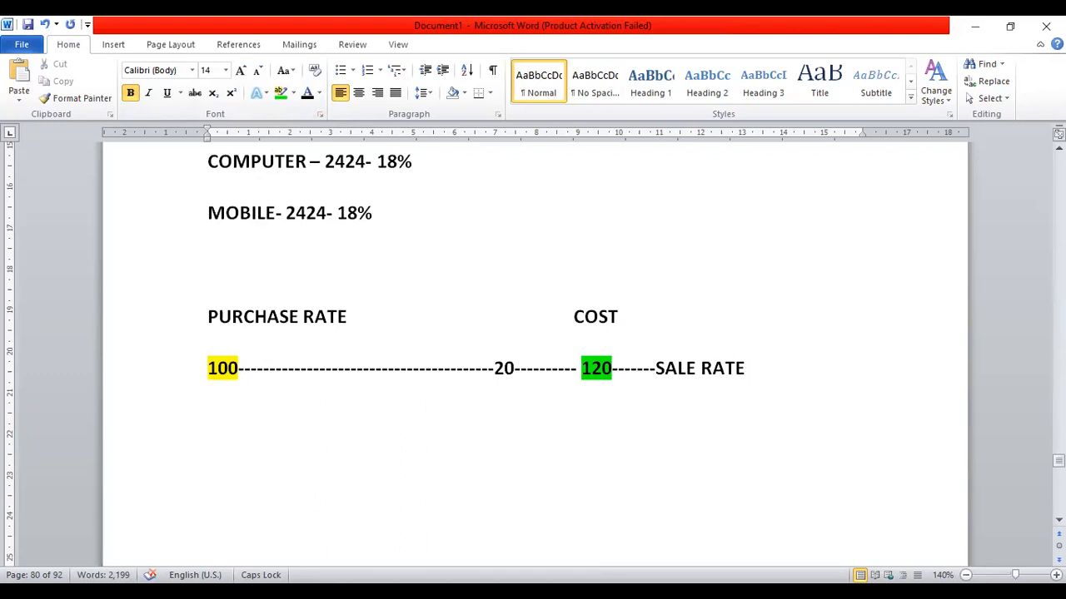
key(alt+Tab)
key(alt+Tab)
Step: Highlight the 20 between the dashes in bright green
click(238, 369)
drag(493, 371, 514, 371)
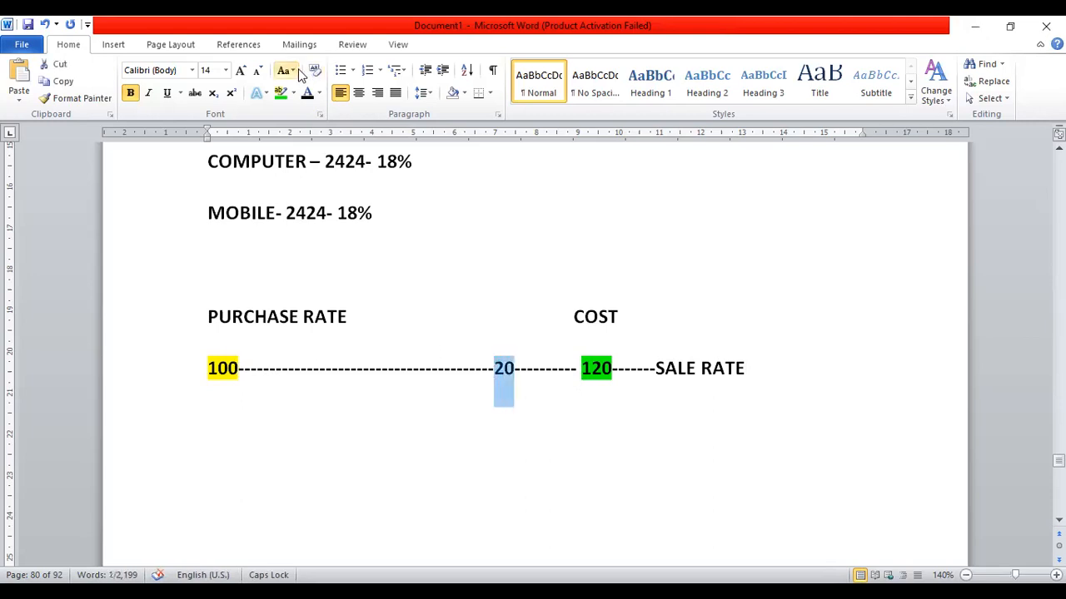
click(281, 93)
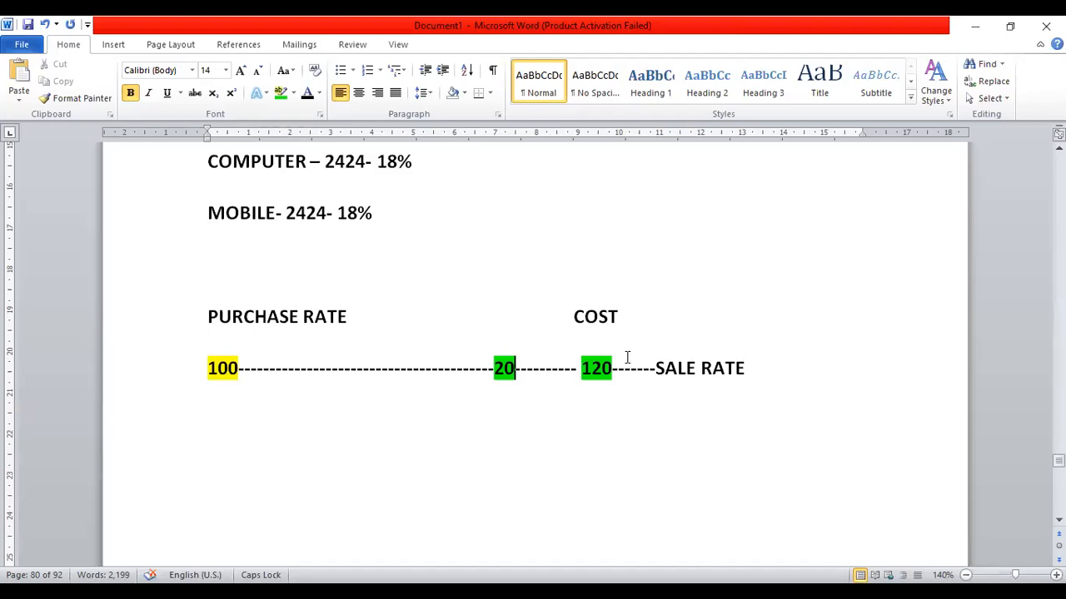
Step: Add the line "P.RATE ------- ABOVE ----- COST" below the example line
click(769, 369)
key(Return)
text(P.RATE )
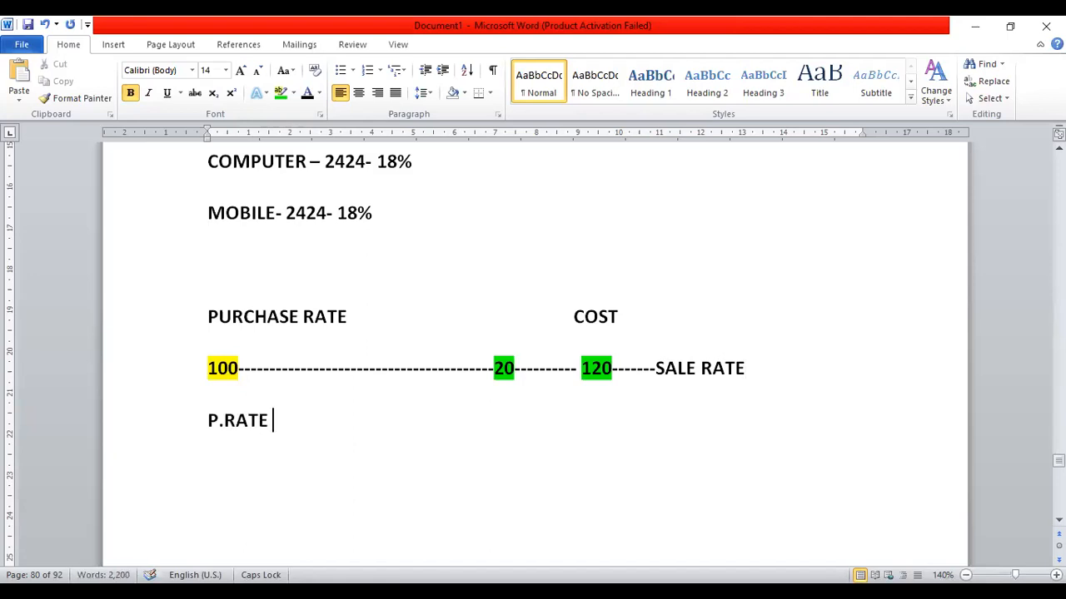
text(------- ABOVE -----)
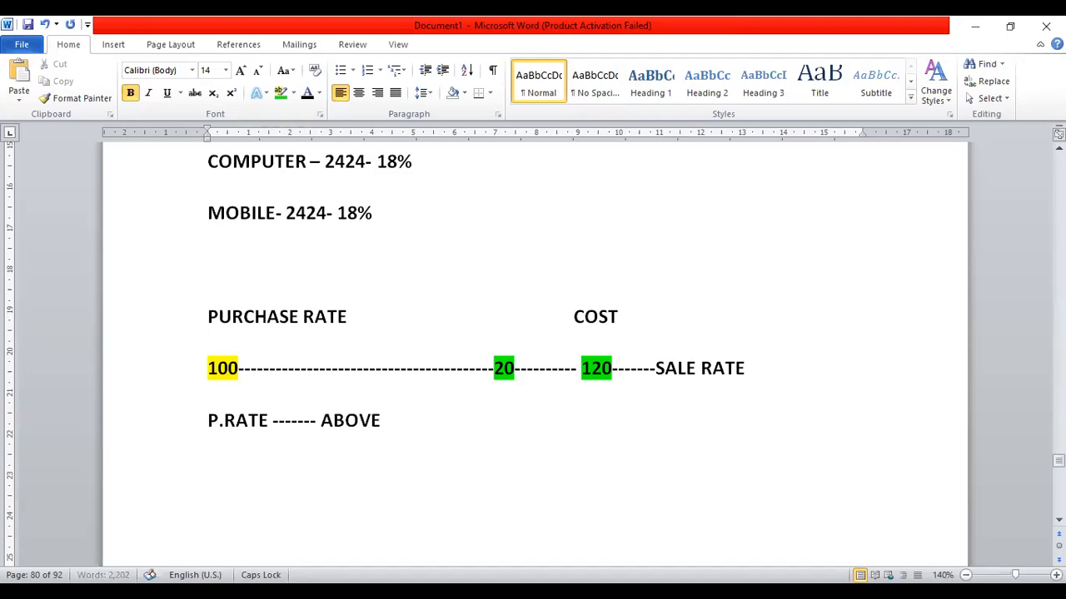
text( COST)
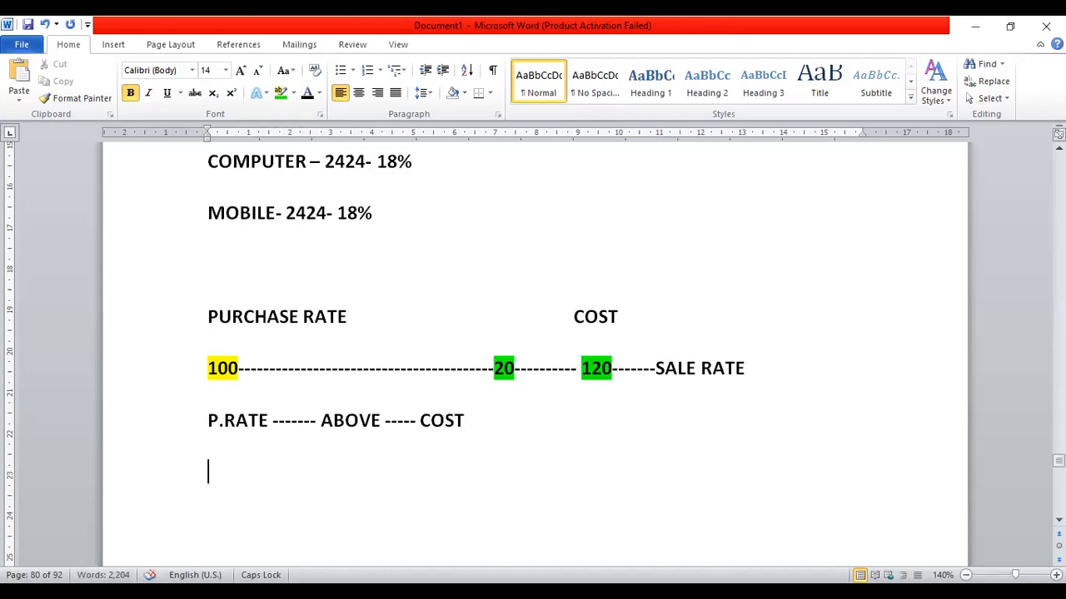
Step: Add a second comparison line reading "P.RATE --------- EQUAL------COST" and begin the line below it with "P."
key(Return)
text(P.RATE )
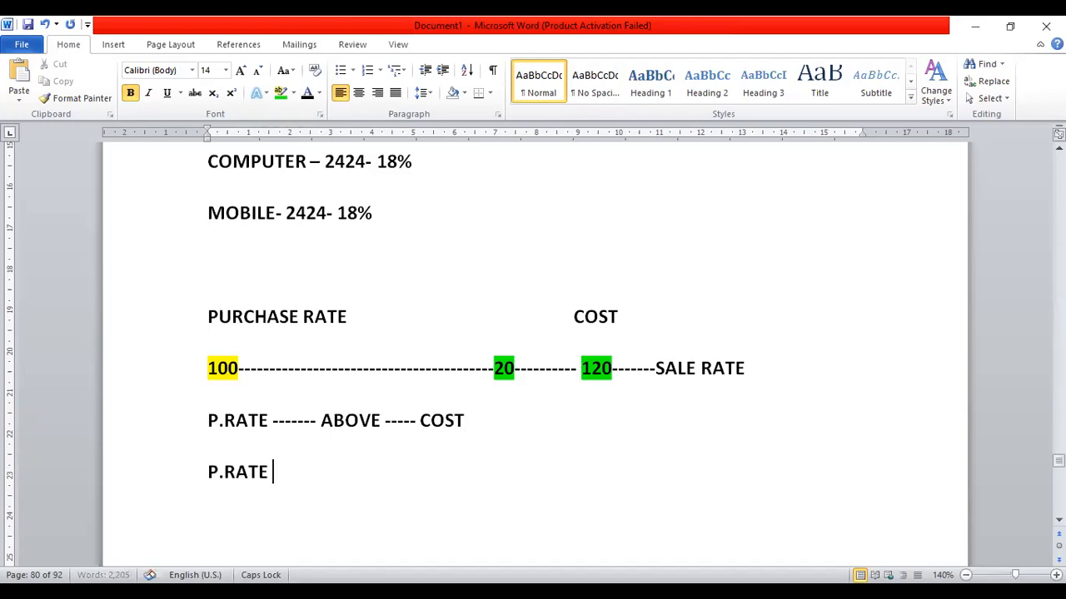
text(---------)
text( EQUA)
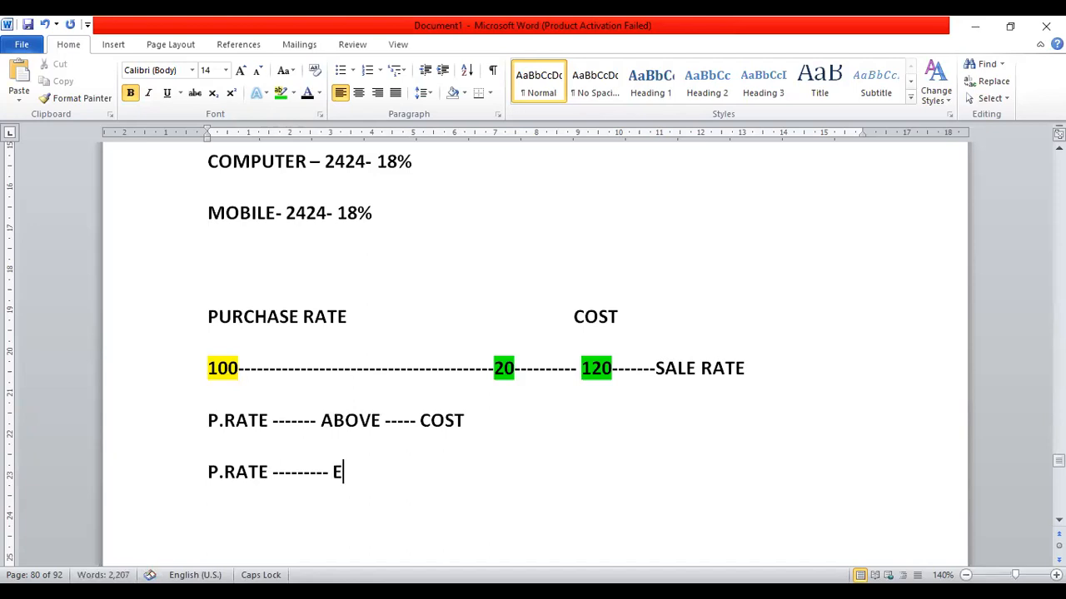
text(L------COSY)
key(BackSpace)
text(TP.)
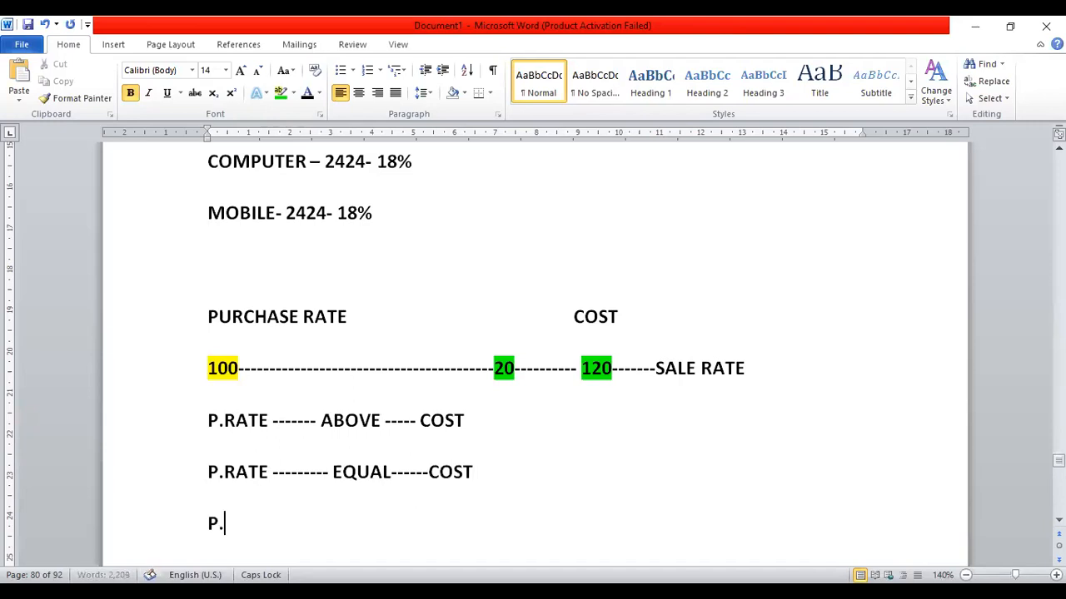
Step: Complete the third comparison line so that it reads "P.RATE----------BELOW----COST"
text(RATE0)
key(BackSpace)
key(BackSpace)
key(BackSpace)
text(TE---------)
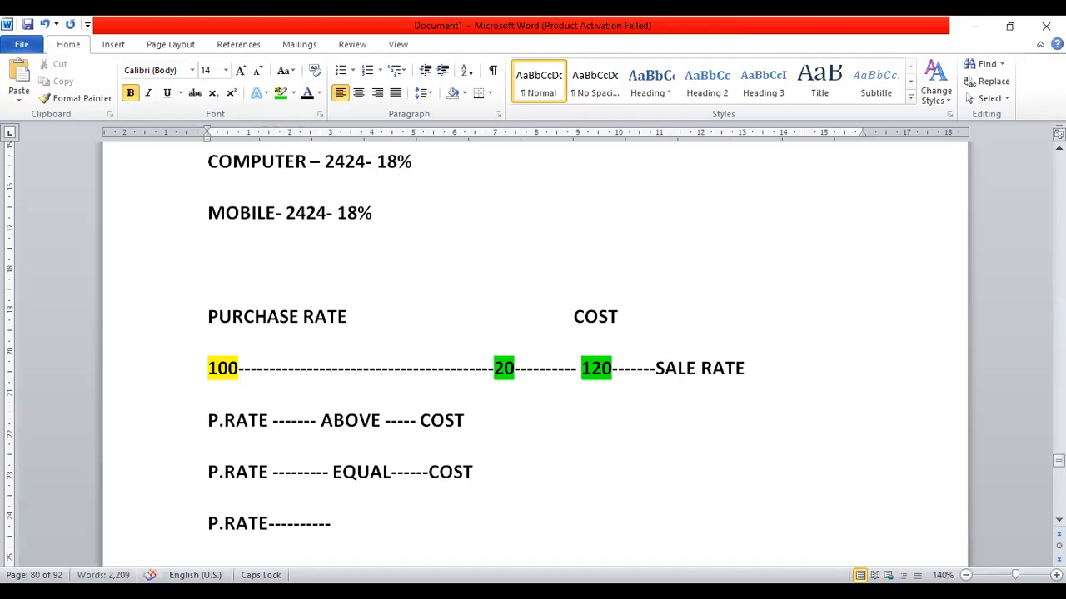
text(BELOW)
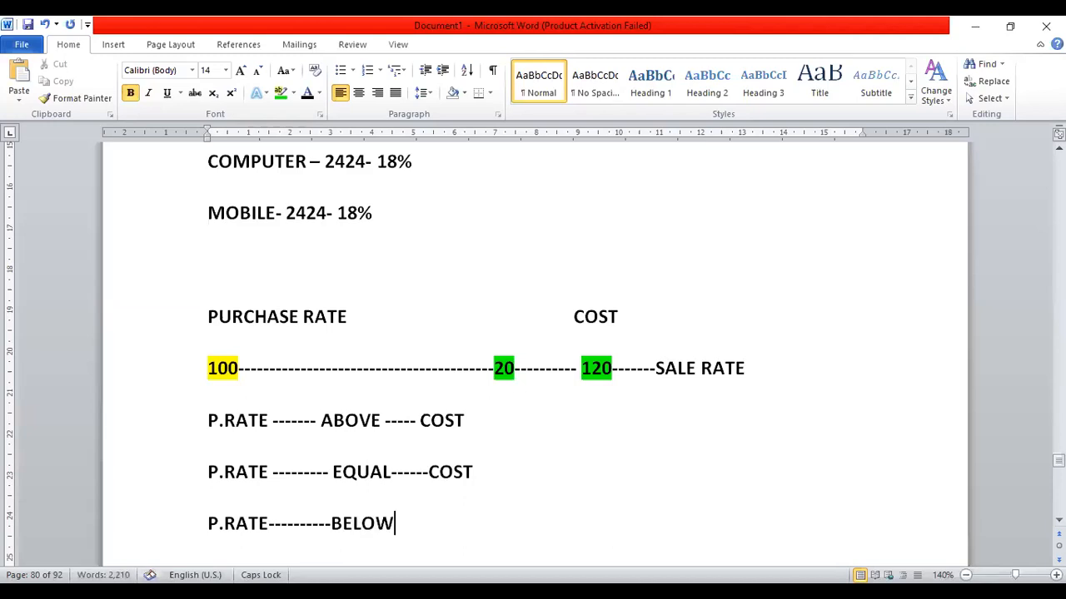
text(----CO)
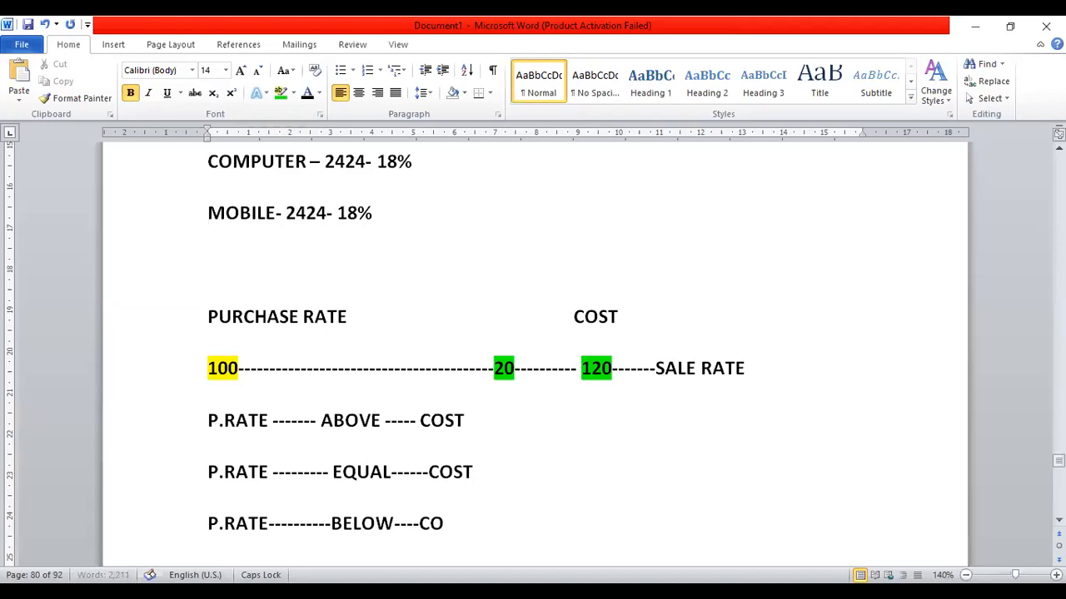
text(ST)
key(Return)
key(Return)
key(BackSpace)
key(BackSpace)
key(Up)
key(Up)
key(Up)
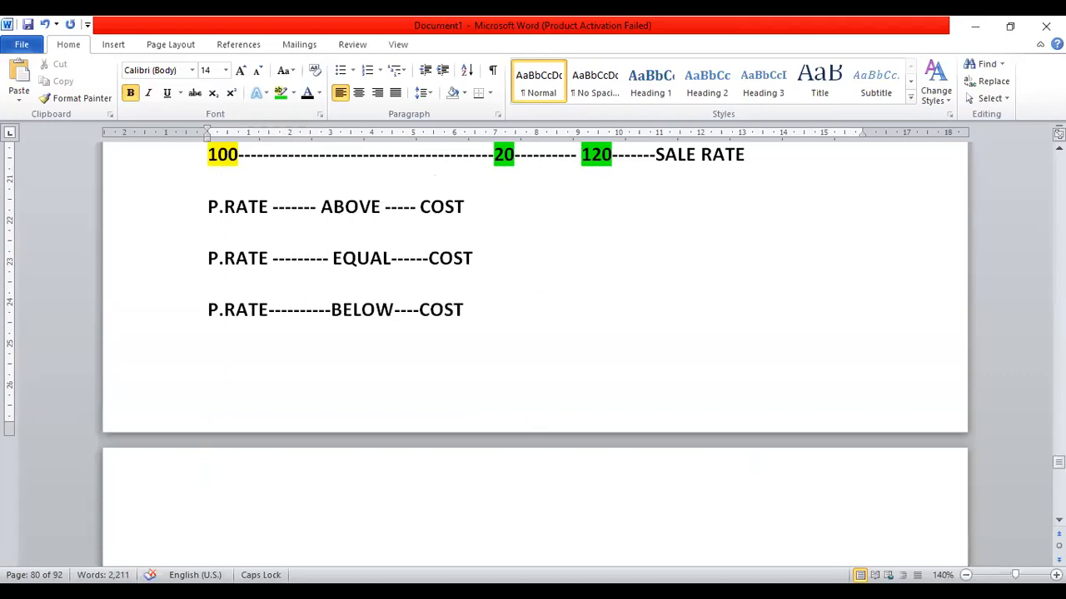
Step: Start a list at the top of the next page with A, K and N on separate lines
key(alt+Tab)
click(350, 511)
key(Up)
key(Up)
key(Down)
key(Down)
key(Down)
key(Down)
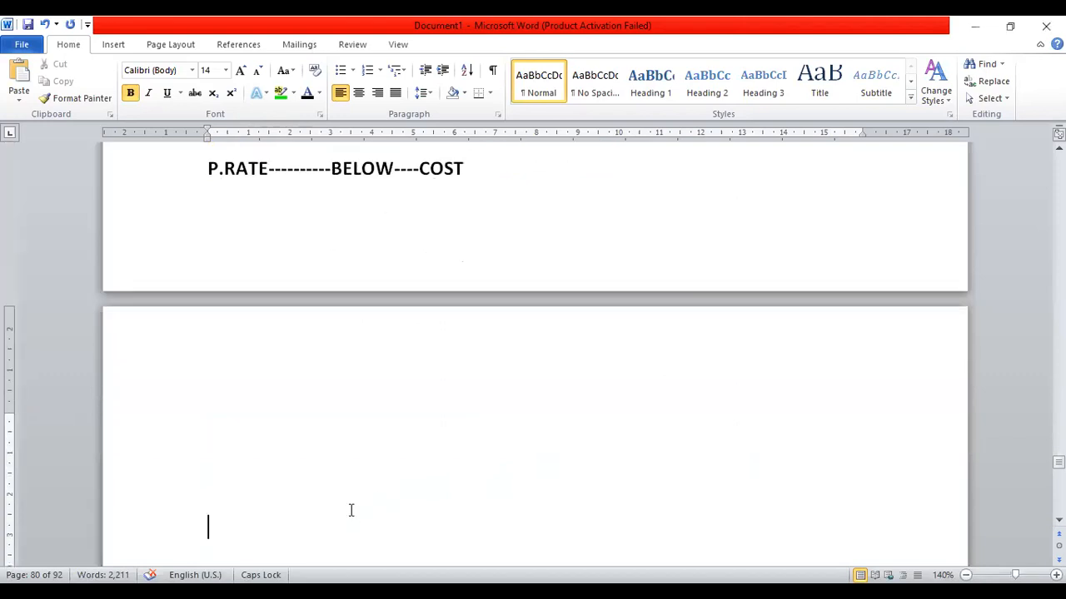
key(Down)
key(Up)
key(Up)
text(A )
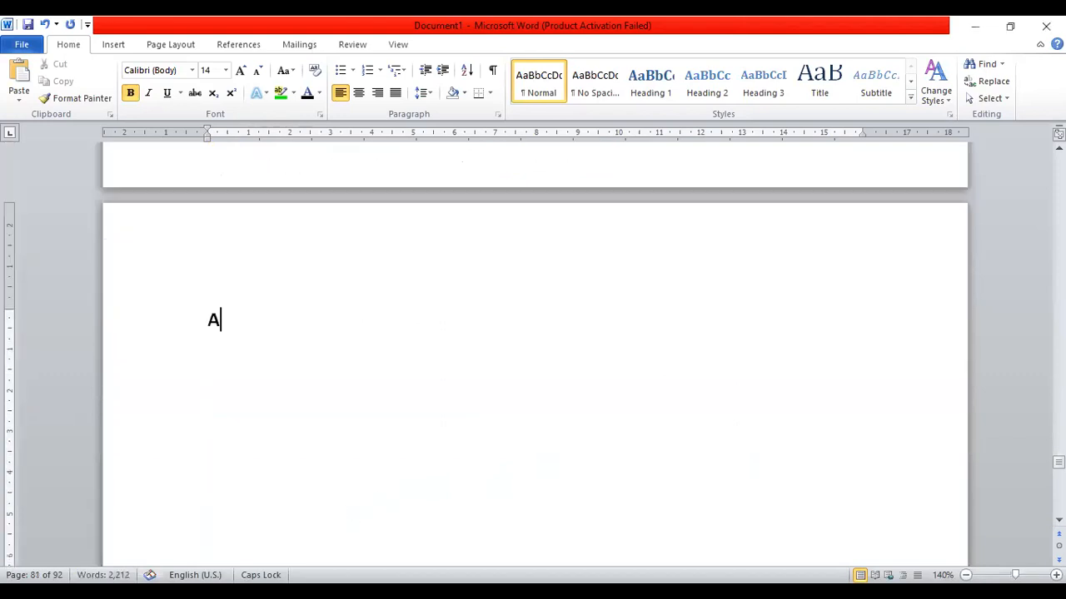
text(K)
key(Return)
text(N)
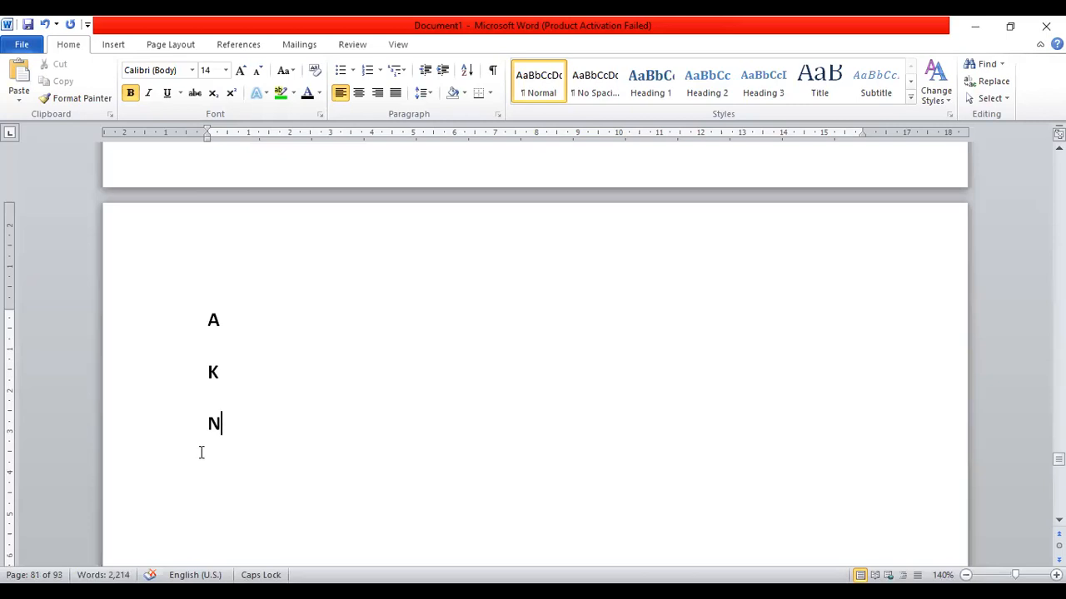
Step: Extend line A with dashes, 10000, more dashes and 1000 FREIGHT
click(220, 327)
text(-------------10000)
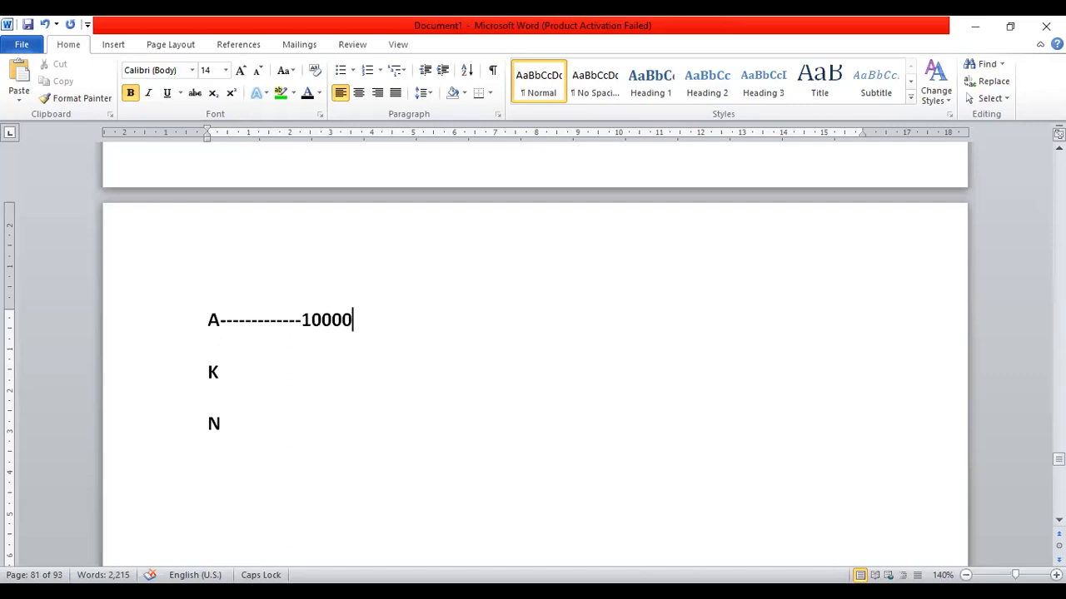
text(-------1)
text(000 FRE)
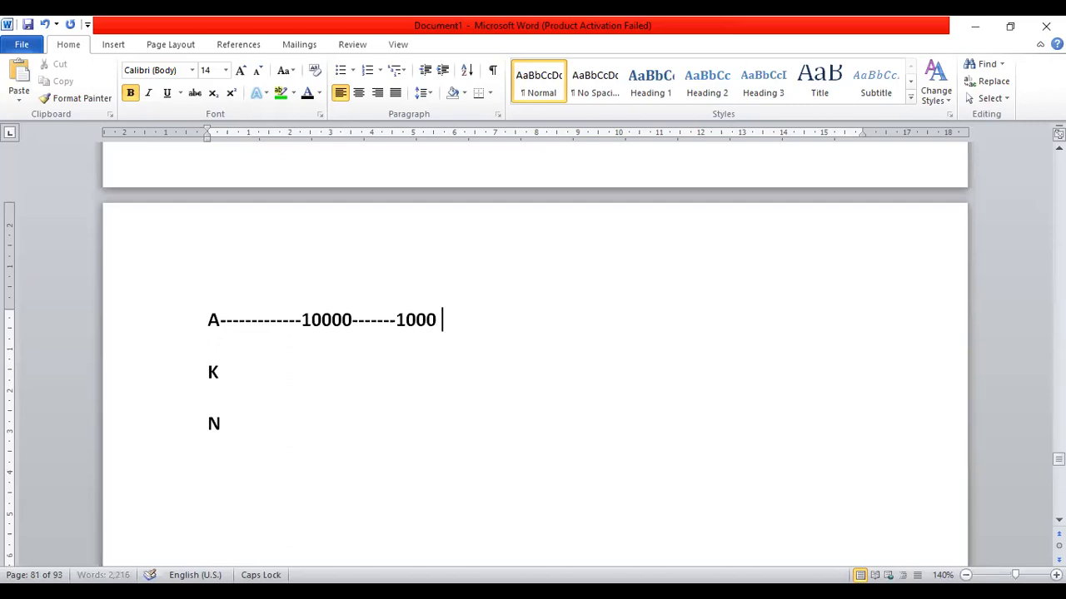
text(IGHT)
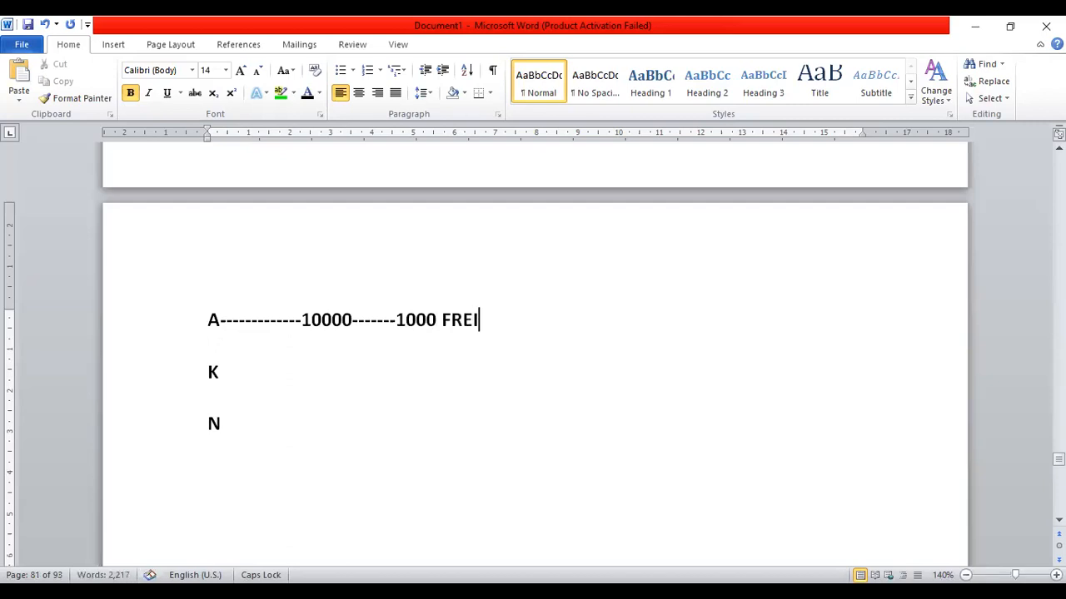
Step: Highlight "1000 FREIGHT" on line A in bright green
key(shift+Left)
key(shift+Left)
key(shift+Left)
key(shift+Left)
key(shift+Left)
key(shift+Left)
key(shift+Left)
key(shift+Left)
key(shift+Left)
key(shift+Left)
key(shift+Left)
key(shift+Left)
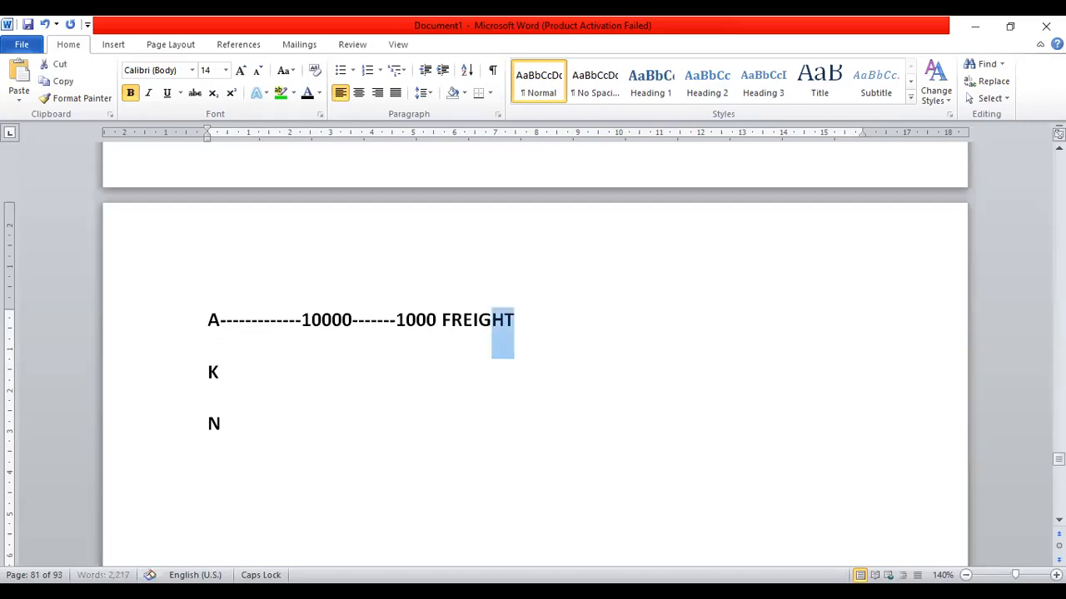
key(shift+Left)
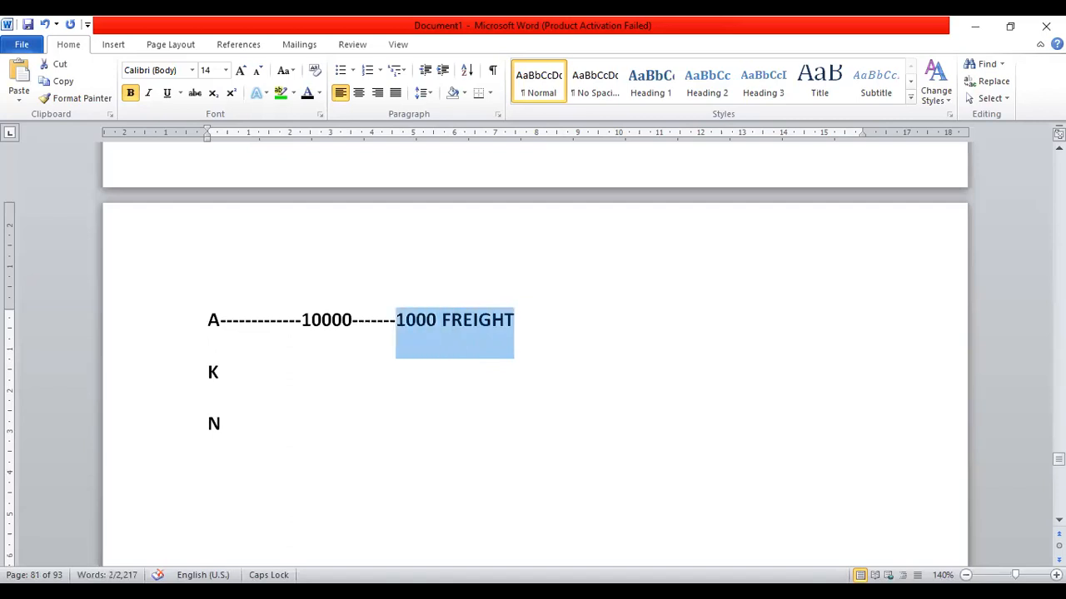
click(281, 93)
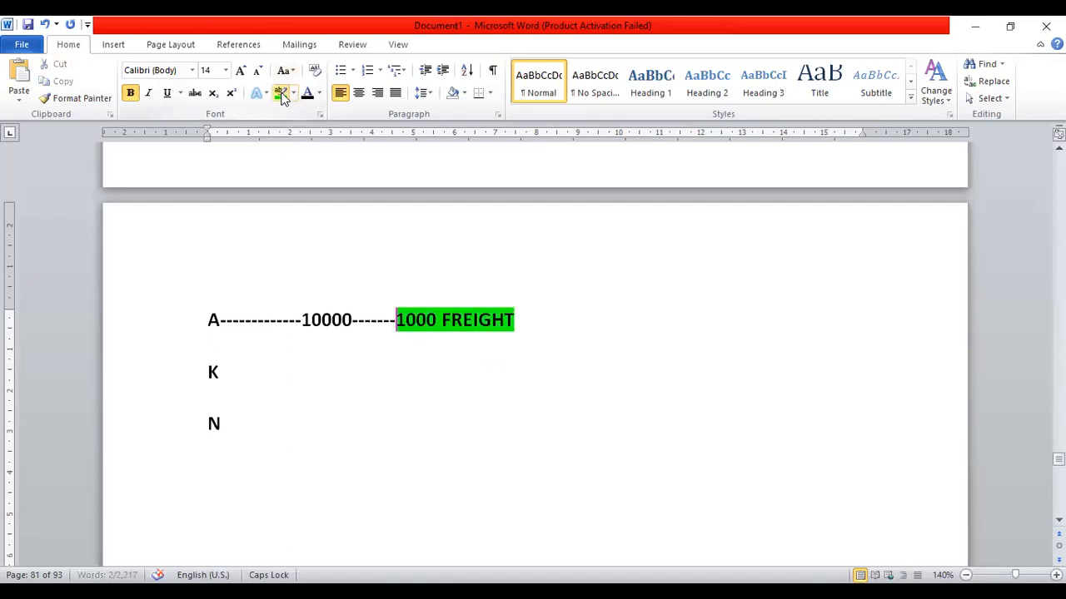
Step: Insert the label (P.RATE) directly after 10000 on line A
click(353, 323)
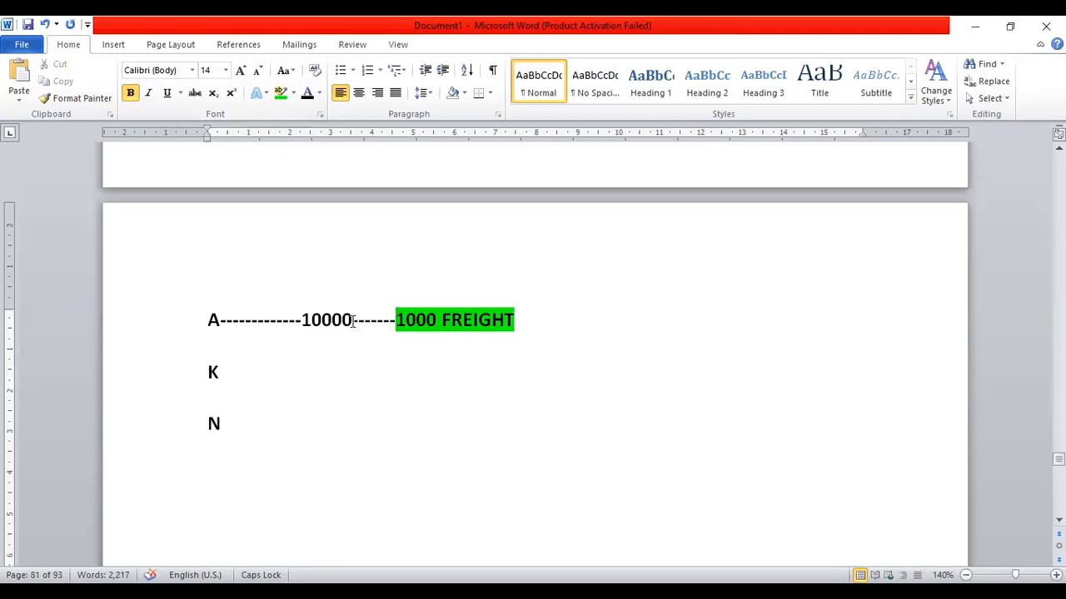
text((P.RAT)
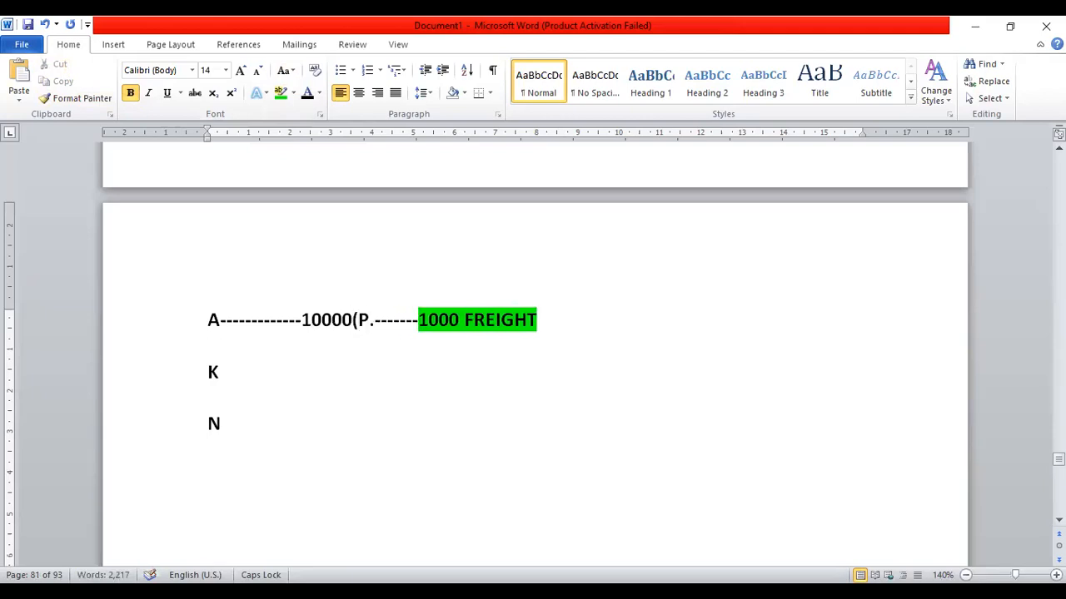
text(E))
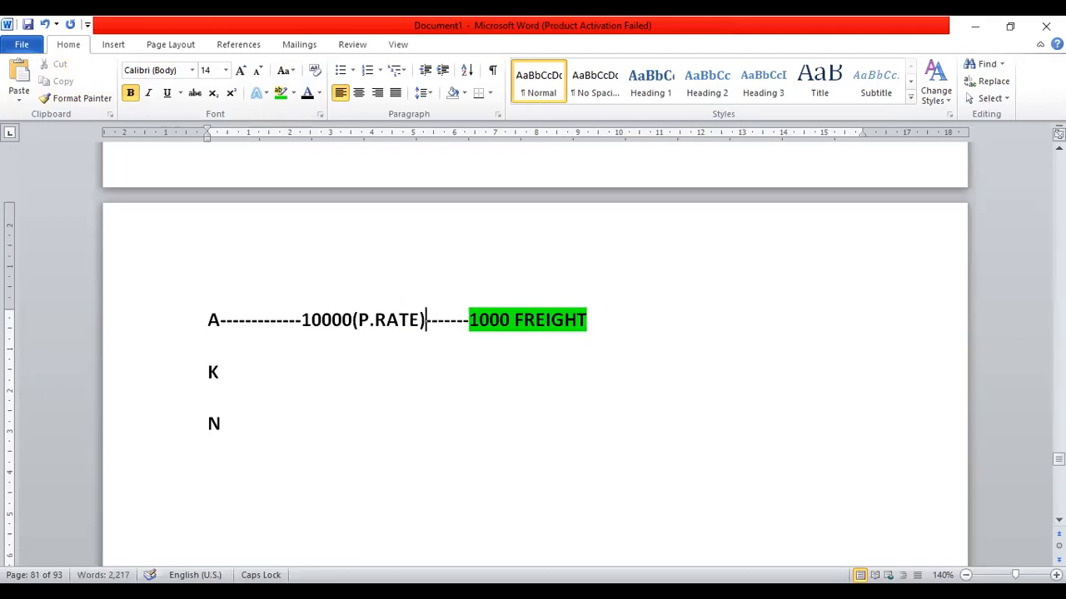
Step: Complete line A after the highlighted freight text with dashes and 11000( COST)
click(592, 320)
text(-------- 111)
key(BackSpace)
text(000( COST))
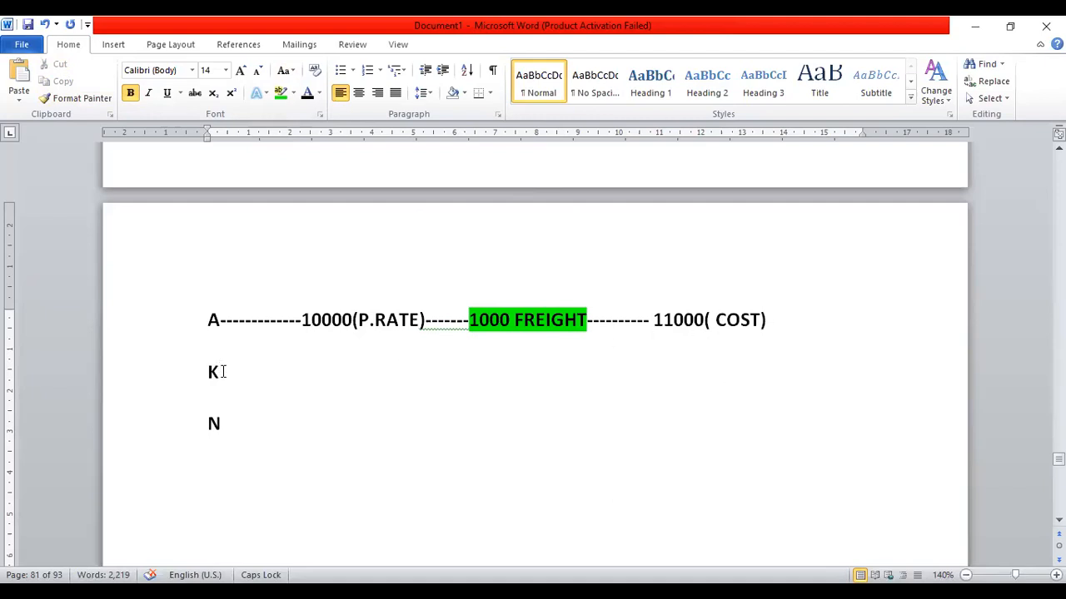
Step: Extend line K with 10000 (P.RATE), FREE HD and 10000( COST), separated by dashes
text(----------10000 )
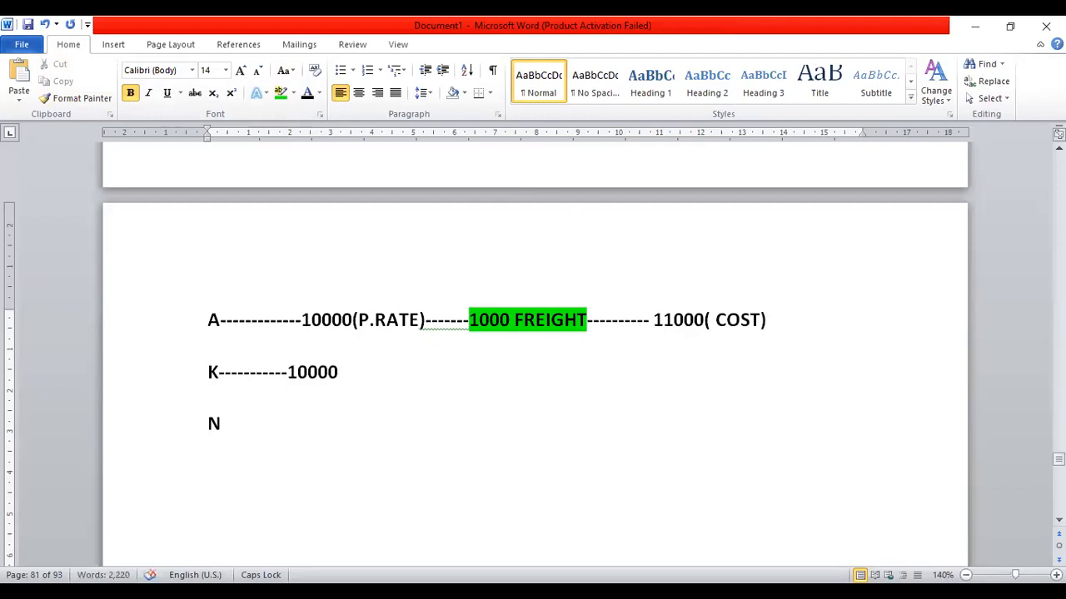
text((P.RATE))
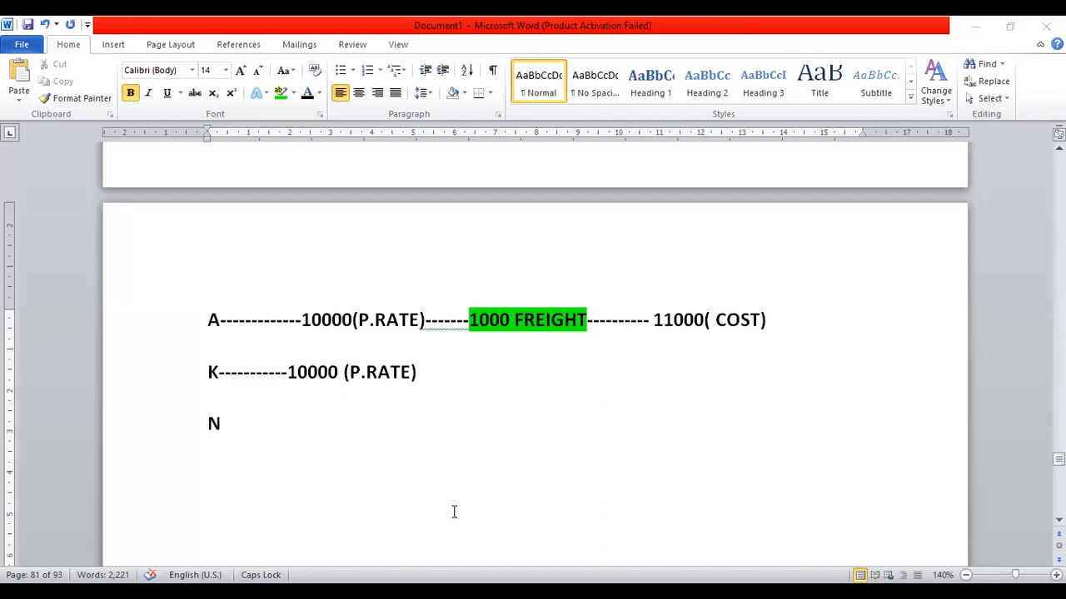
click(425, 373)
text(---- F)
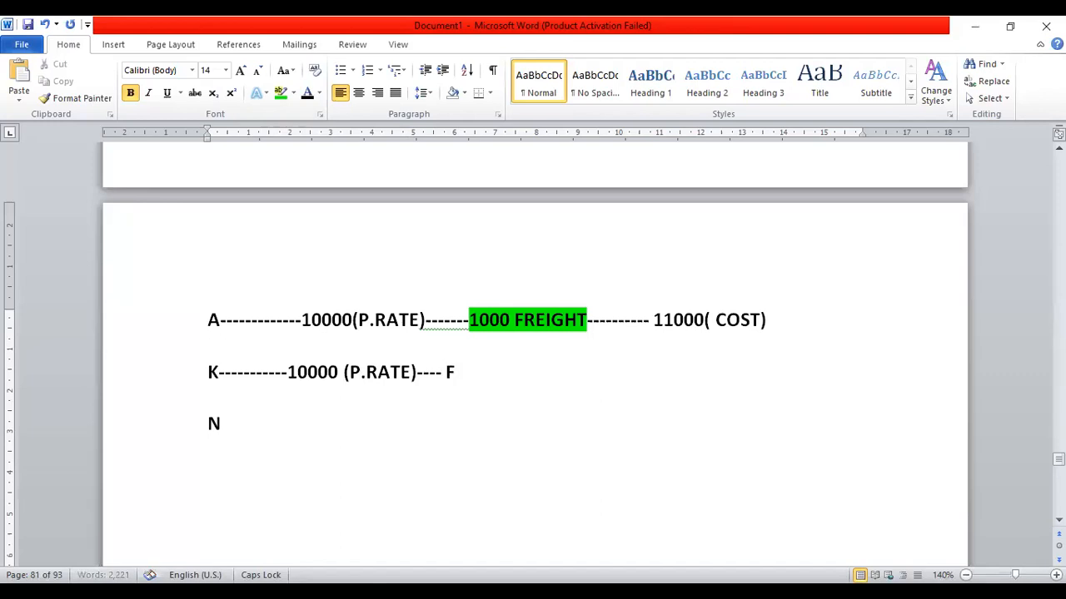
text(REE HD)
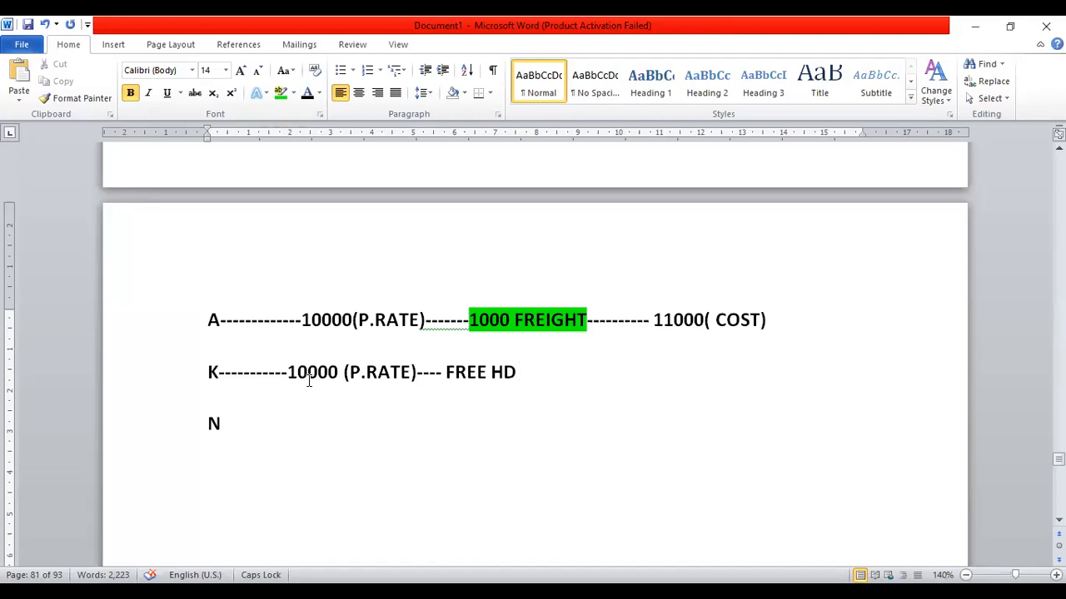
text(----------------------10000)
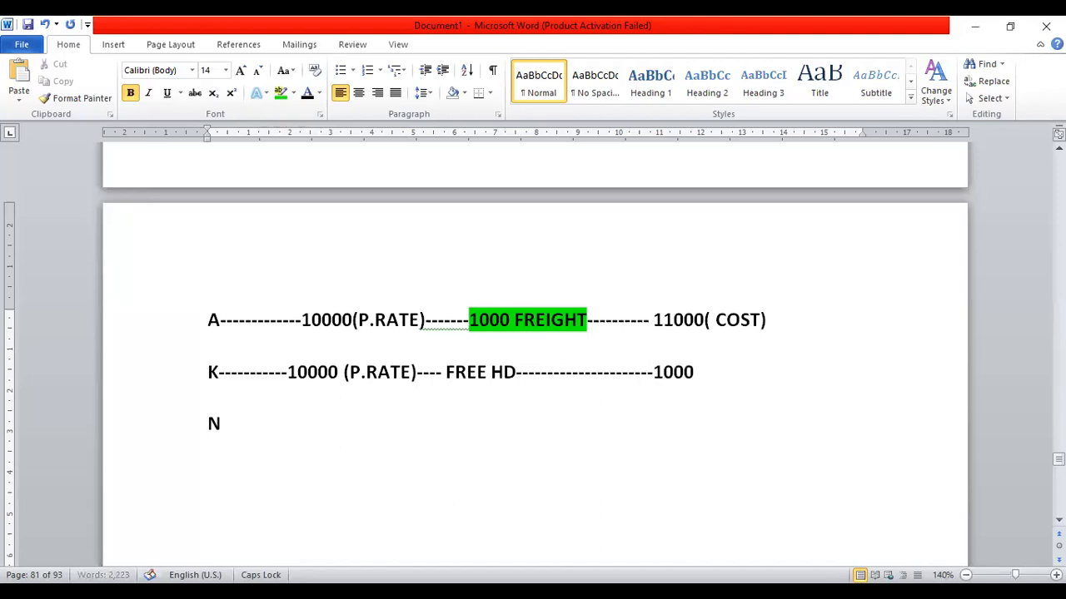
text(( COST))
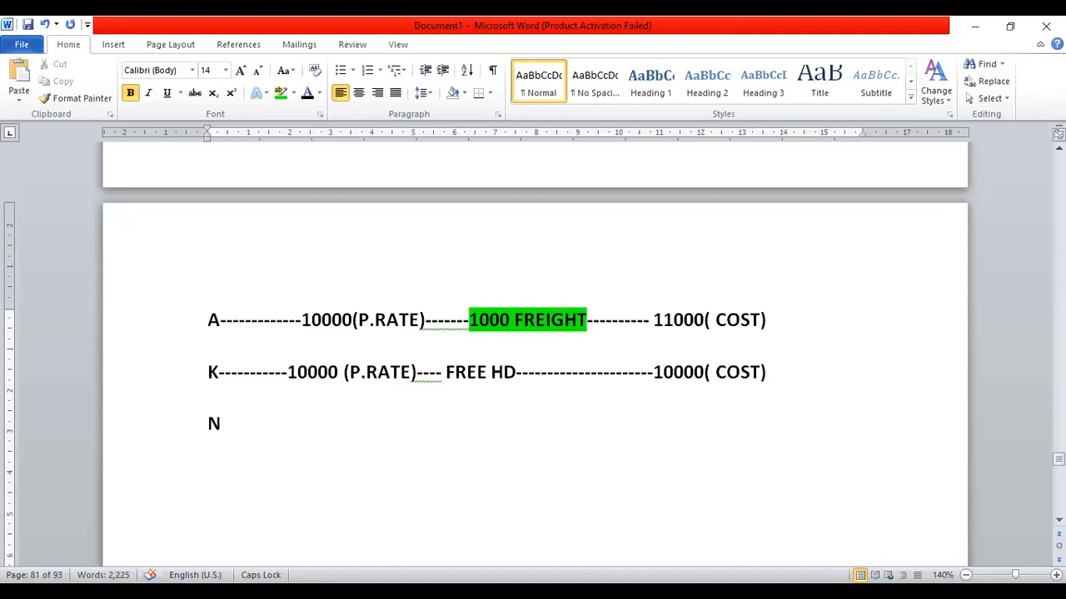
Step: Extend line N with 10000, DIS – 10% and FREE HD, separated by dashes
click(222, 424)
text(--- 10000)
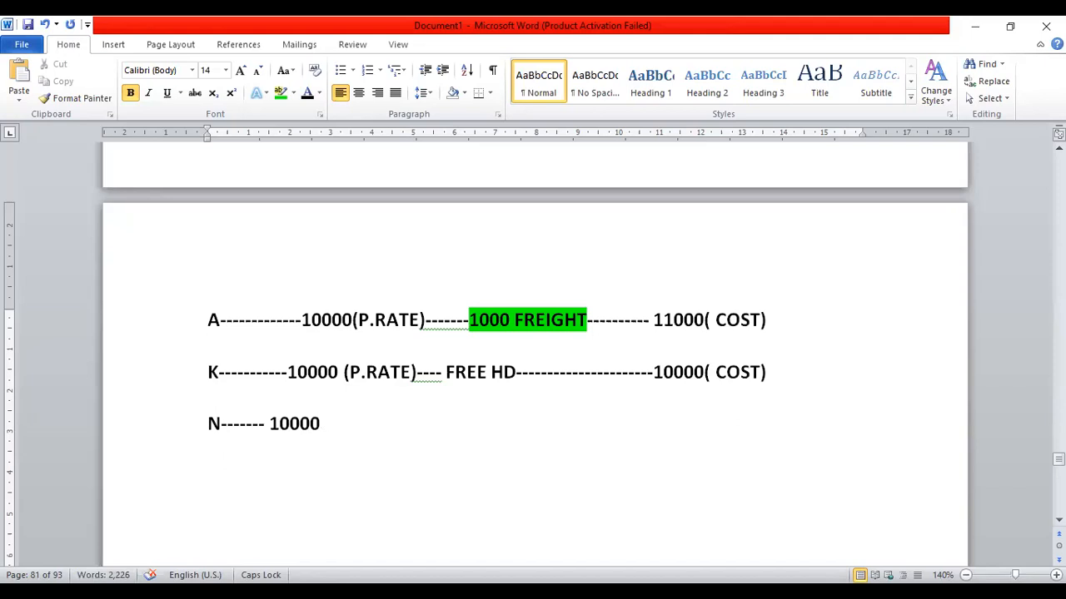
text(---- DIS - 10)
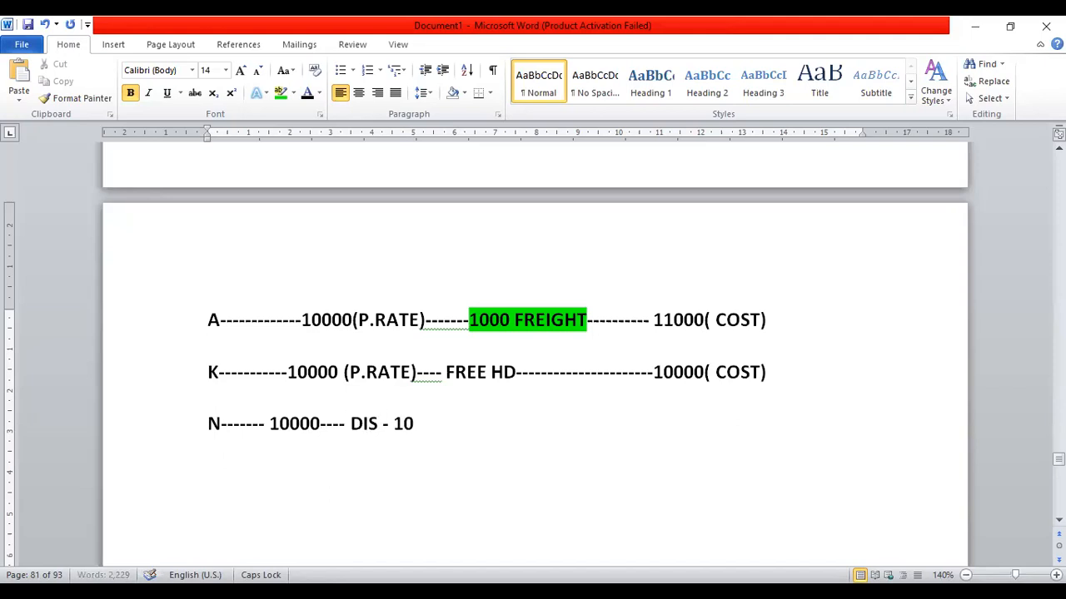
text(%--- FREE HD)
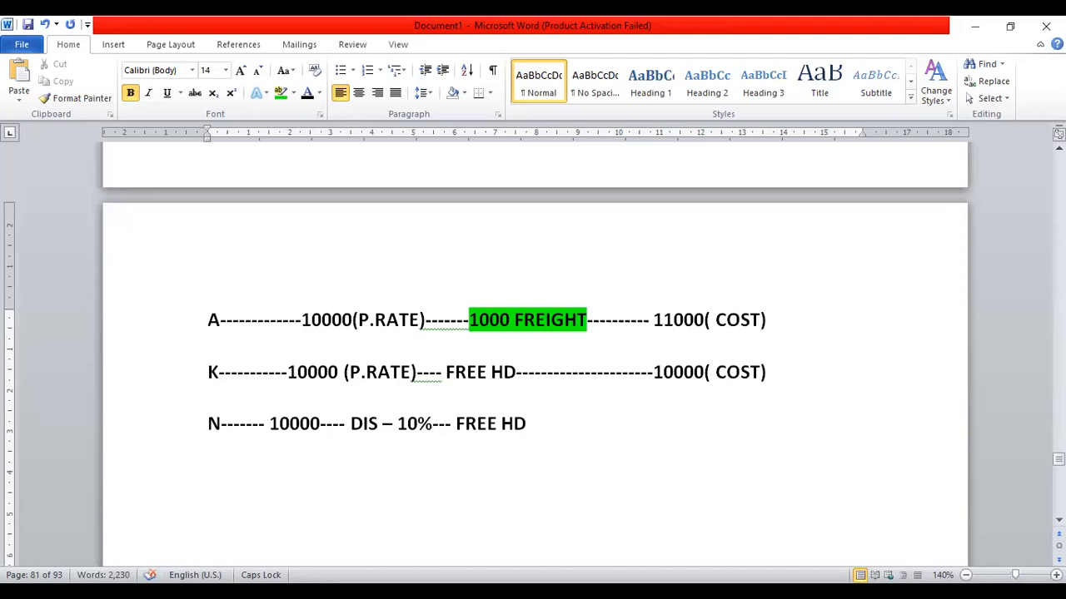
Step: Add a tab-spaced heading row below line N with ITEM, QTY, RATE, DIS and AMOUNT, leaving blank space above it
key(Return)
key(Return)
key(Return)
key(Return)
key(BackSpace)
key(BackSpace)
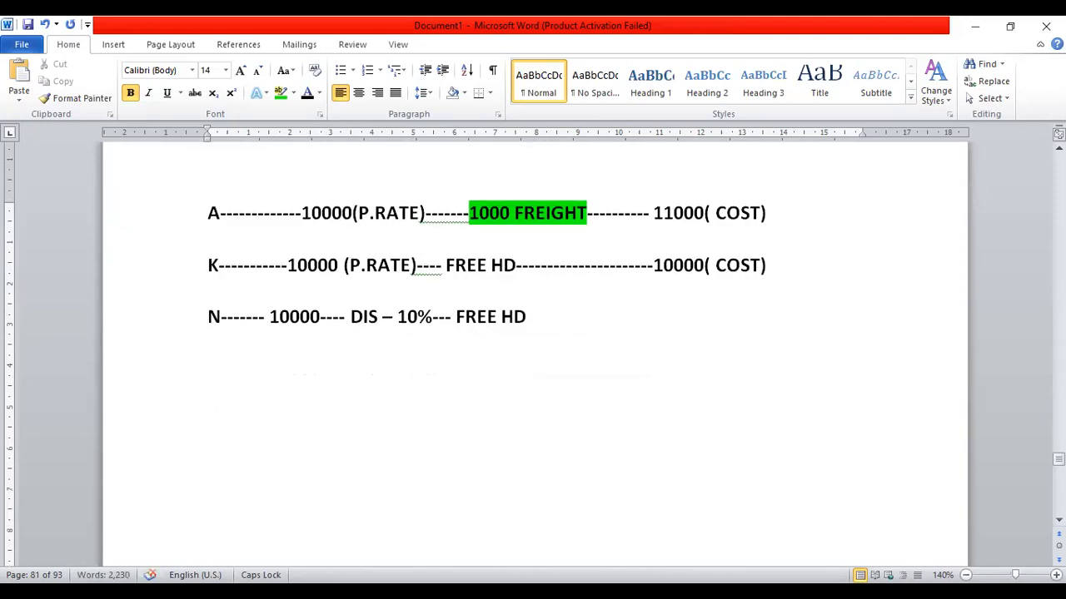
text(ITEM)
key(Tab)
key(Tab)
key(Tab)
key(Tab)
text(QTY)
key(Tab)
key(Tab)
key(Tab)
text(RA)
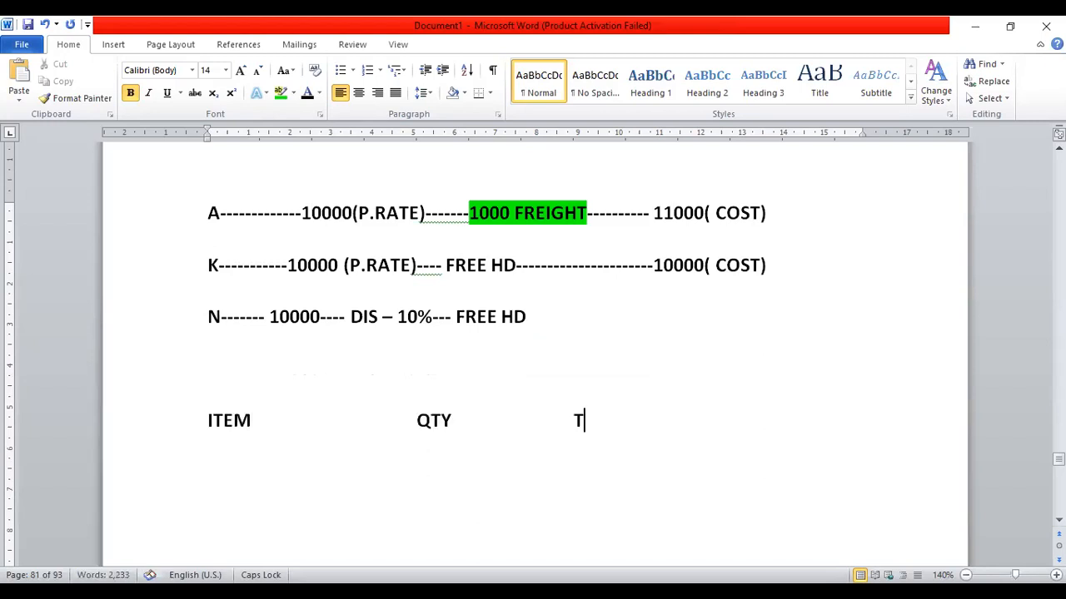
text(TE)
key(Tab)
key(Tab)
text(DIS)
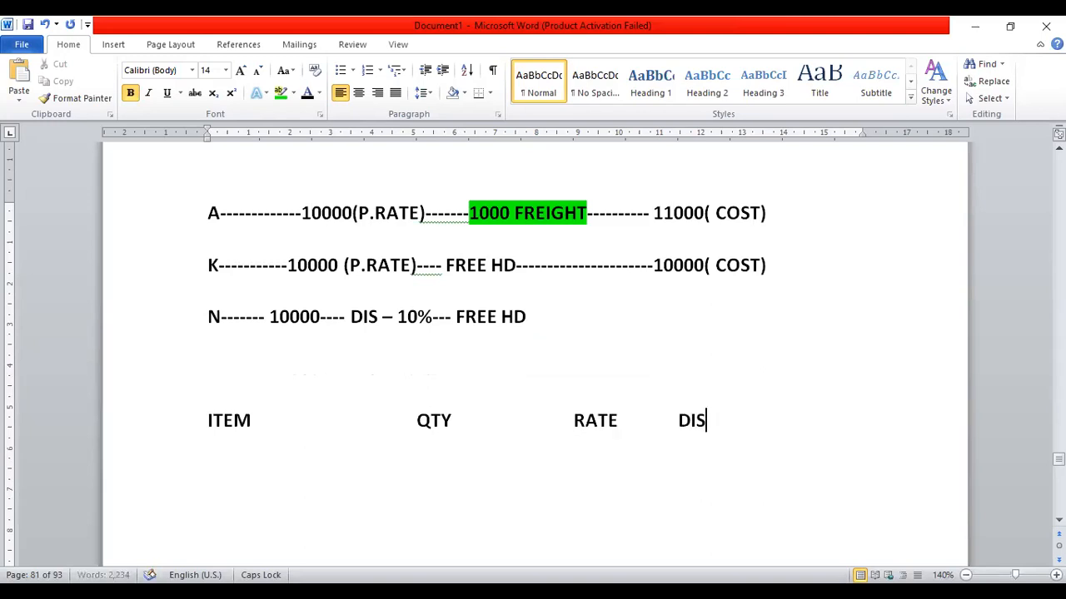
key(Tab)
key(Tab)
key(Tab)
text(AMOUNT)
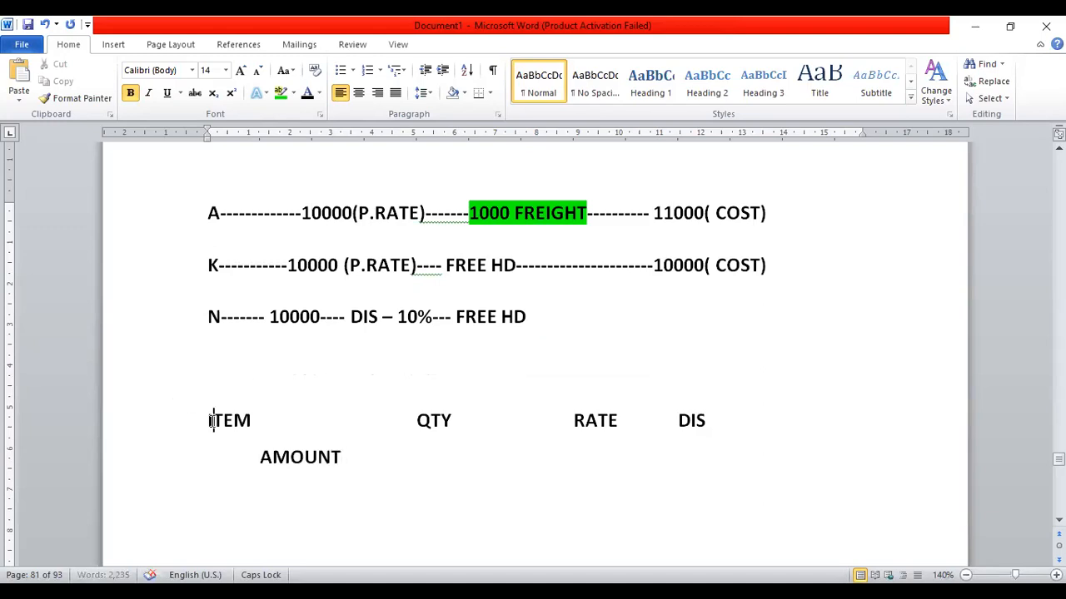
Step: Reduce the heading row's font size to 10 and remove one tab after ITEM so all headings fit on one line
drag(210, 420, 347, 473)
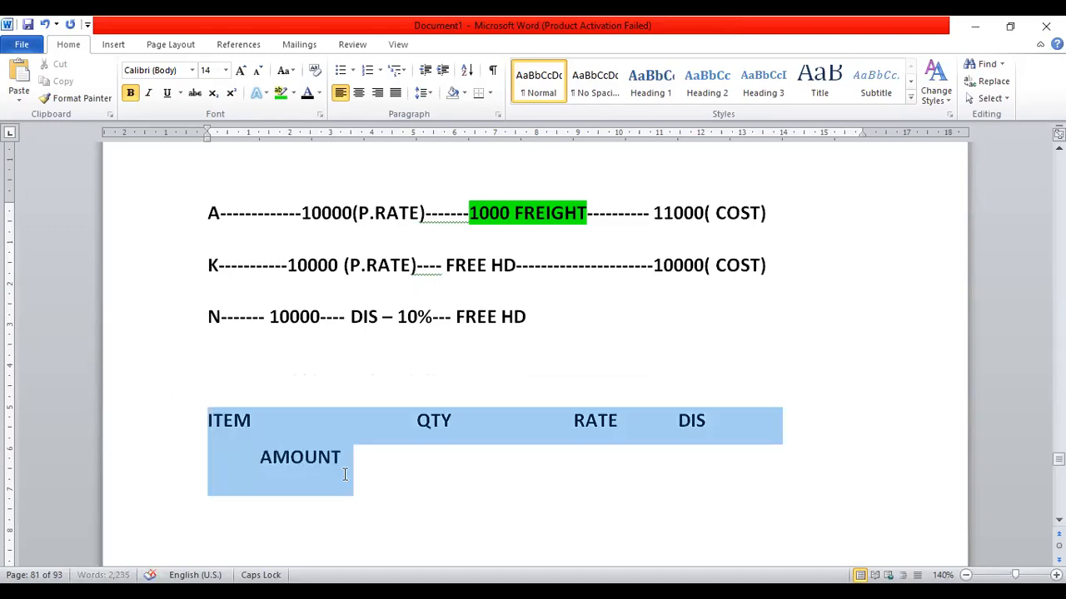
click(259, 72)
click(259, 71)
click(259, 72)
click(259, 71)
click(259, 71)
click(259, 71)
click(259, 72)
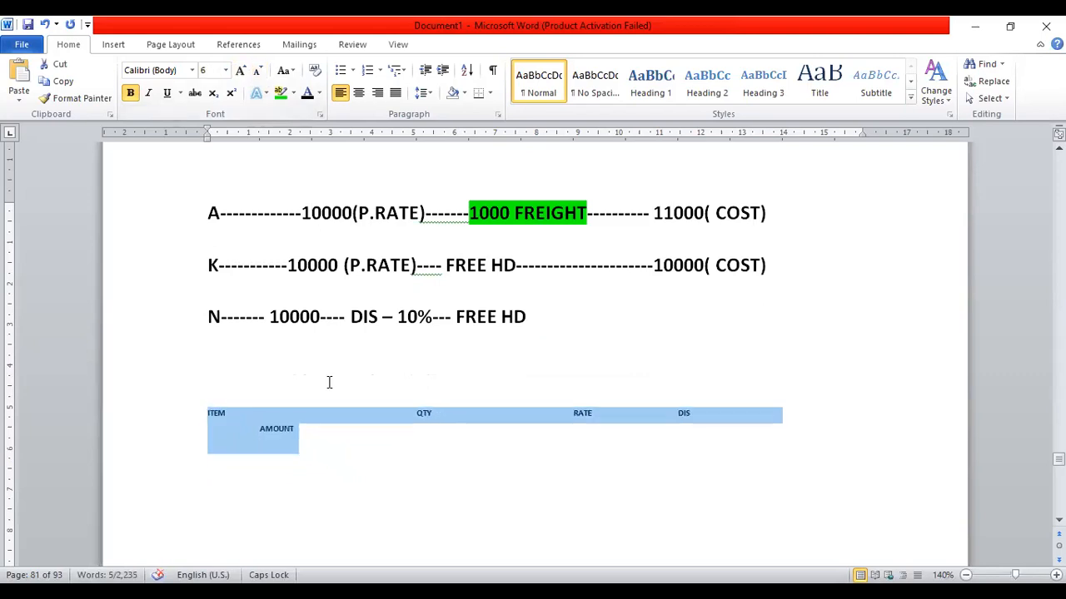
key(ctrl+shift+period)
key(ctrl+shift+period)
key(ctrl+shift+period)
key(ctrl+shift+period)
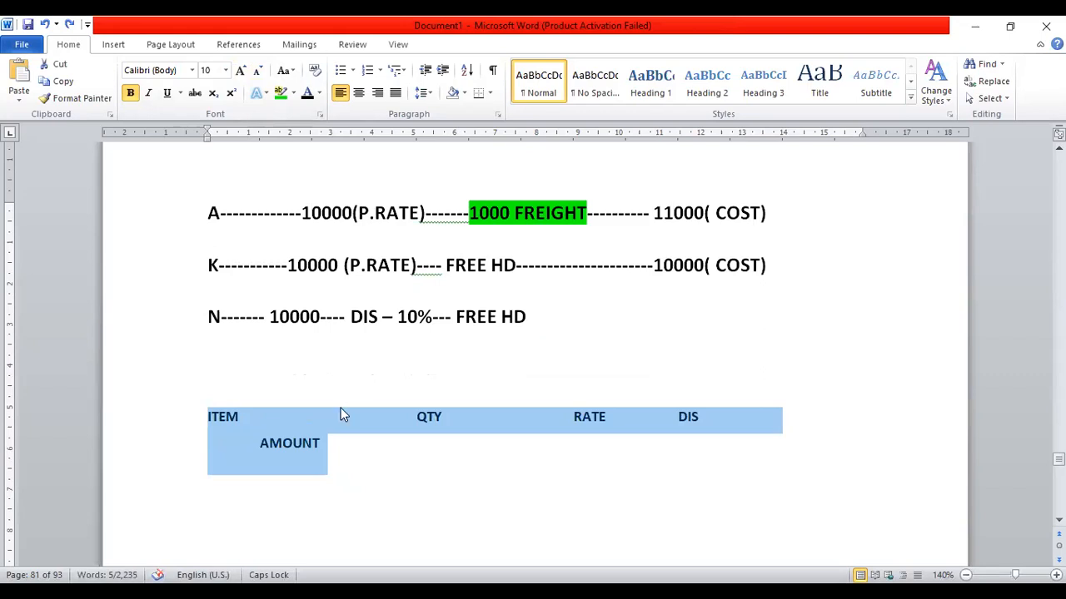
click(340, 414)
key(BackSpace)
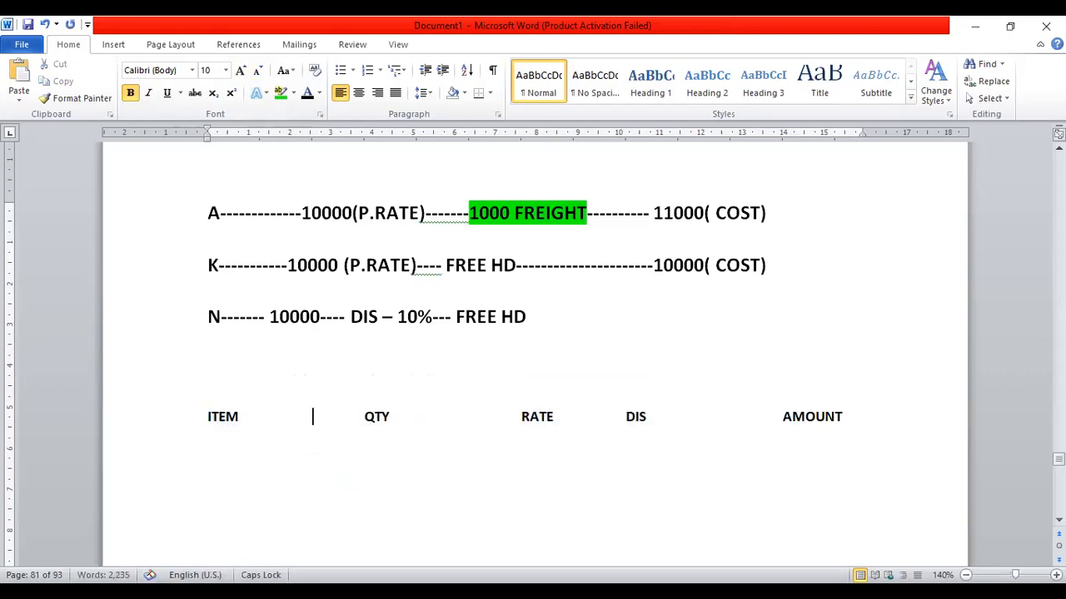
Step: Add a row with F, 1, 10000, 10% and 9000 under the headings, and rename the RATE heading P.RATE
click(843, 419)
key(Return)
text(F)
key(Tab)
key(Tab)
key(Tab)
text(1	10000	10%)
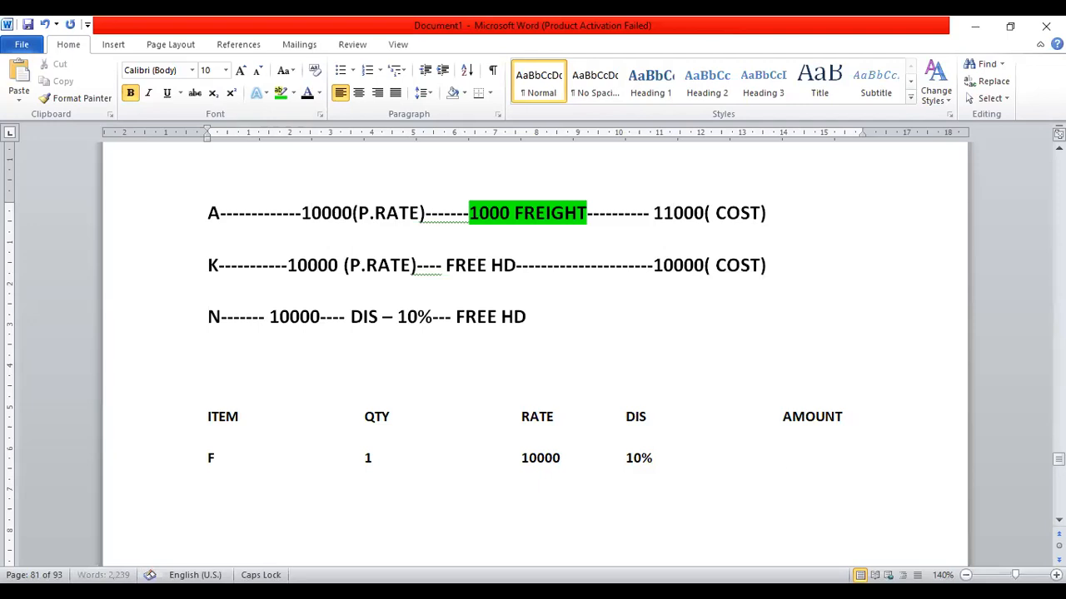
key(Tab)
text(900)
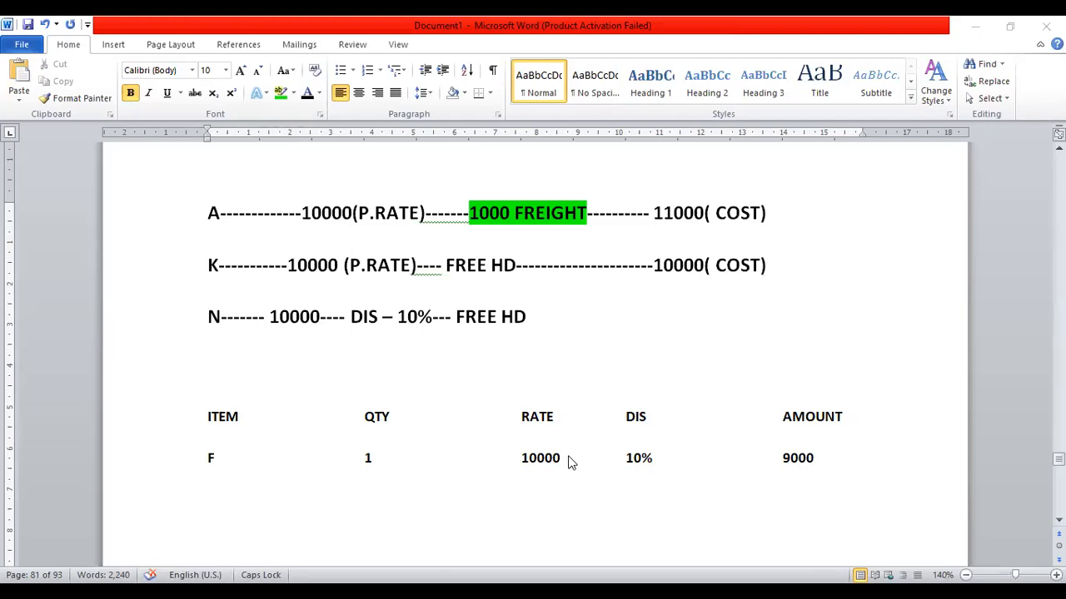
click(523, 419)
text(P.)
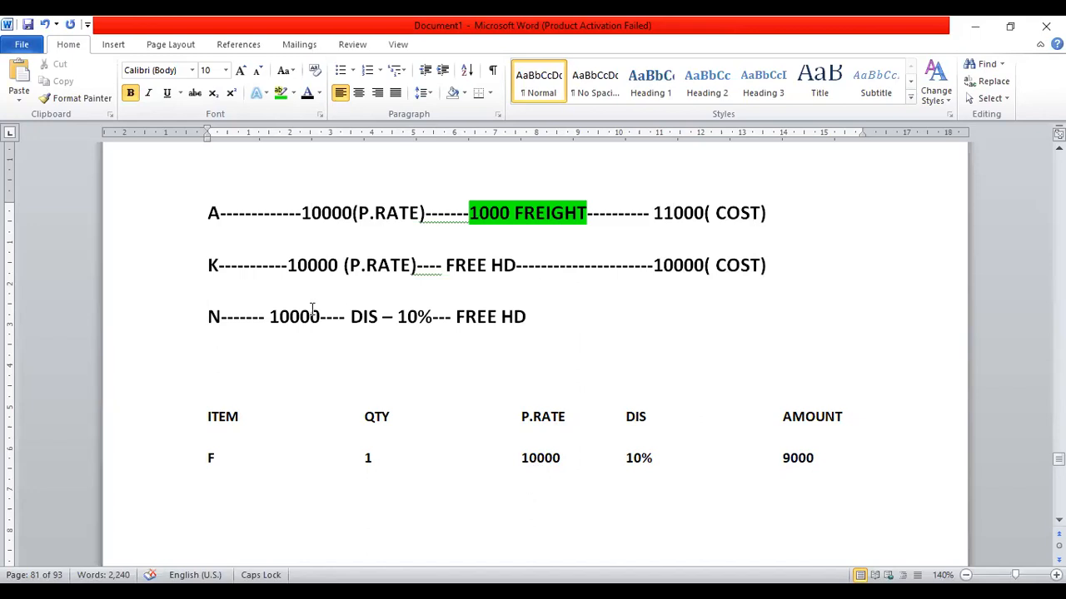
Step: Finish line N with dashes and 9000, add a DIS/SCHEME line beneath it, and select the 9000
click(544, 325)
text(--------------------)
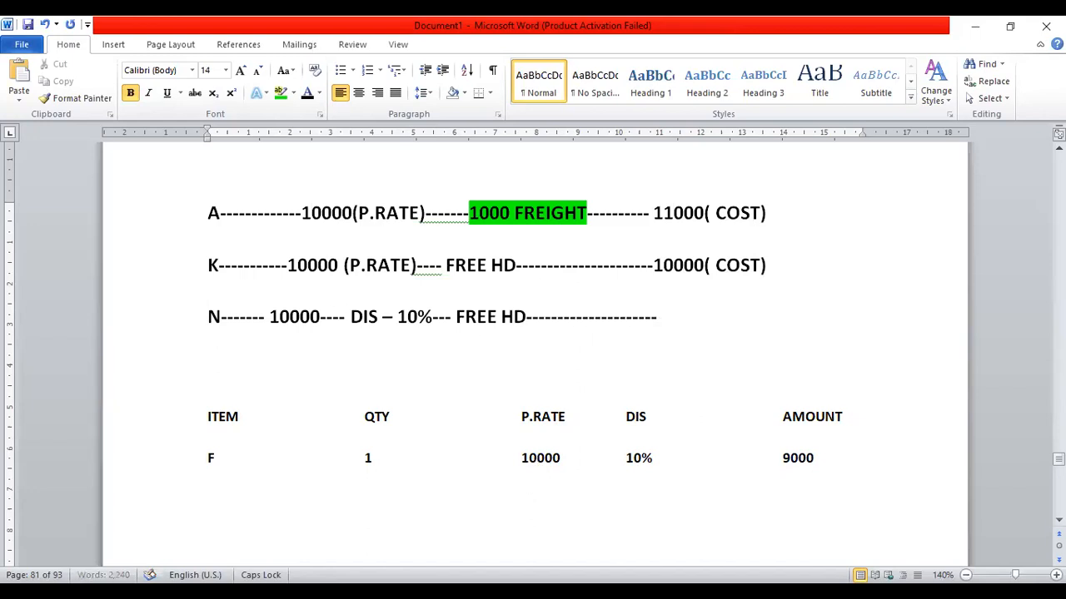
text(9000)
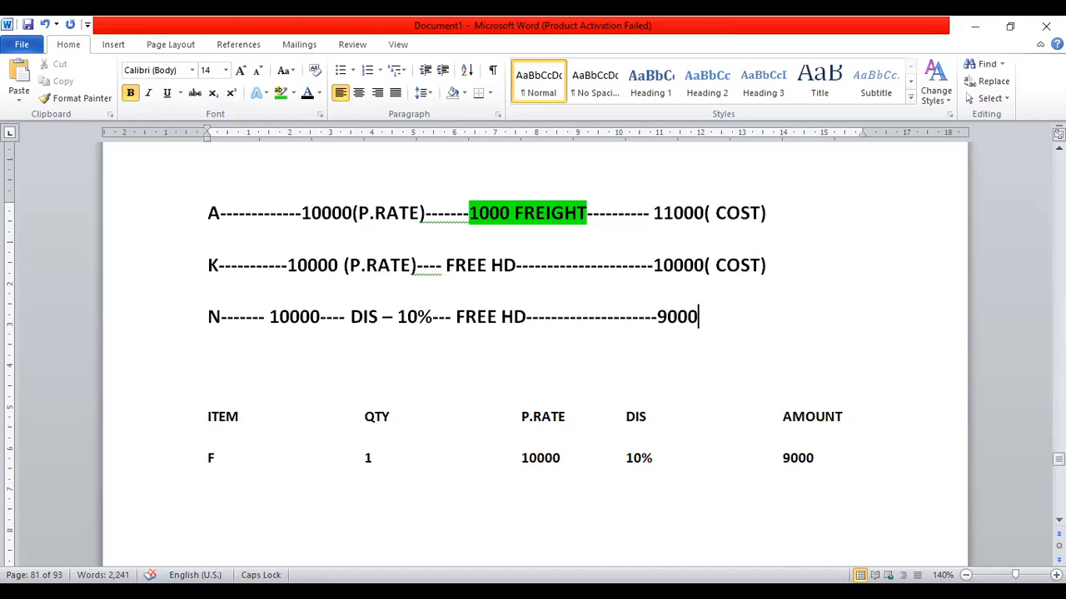
key(Return)
text(DIS/SCHEME)
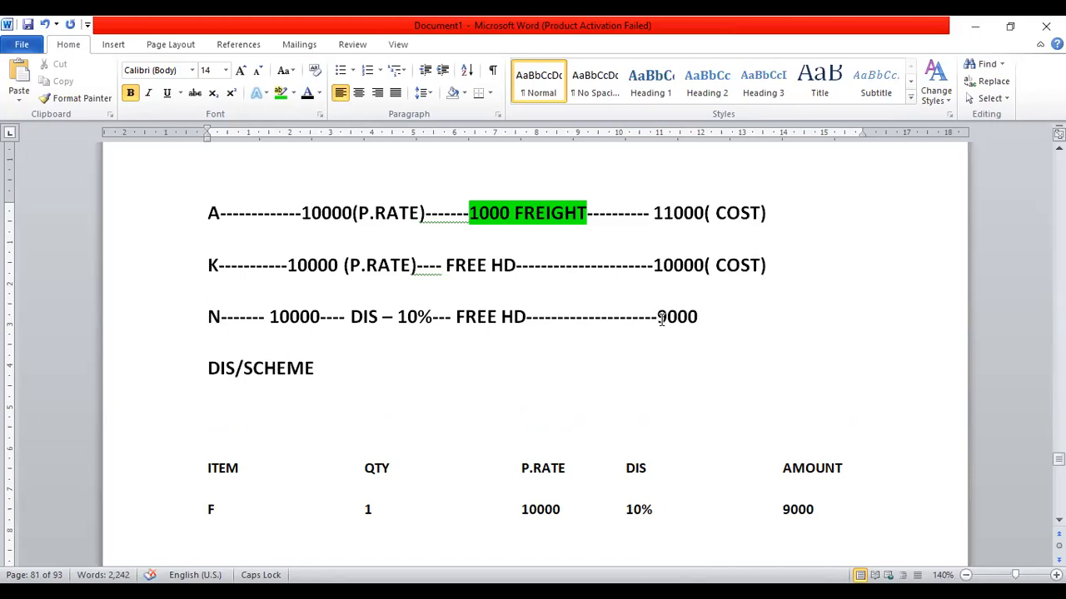
drag(658, 318, 710, 324)
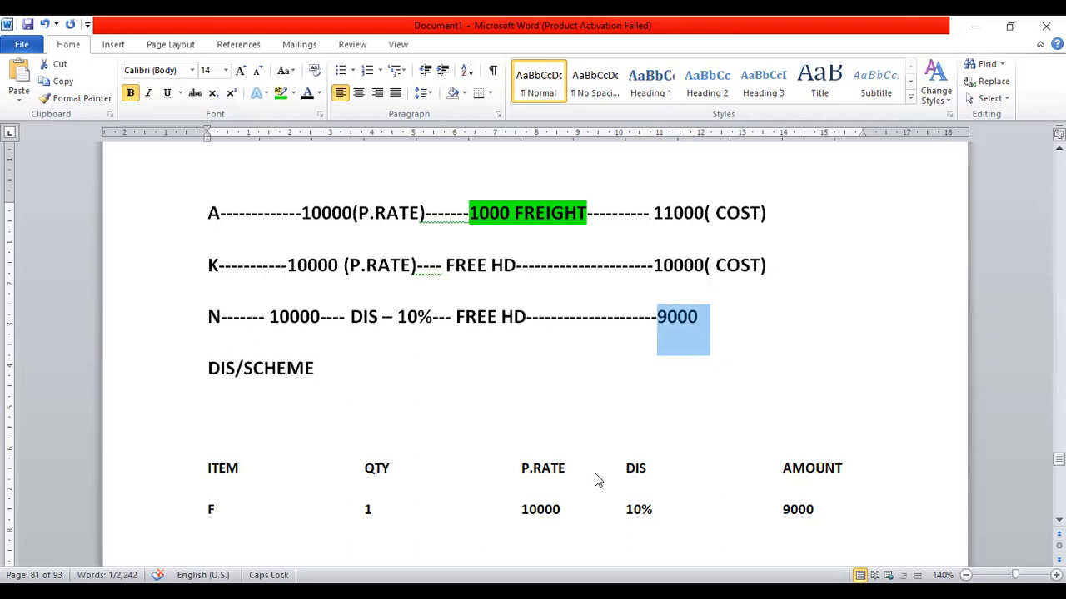
Step: Switch to Marg ERP and compare the P.RATE and COST fields on the new OMEZ-D product form
key(alt+Tab)
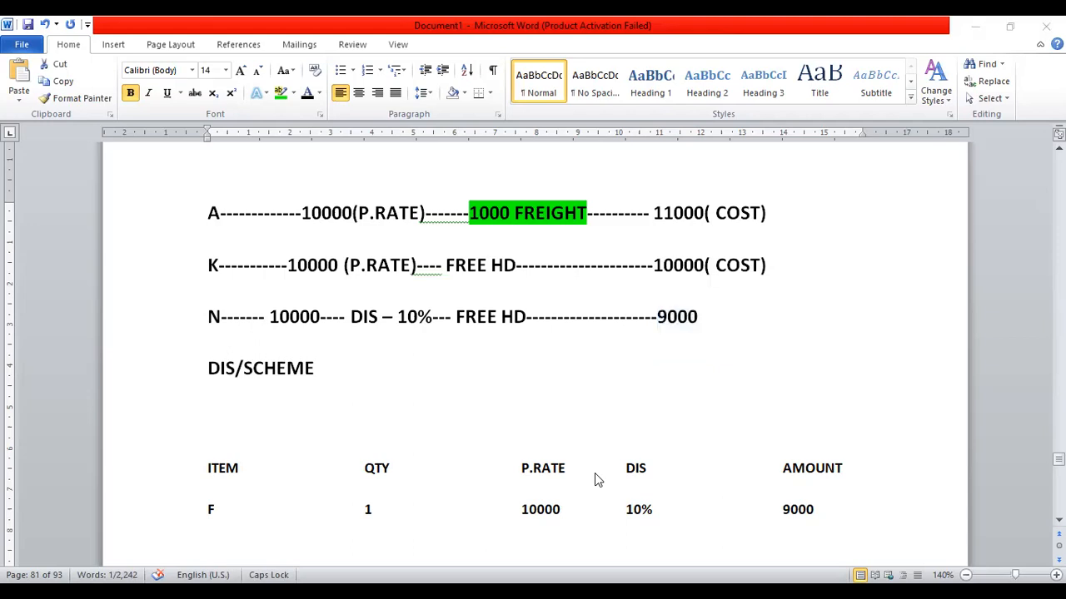
key(alt+Tab)
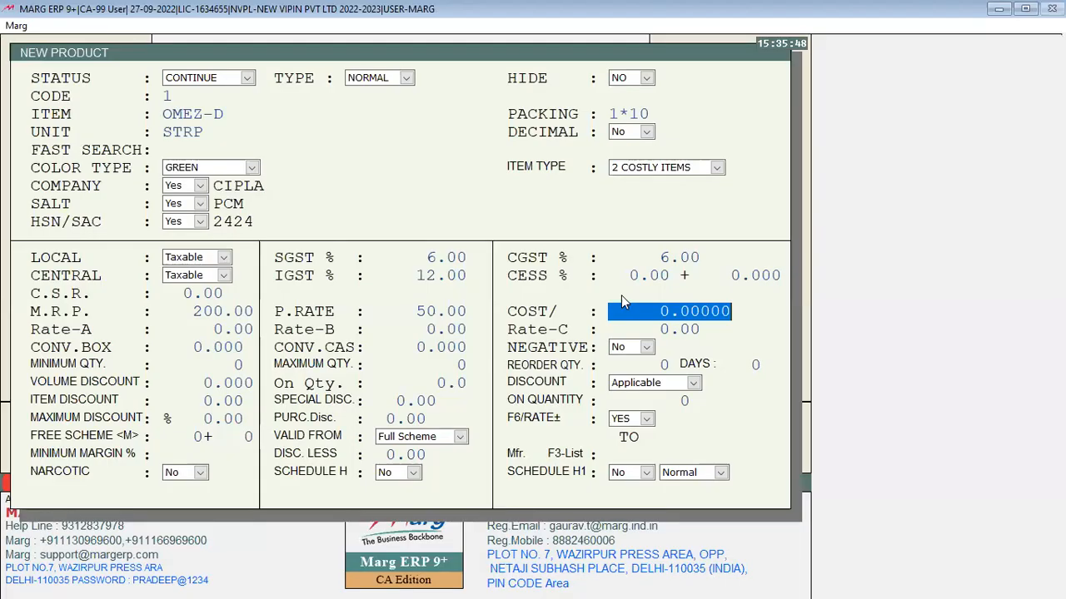
click(431, 310)
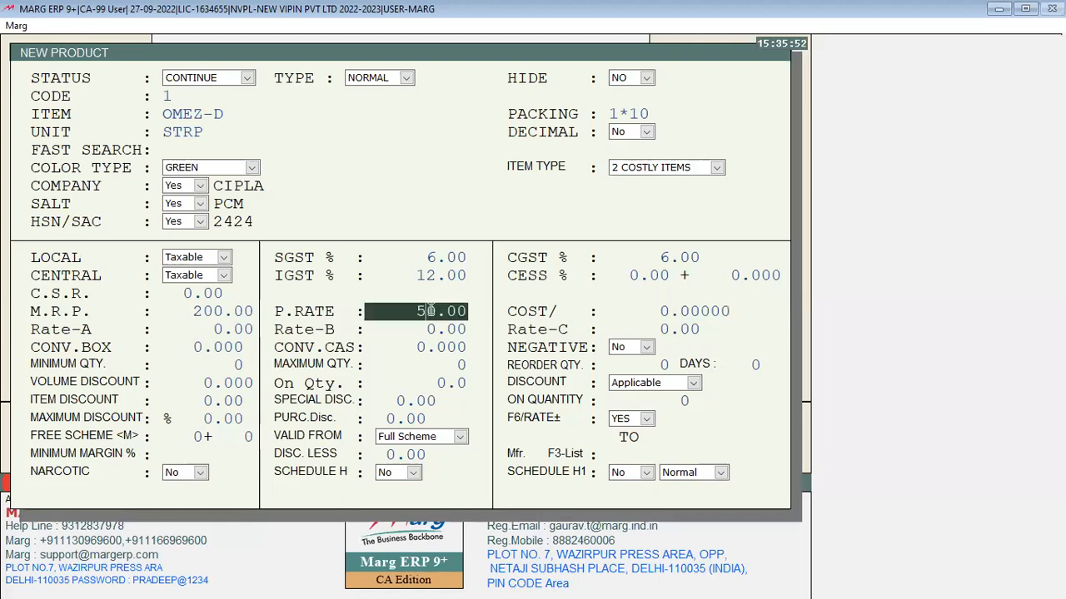
click(654, 310)
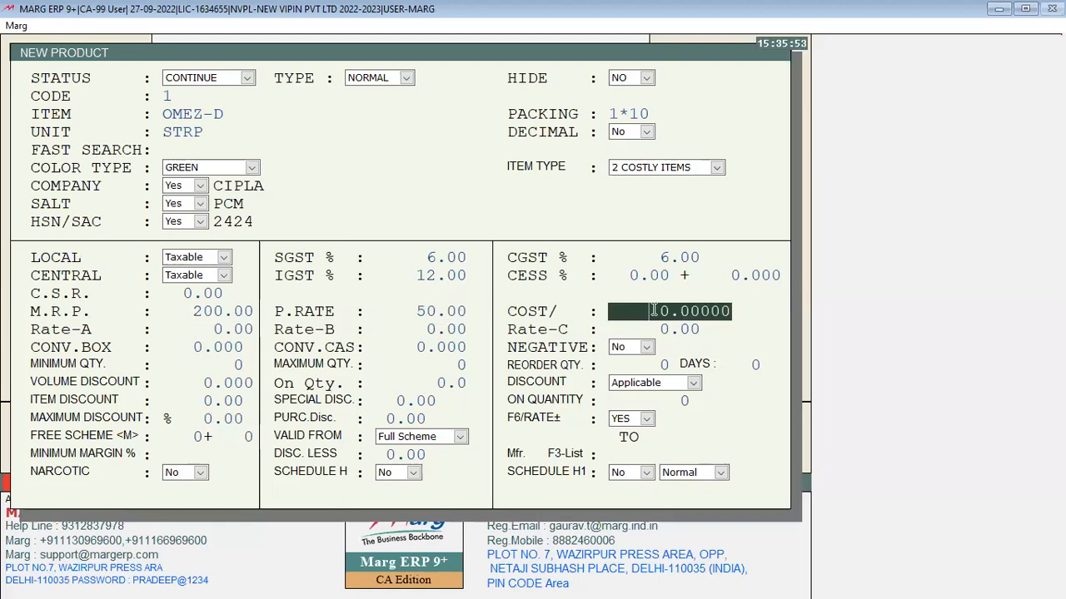
click(431, 310)
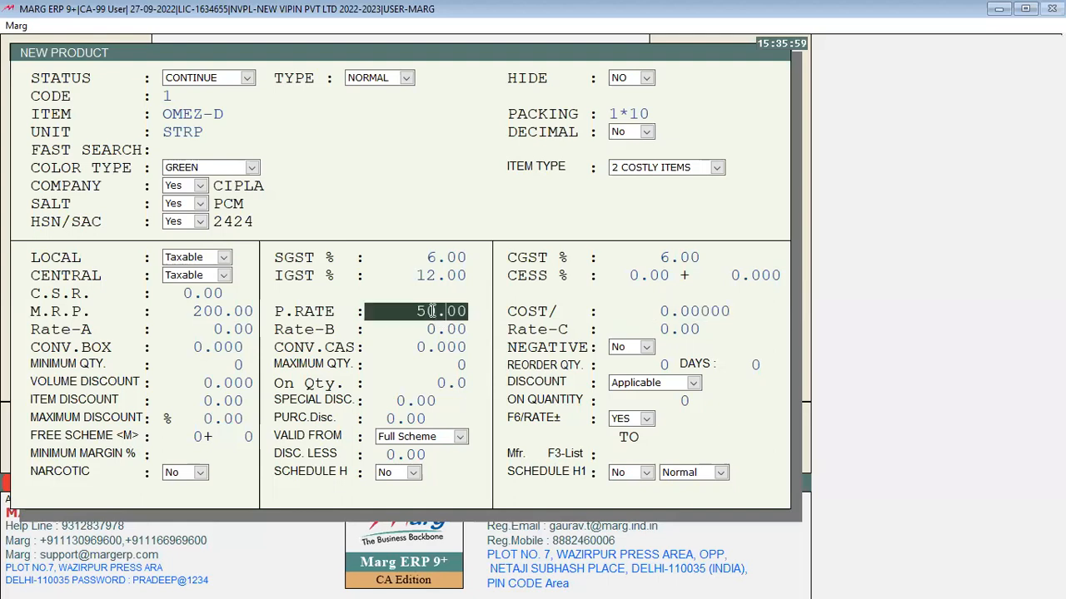
click(668, 310)
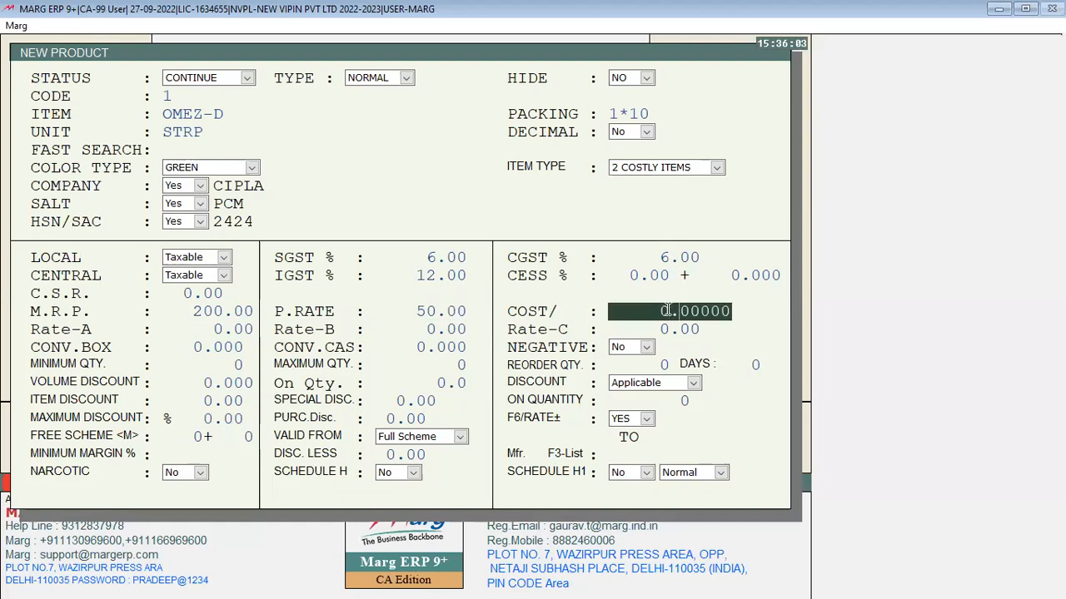